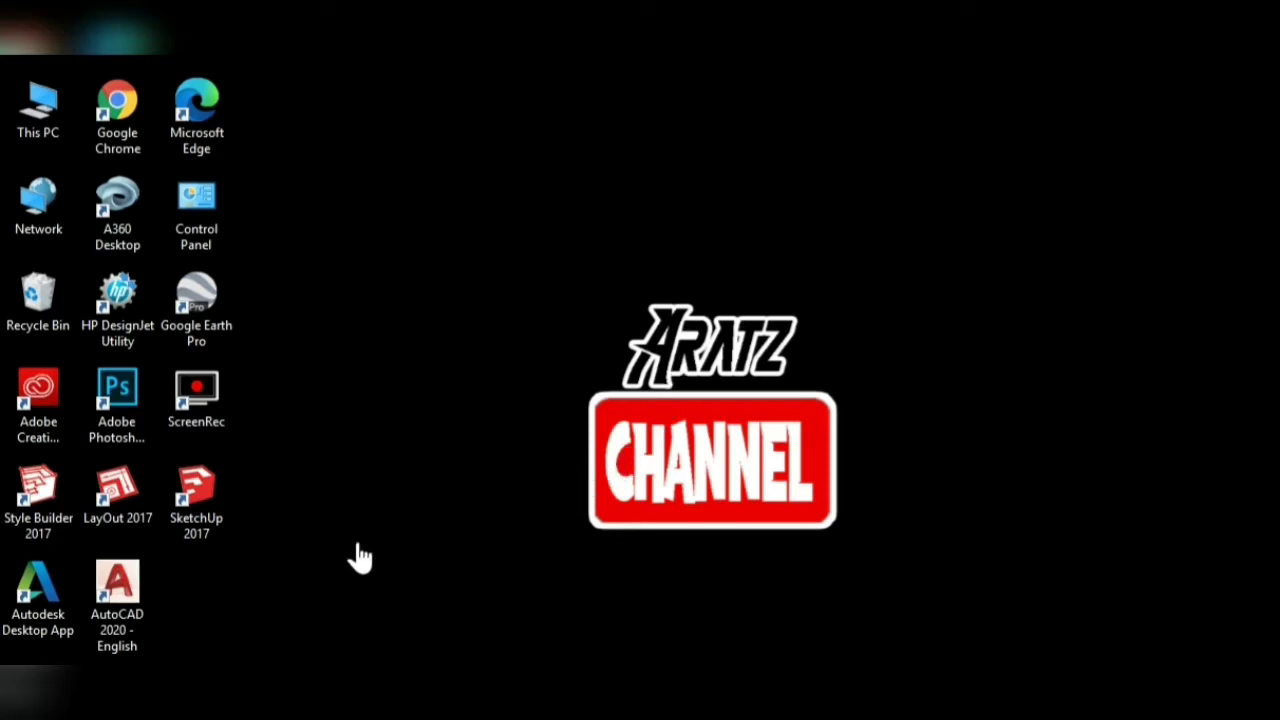
# - Launch AutoCAD 2020 from its desktop shortcut and wait for the Start tab
pyautogui.doubleClick(117, 596)
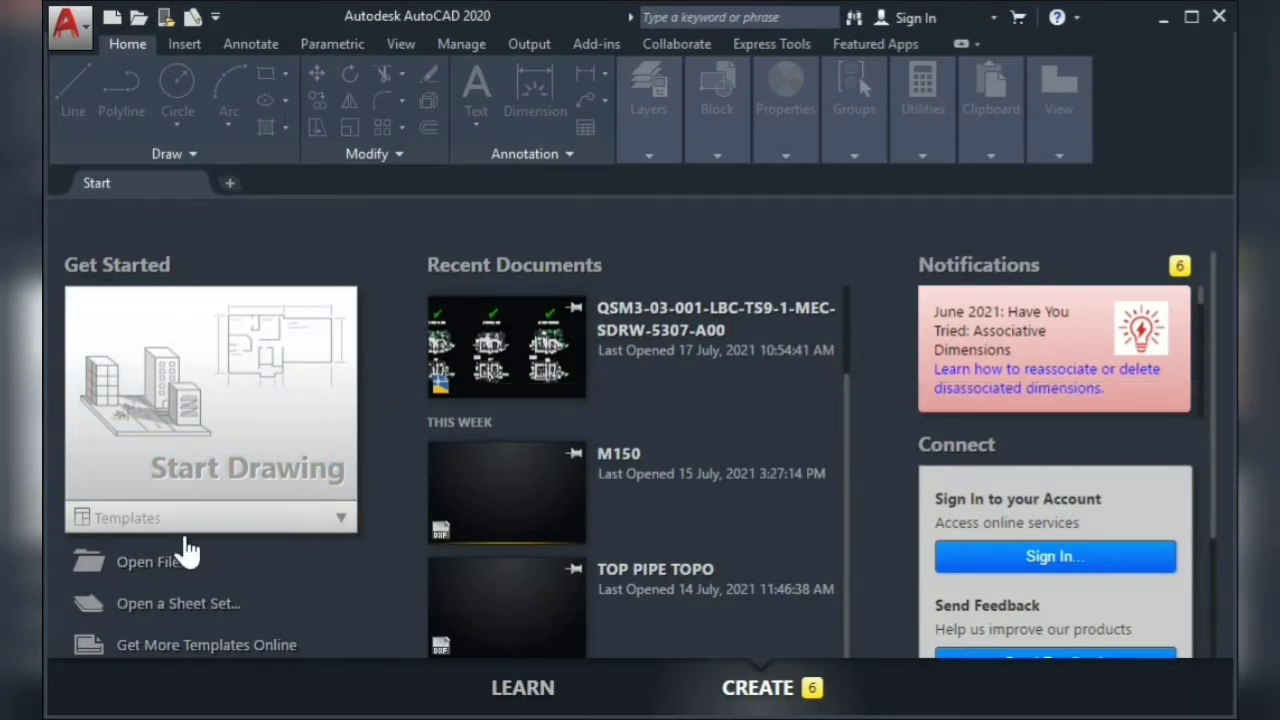
# - Start a new blank drawing from the acad.dwt template
pyautogui.click(337, 525)
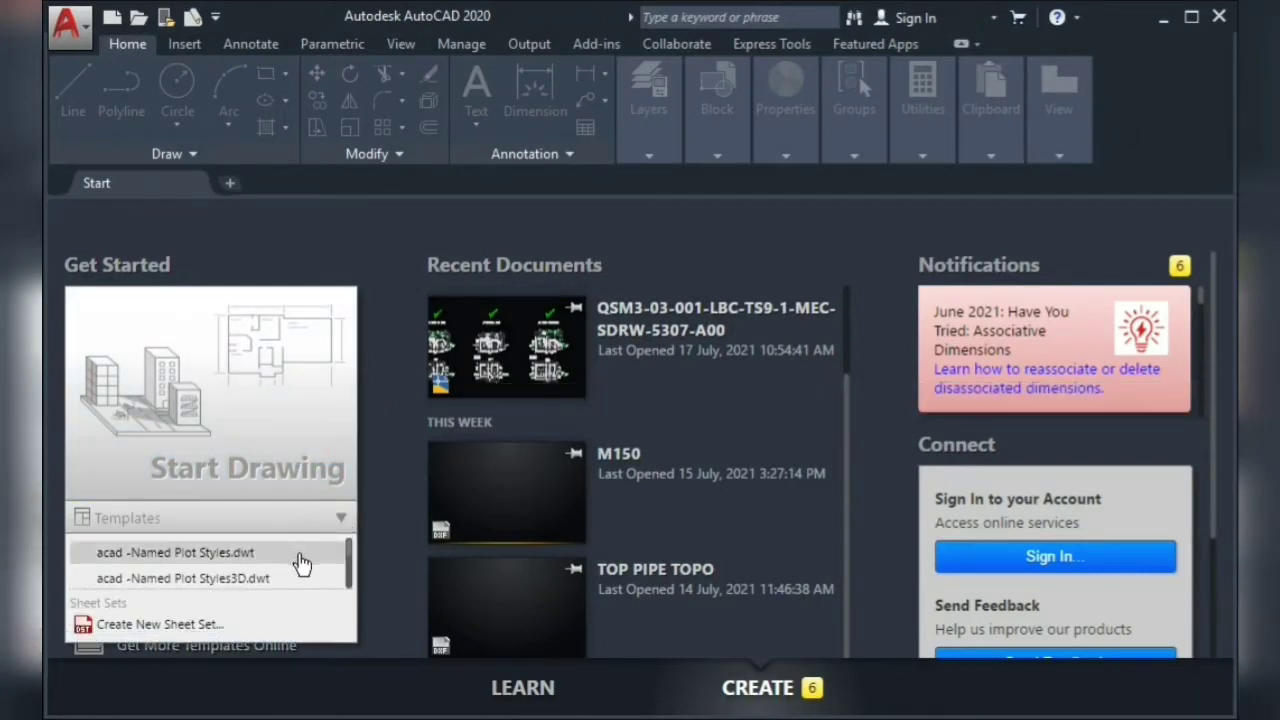
pyautogui.scroll(-1, 302, 563)
pyautogui.scroll(1, 280, 562)
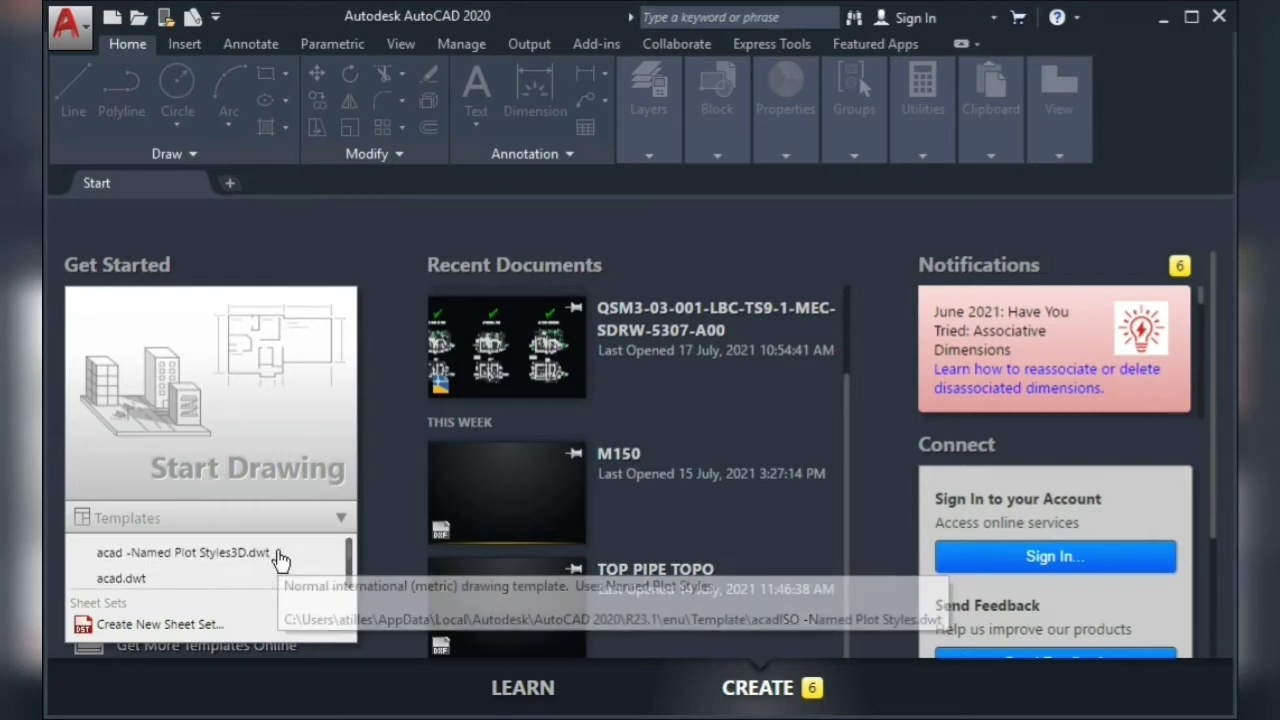
pyautogui.scroll(1, 300, 560)
pyautogui.scroll(-1, 348, 566)
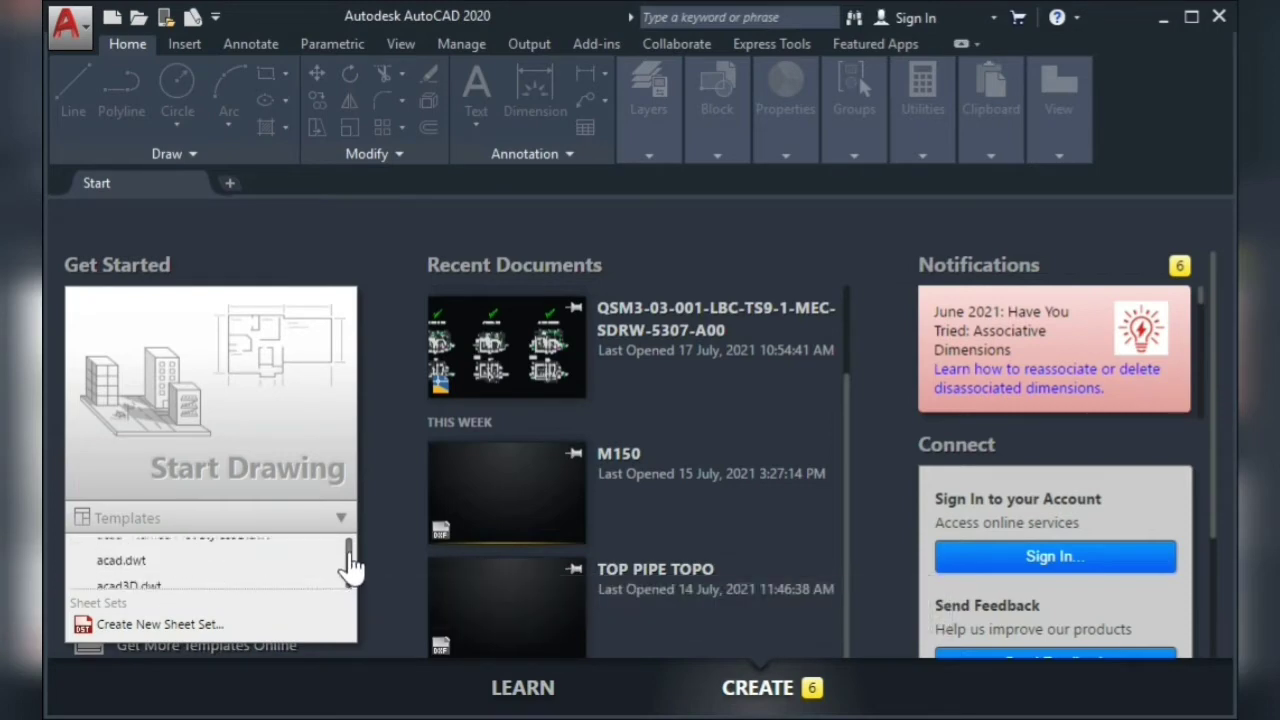
pyautogui.click(121, 561)
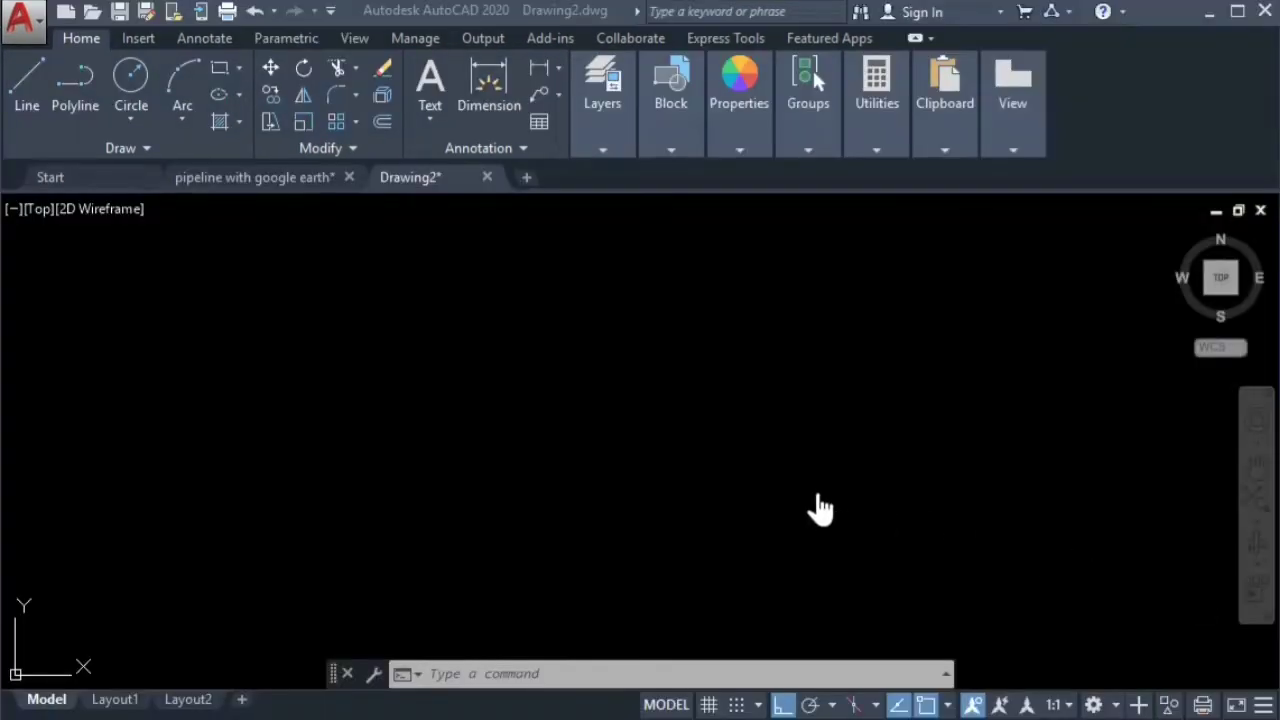
# - Draw a 0.1 by 0.05 rectangle using the rectangle Dimensions option
pyautogui.click(220, 68)
pyautogui.click(364, 468)
pyautogui.write('d')
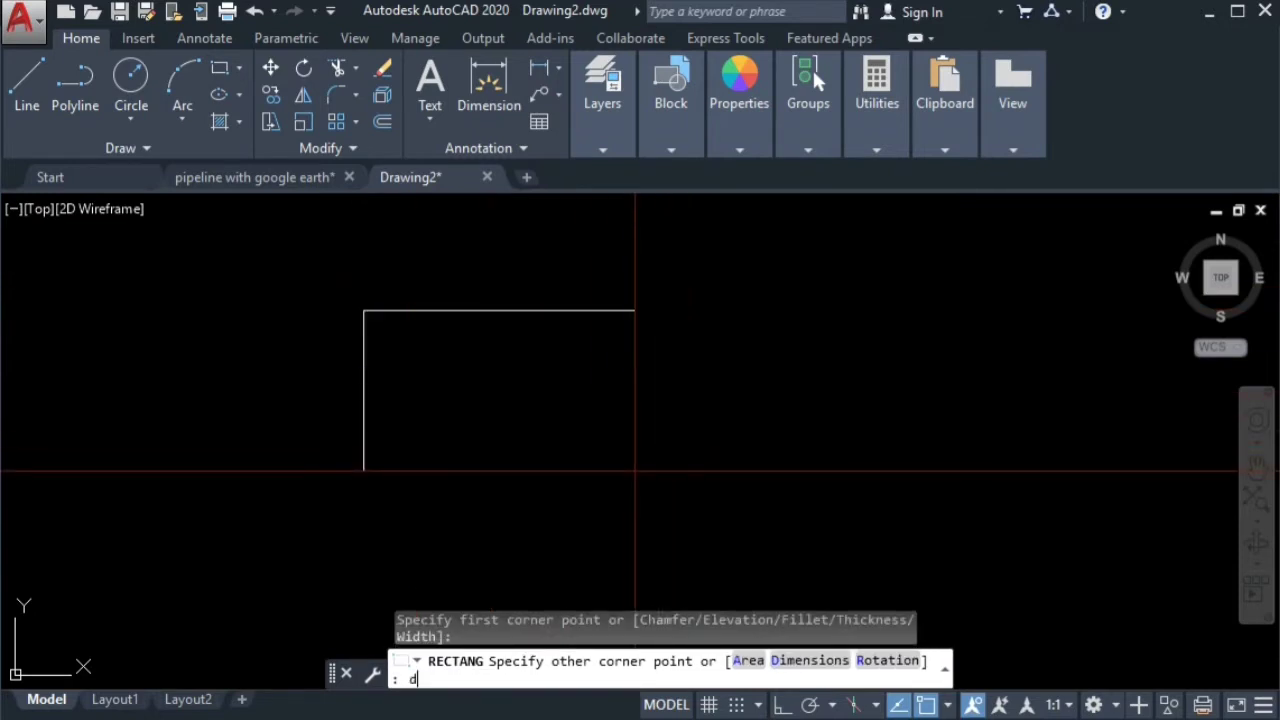
pyautogui.press('Return')
pyautogui.press('Return')
pyautogui.write('.')
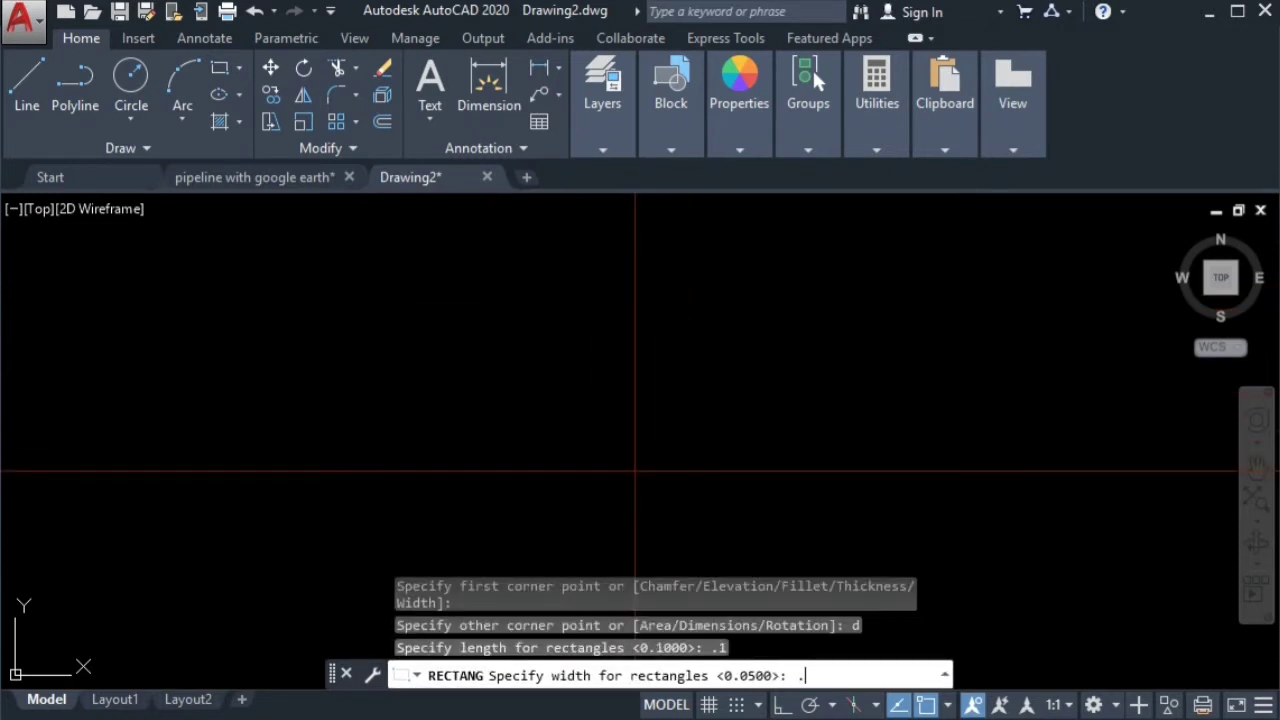
pyautogui.write('05')
pyautogui.press('Return')
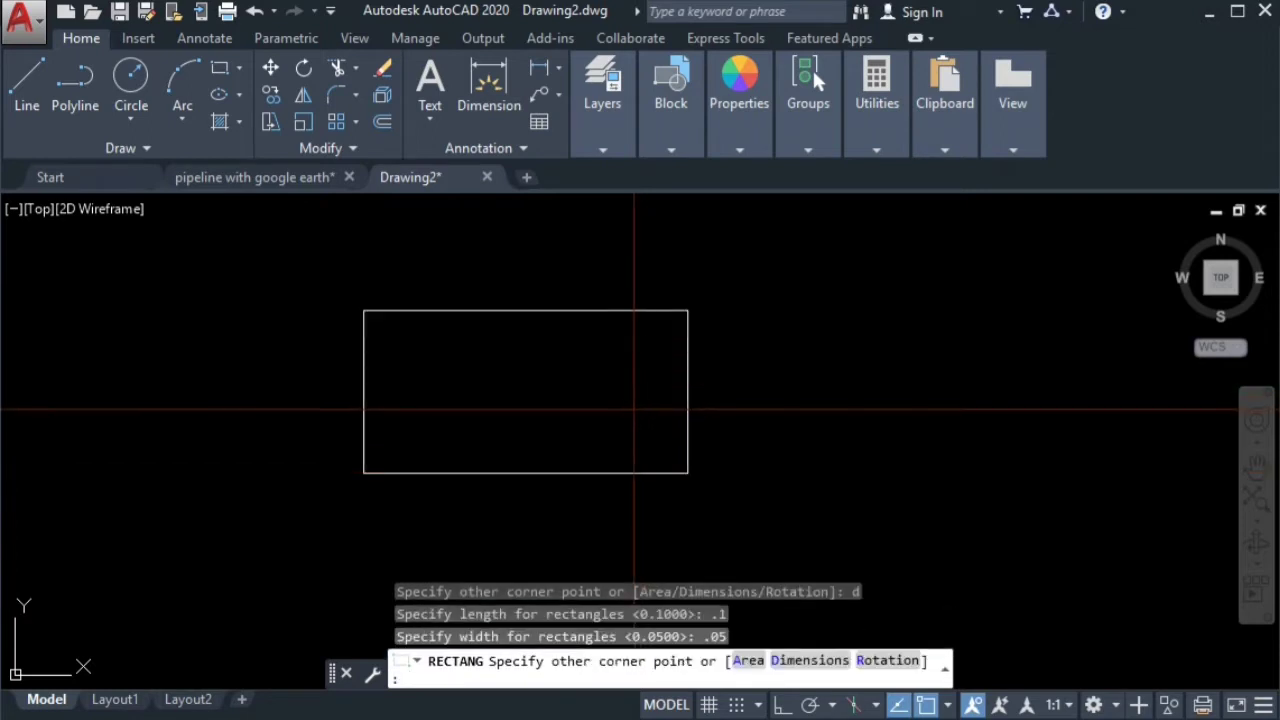
pyautogui.click(600, 420)
pyautogui.moveTo(591, 405)
pyautogui.mouseDown(button='middle')
pyautogui.moveTo(628, 401)
pyautogui.moveTo(605, 417)
pyautogui.mouseUp(button='middle')
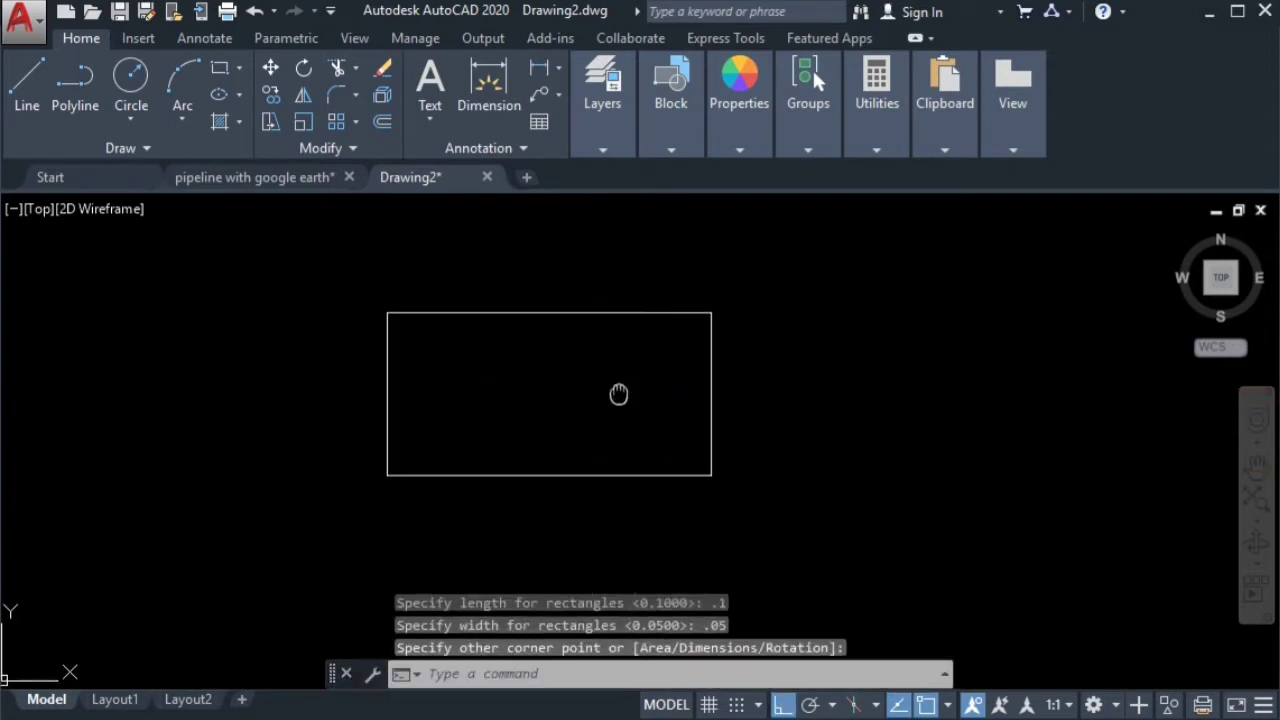
# - Draw a polyline from the lower-left corner to the top-edge midpoint to the lower-right corner
pyautogui.click(82, 100)
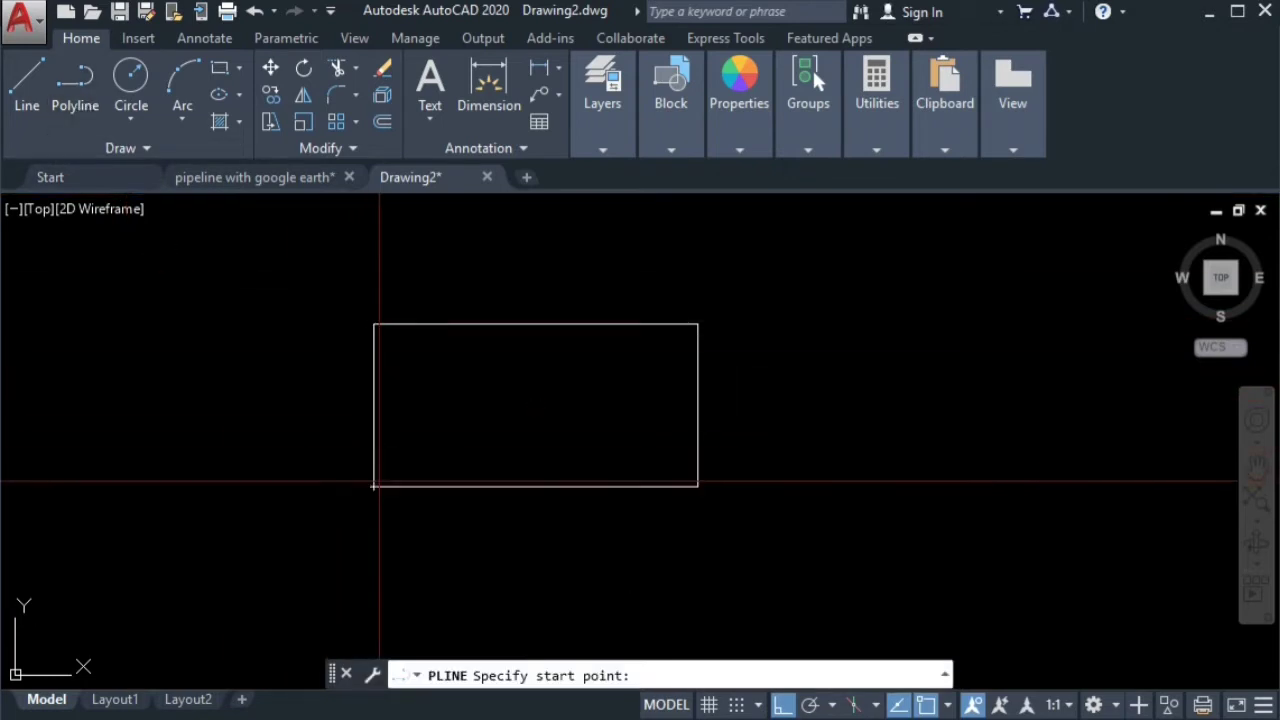
pyautogui.click(373, 486)
pyautogui.click(536, 324)
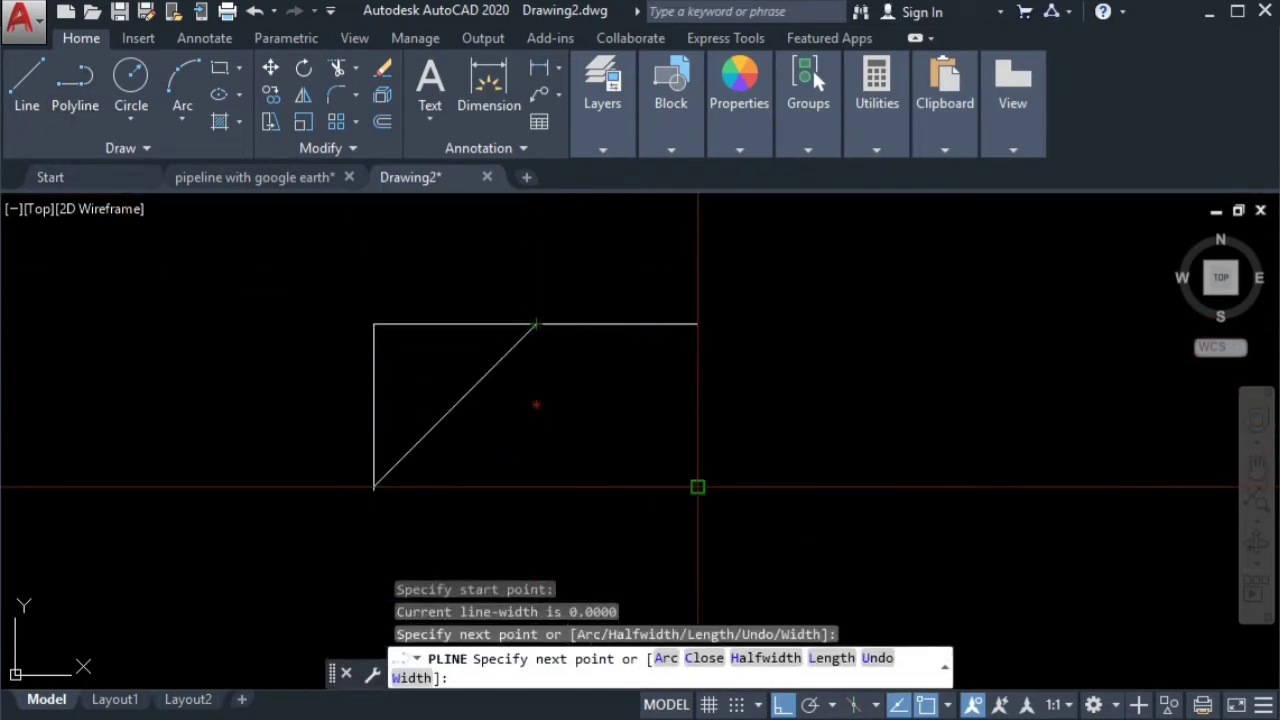
pyautogui.click(698, 486)
pyautogui.press('Return')
pyautogui.moveTo(681, 410); pyautogui.dragTo(687, 372, button='middle')
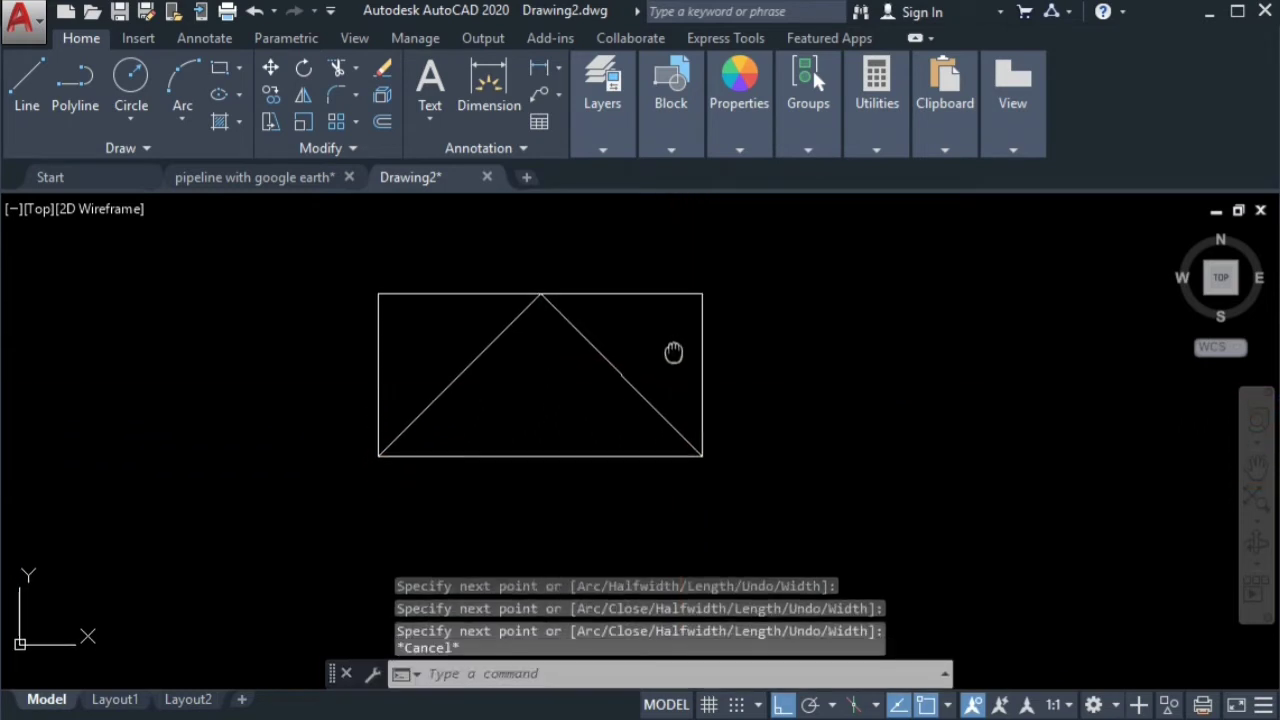
pyautogui.click(135, 105)
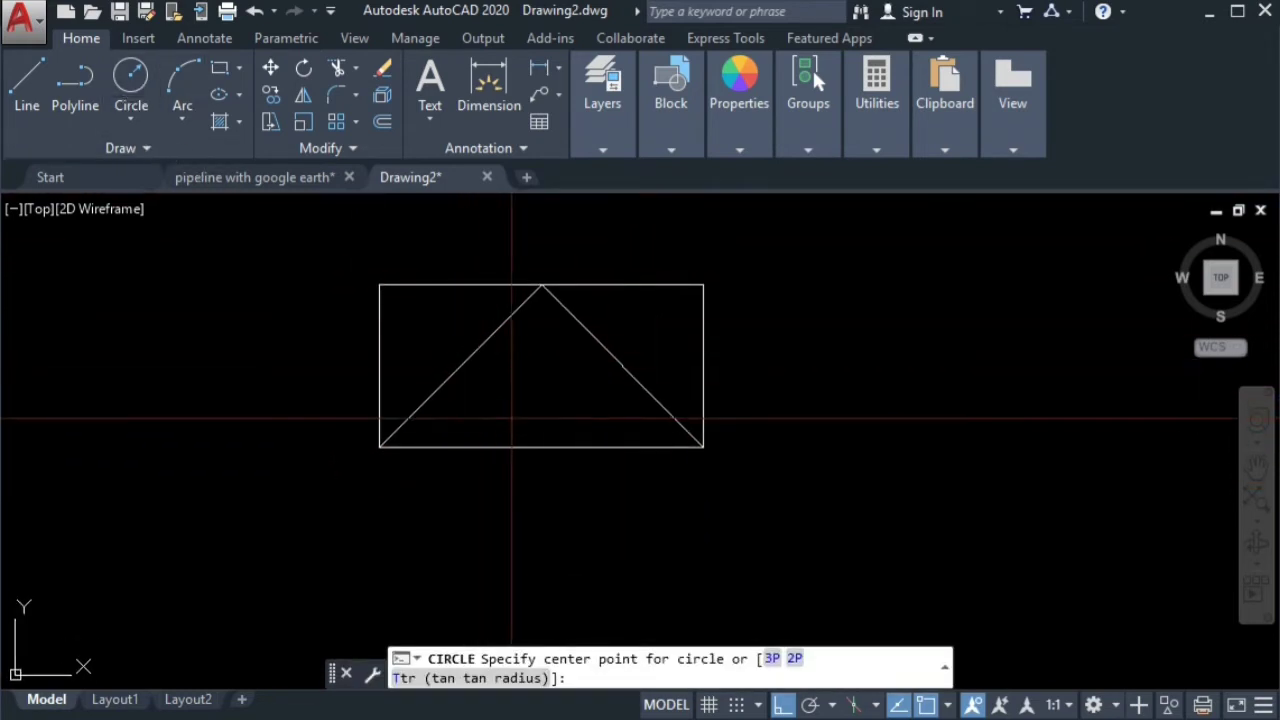
# - Draw a circle centred on the base midpoint tangent to the triangle's sides, and trim the leftover rectangle edges
pyautogui.click(541, 447)
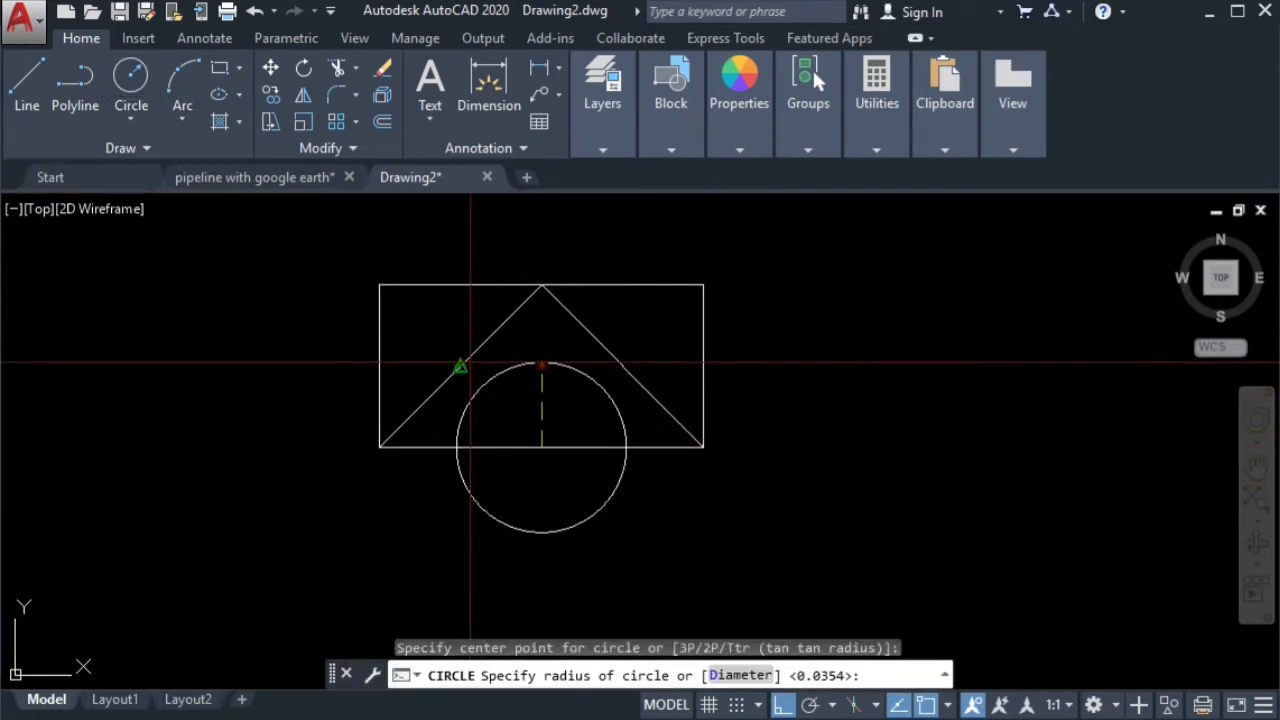
pyautogui.click(470, 363)
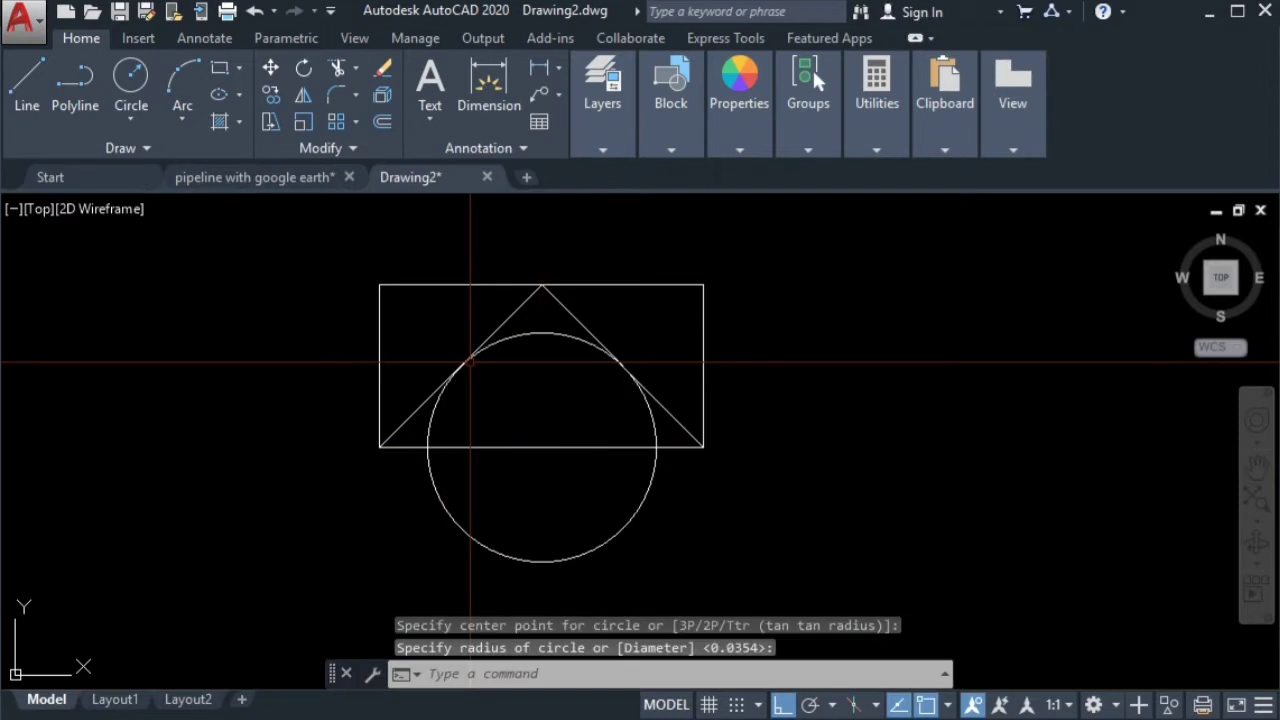
pyautogui.click(355, 70)
pyautogui.click(349, 105)
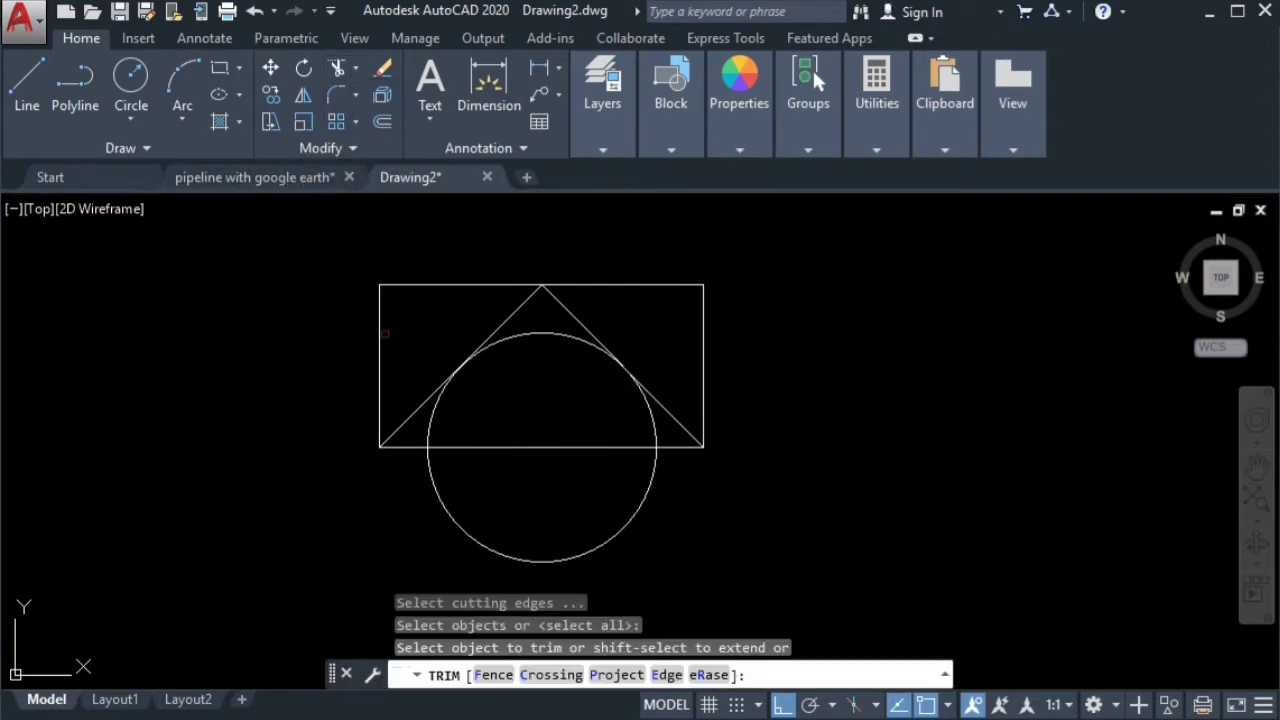
pyautogui.click(380, 345)
pyautogui.click(466, 285)
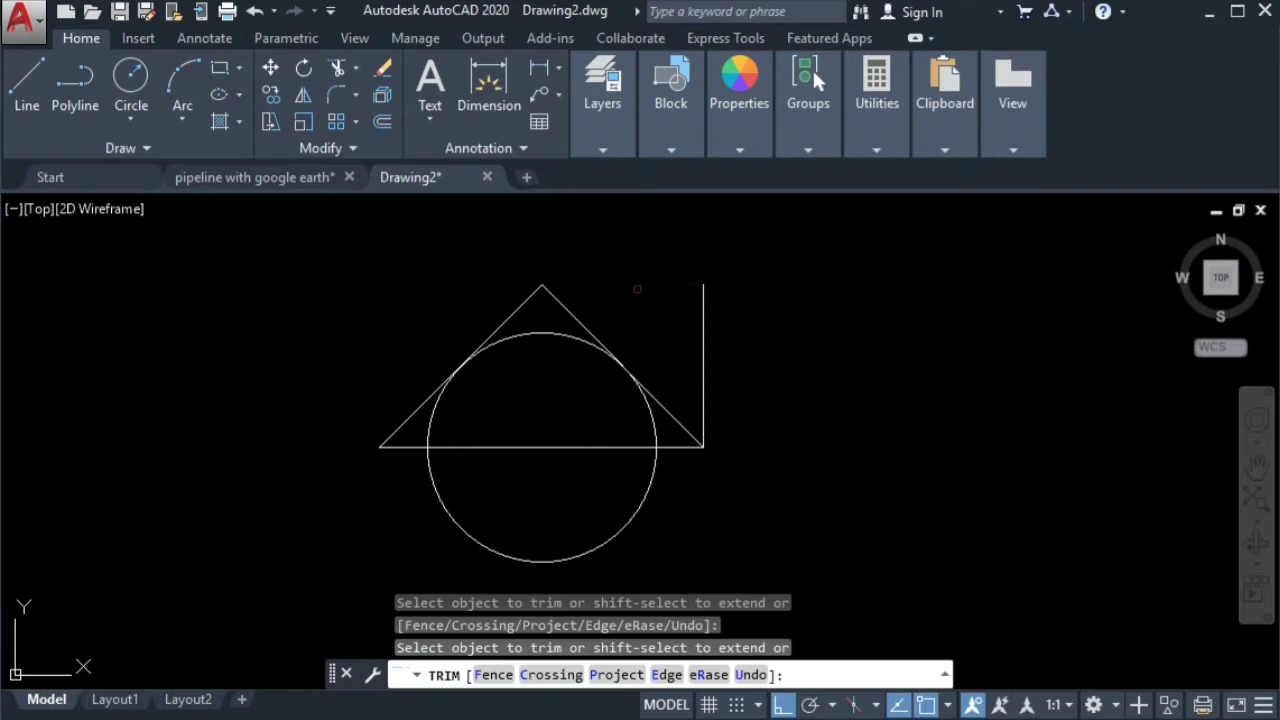
pyautogui.click(695, 362)
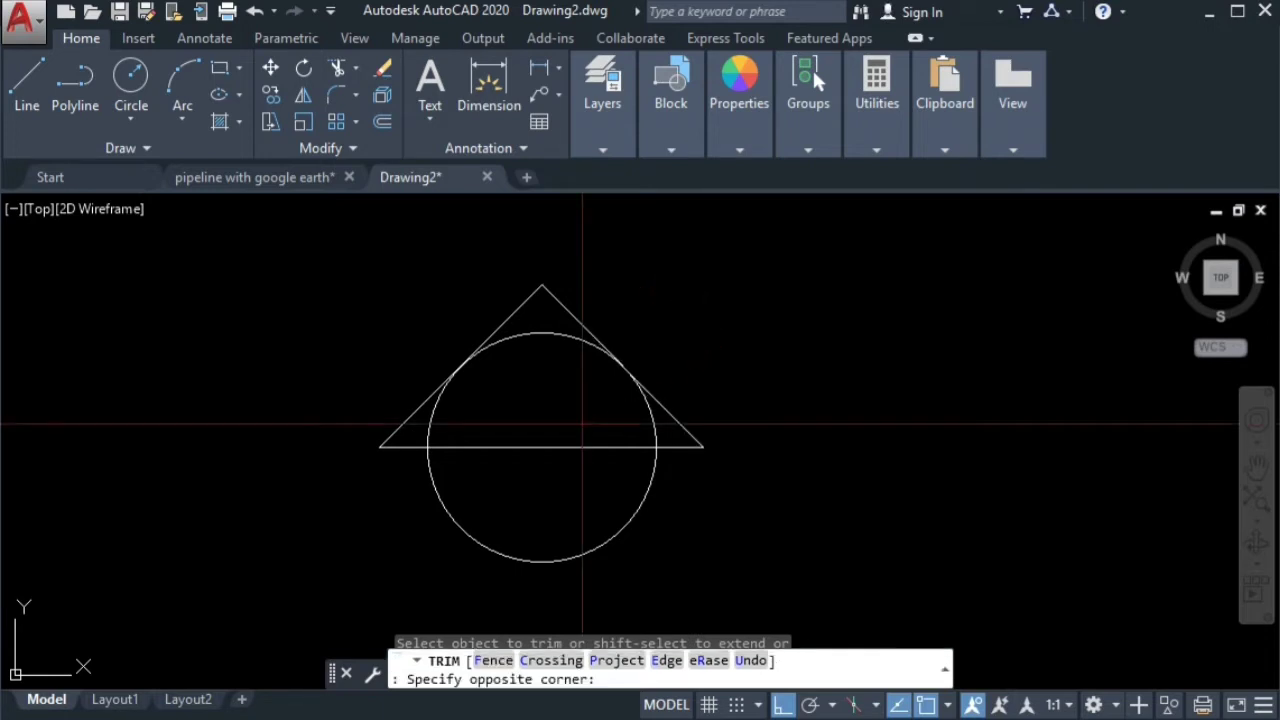
pyautogui.click(754, 429)
pyautogui.press('Escape')
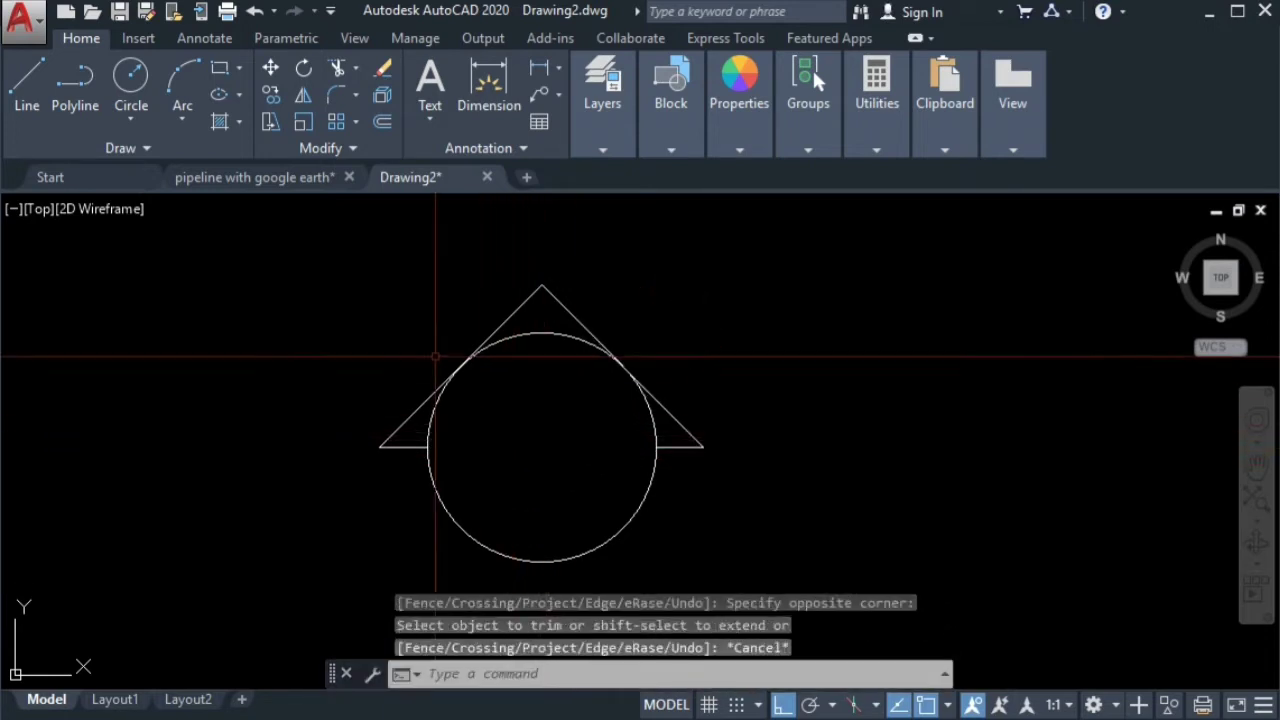
# - Draw a polyline across the circle from its left quadrant to its right quadrant
pyautogui.click(80, 88)
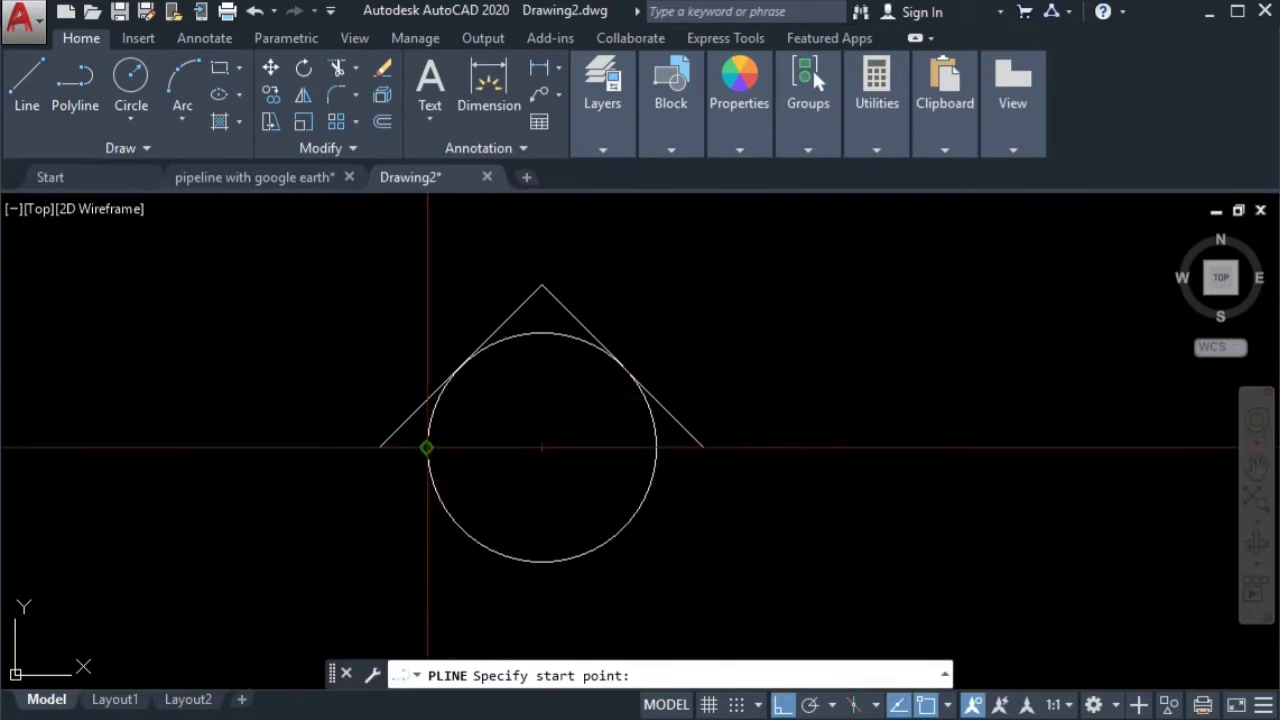
pyautogui.click(427, 447)
pyautogui.click(656, 447)
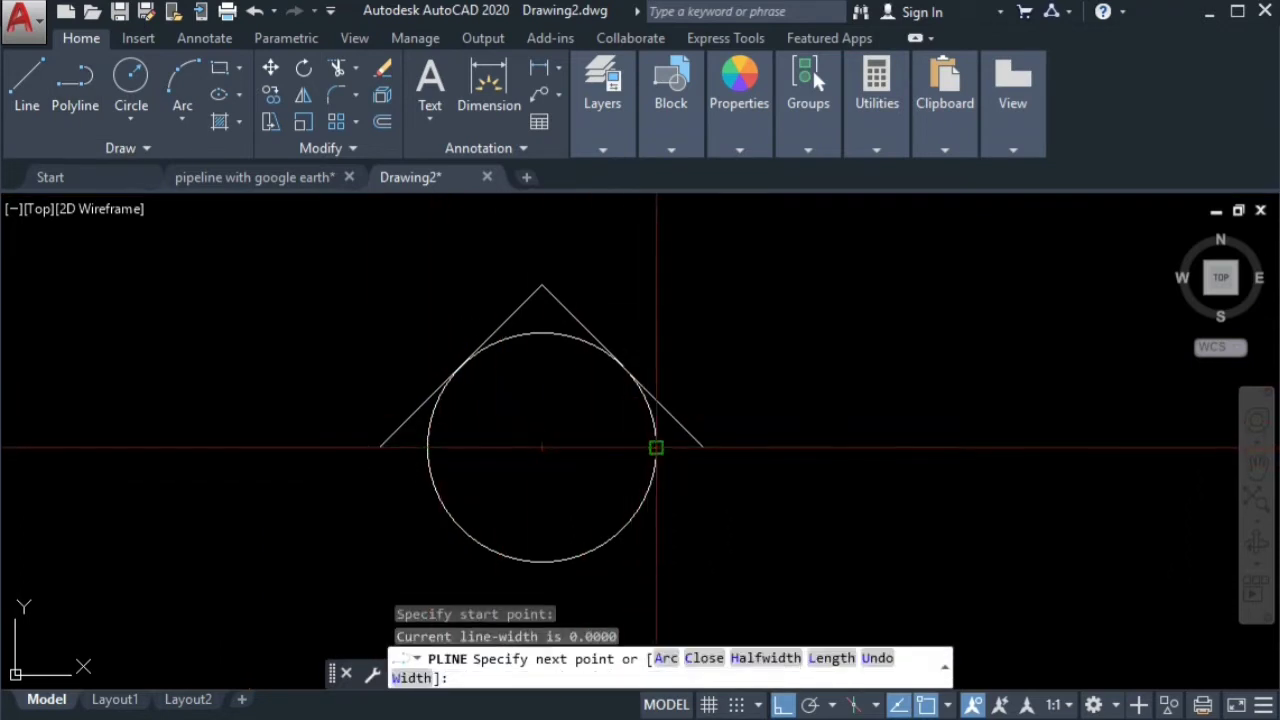
pyautogui.press('Escape')
# - Fillet both bottom triangle corners with radius 0 to close the triangle
pyautogui.click(358, 94)
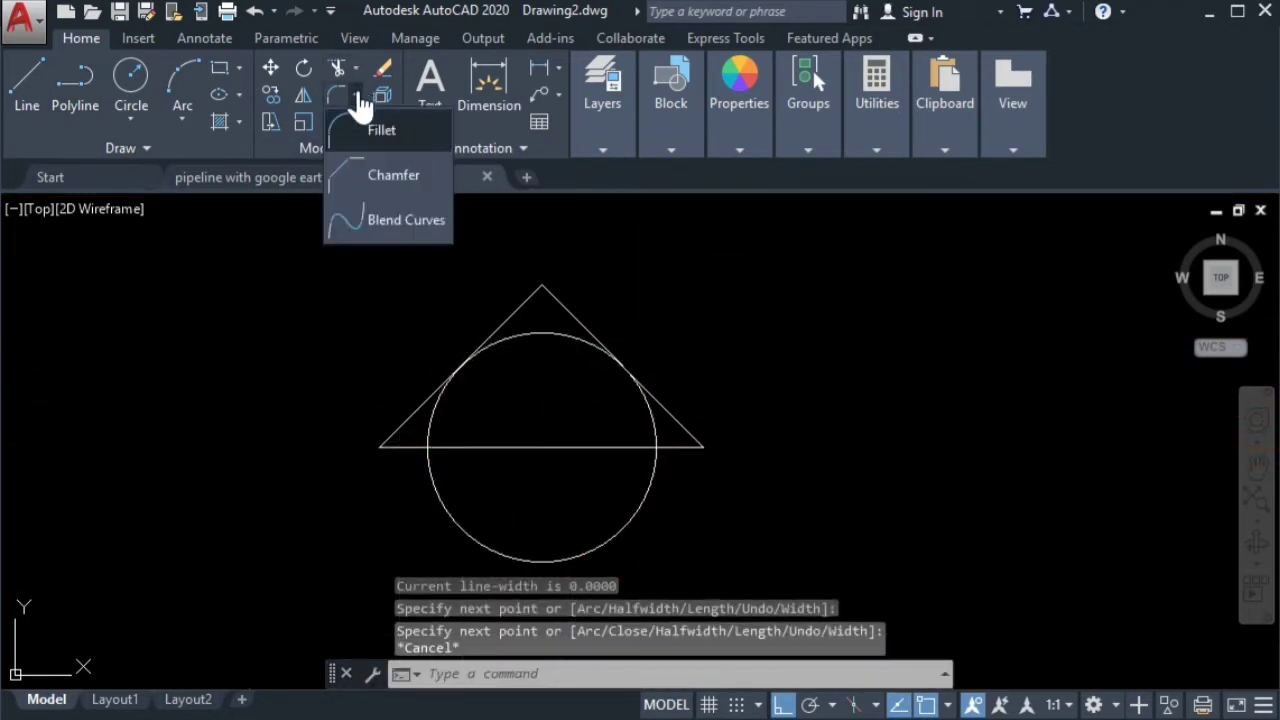
pyautogui.click(380, 131)
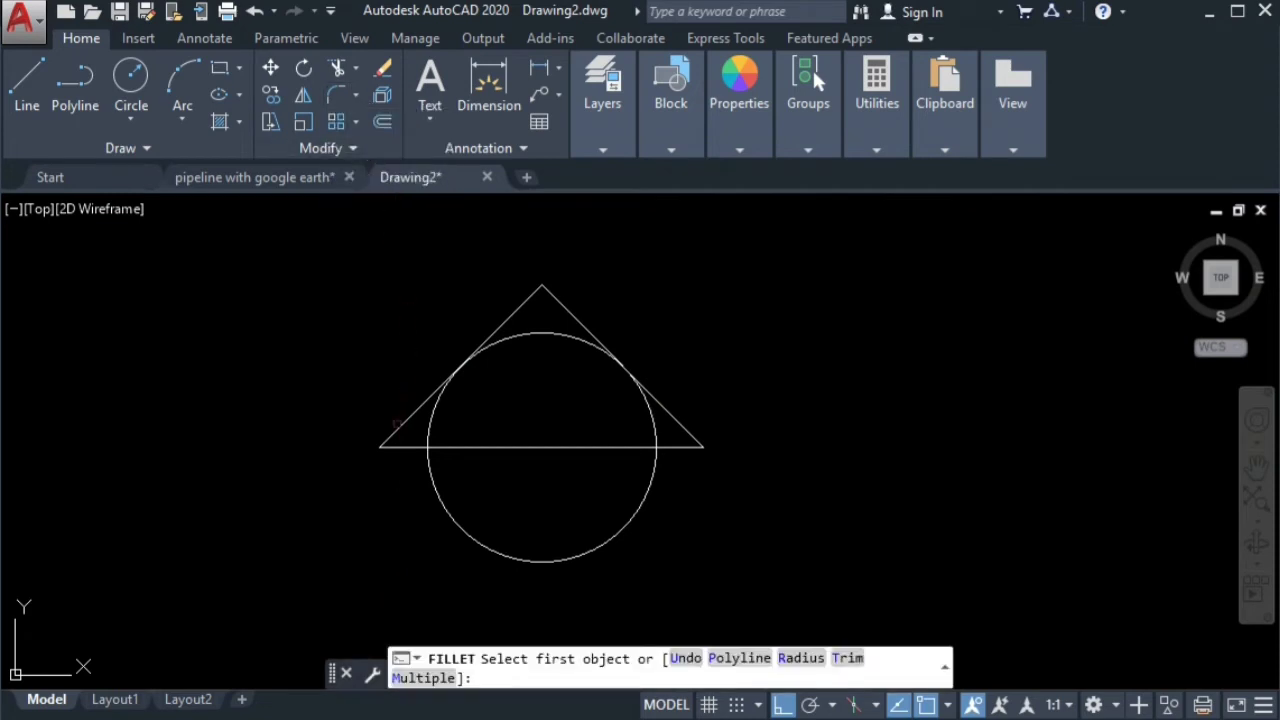
pyautogui.click(400, 427)
pyautogui.click(390, 446)
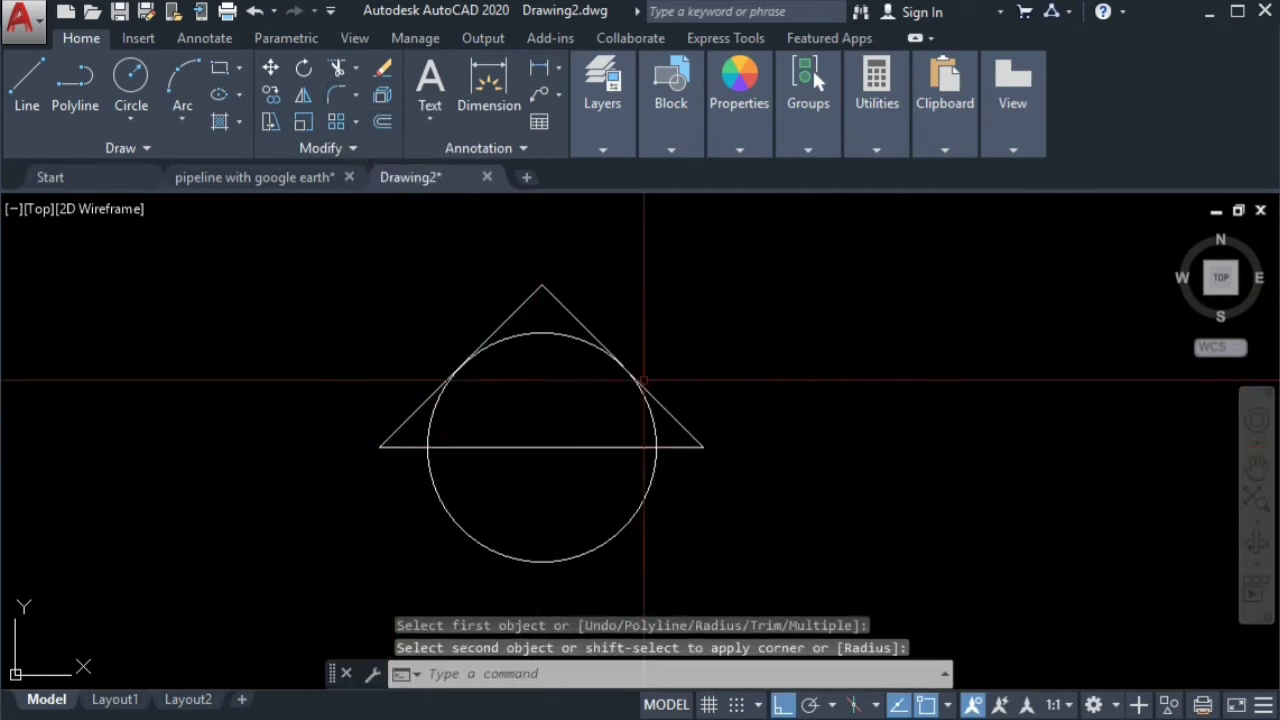
pyautogui.press('Return')
pyautogui.click(693, 438)
pyautogui.click(686, 449)
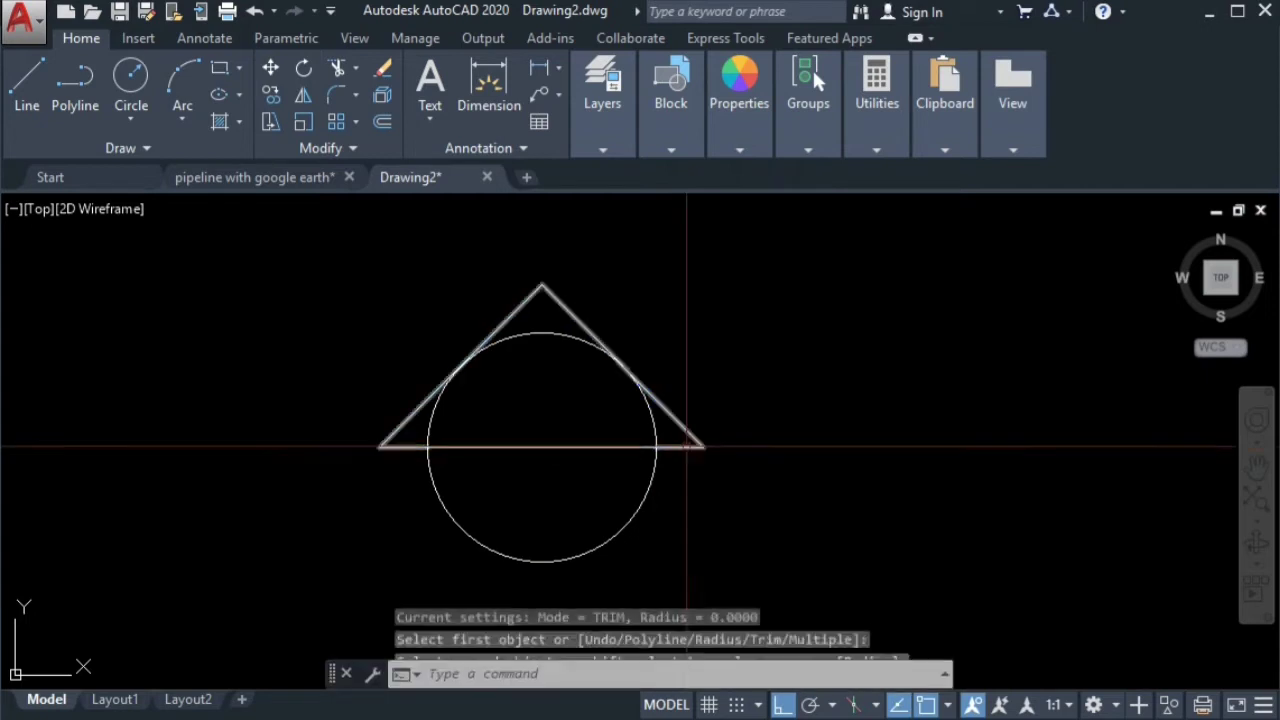
pyautogui.moveTo(764, 327)
pyautogui.mouseDown(button='middle')
pyautogui.moveTo(721, 294)
pyautogui.moveTo(636, 316)
pyautogui.mouseUp(button='middle')
pyautogui.scroll(-2, 721, 294)
pyautogui.press('Escape')
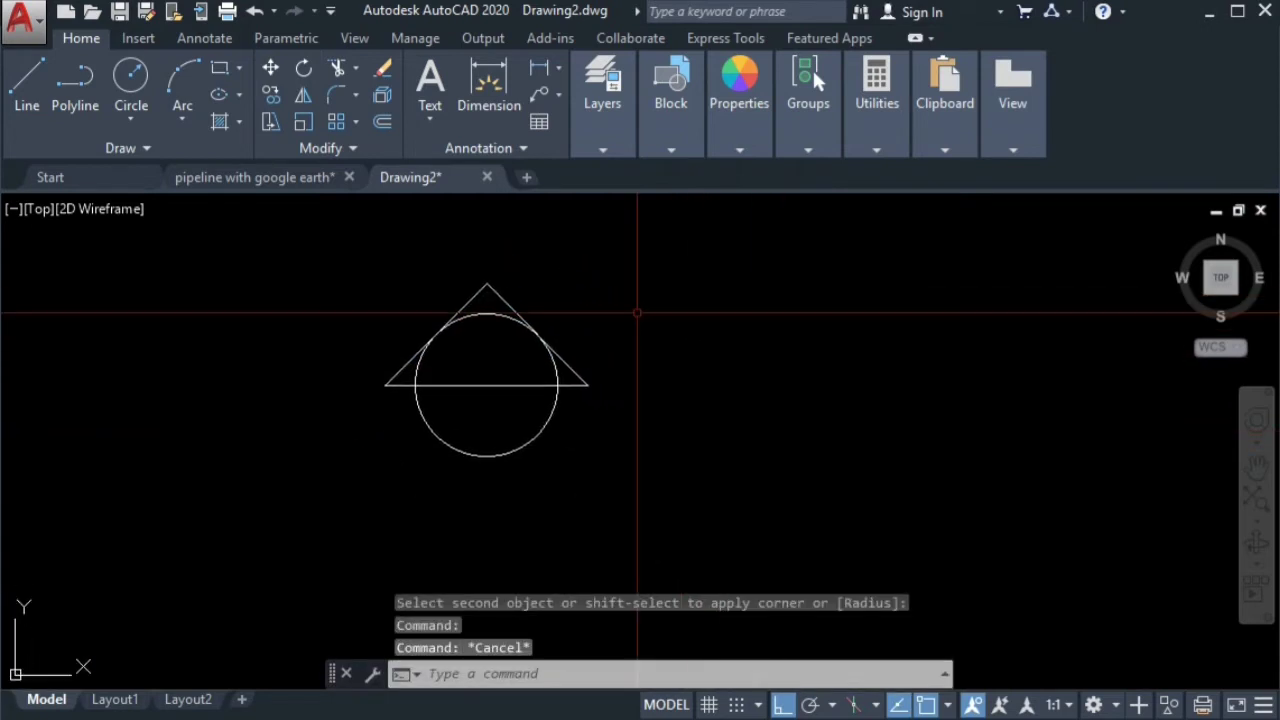
# - Define a centre-justified SHEETNUMBER attribute prompting 'enter sheet number' with 0.0100 text height
pyautogui.click(138, 38)
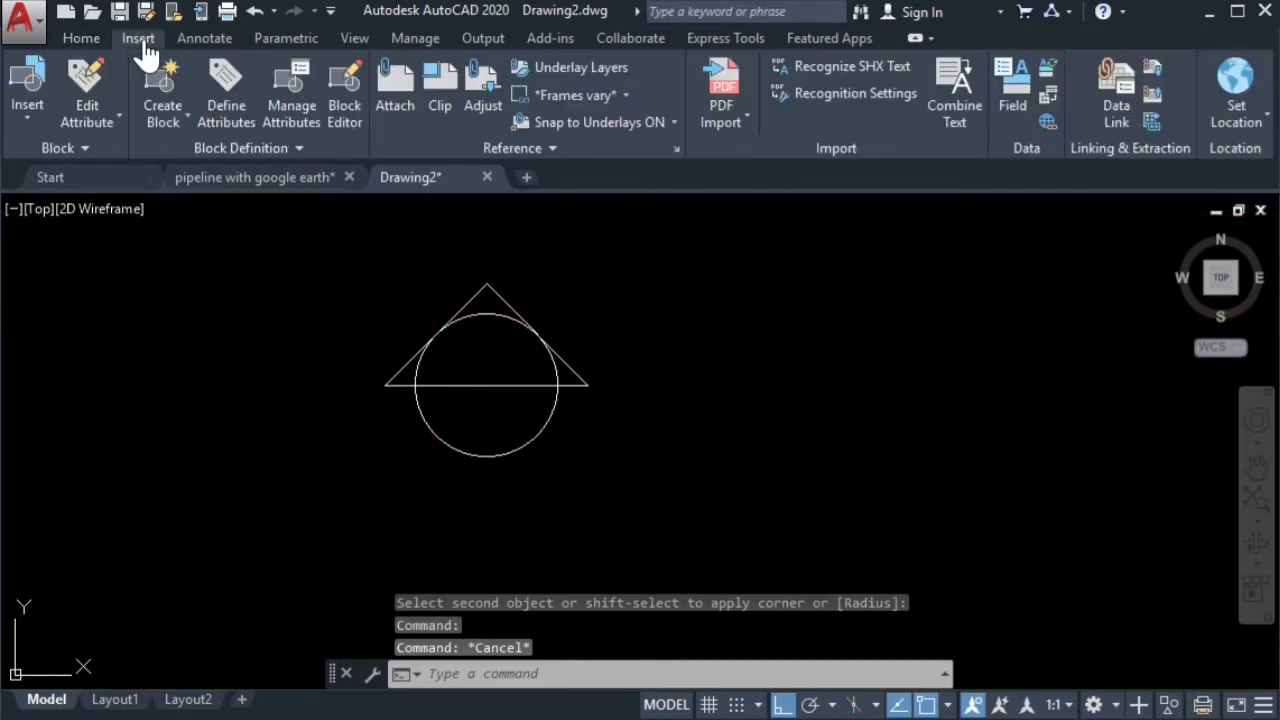
pyautogui.click(224, 112)
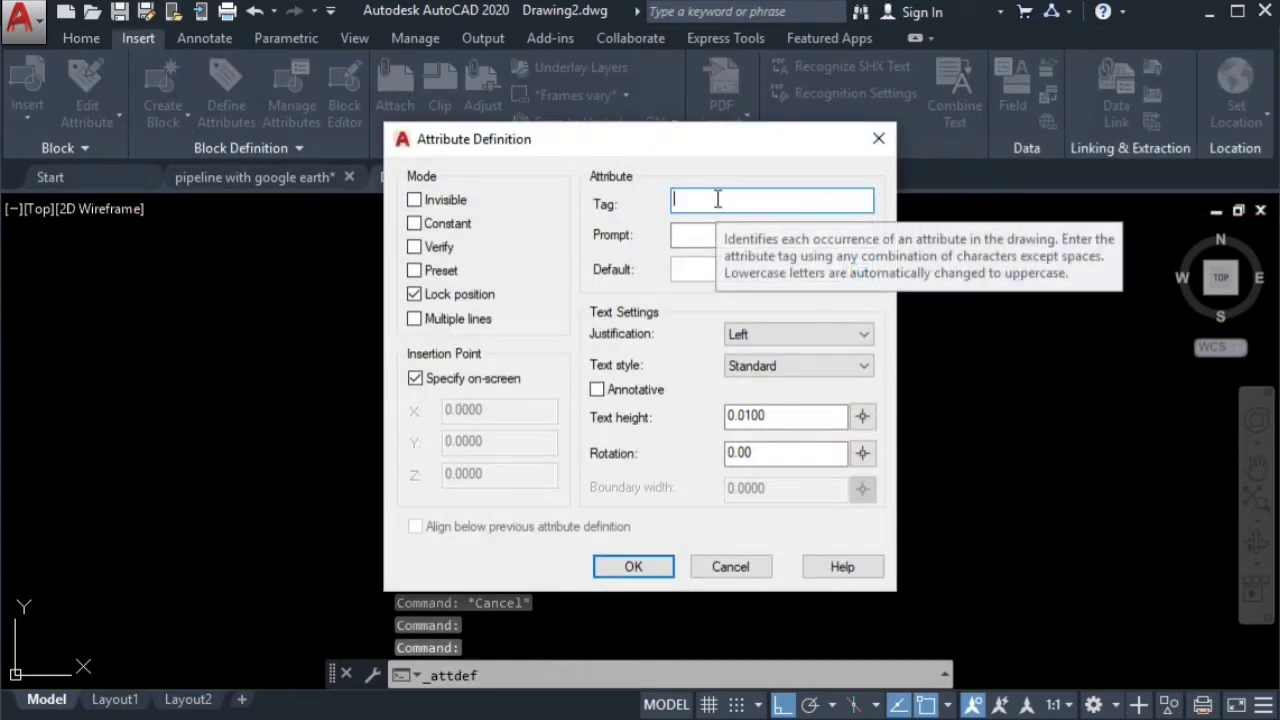
pyautogui.write('sh')
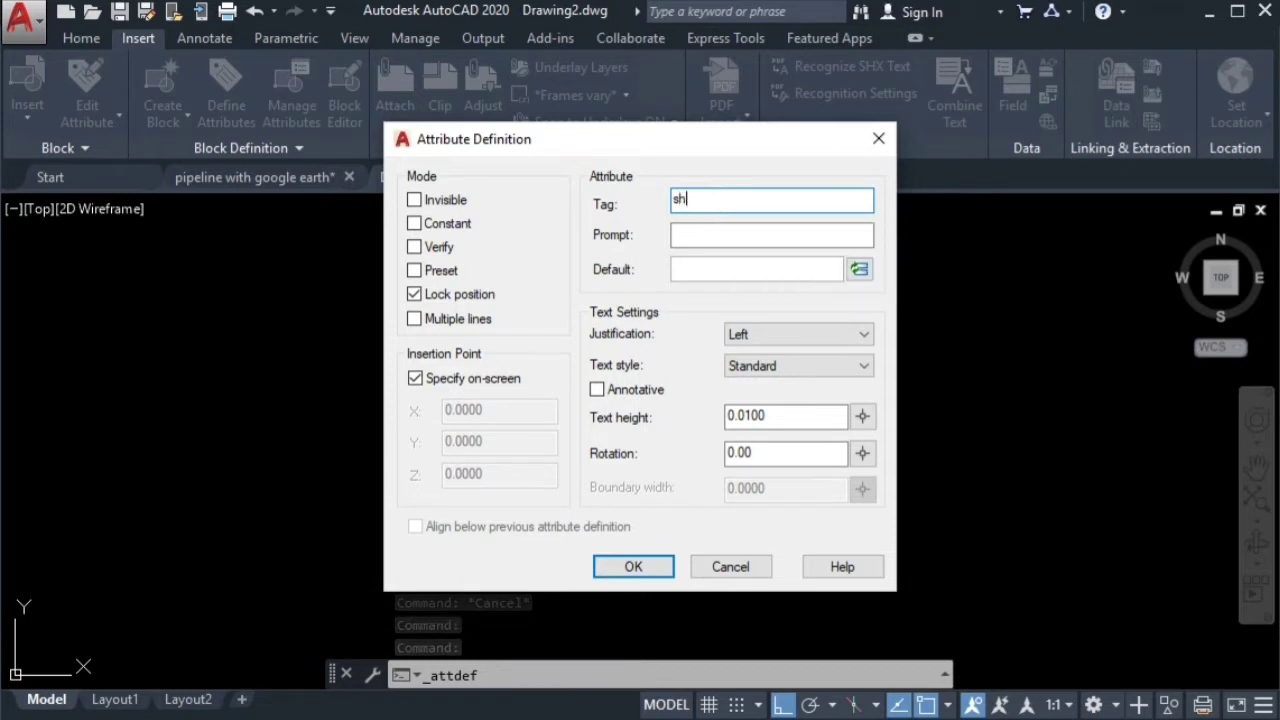
pyautogui.write('eetnumber')
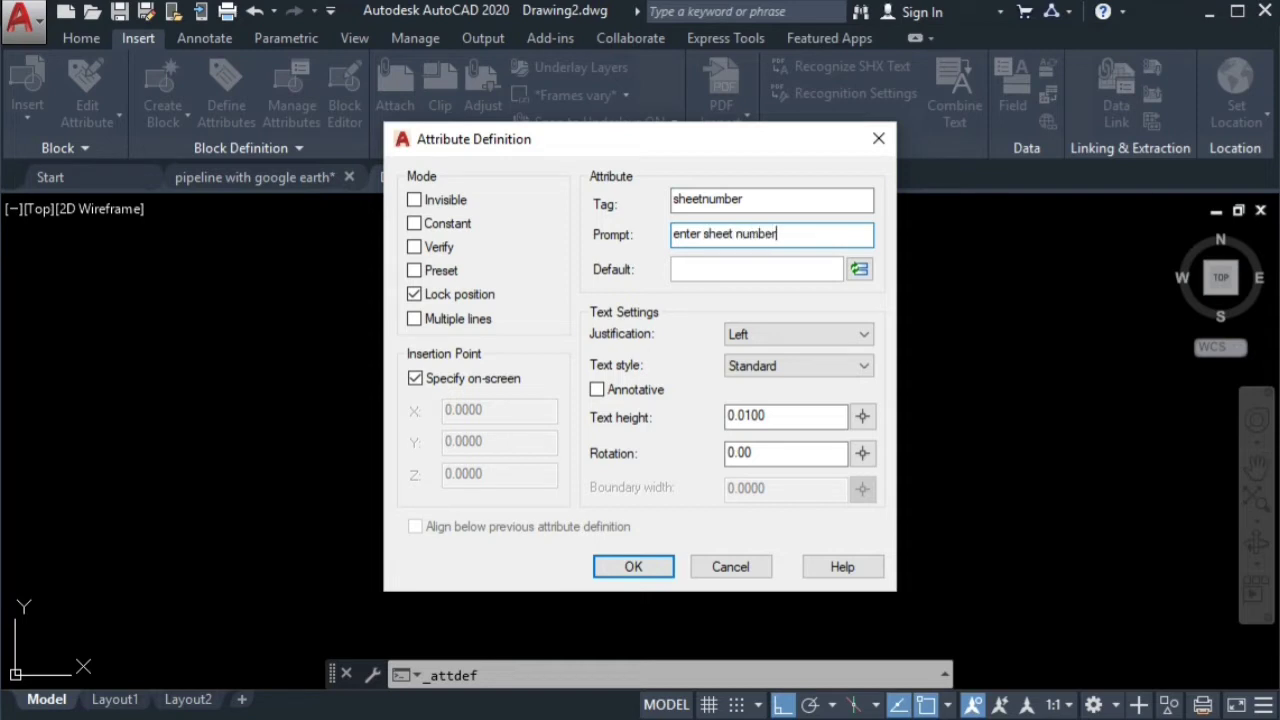
pyautogui.click(767, 335)
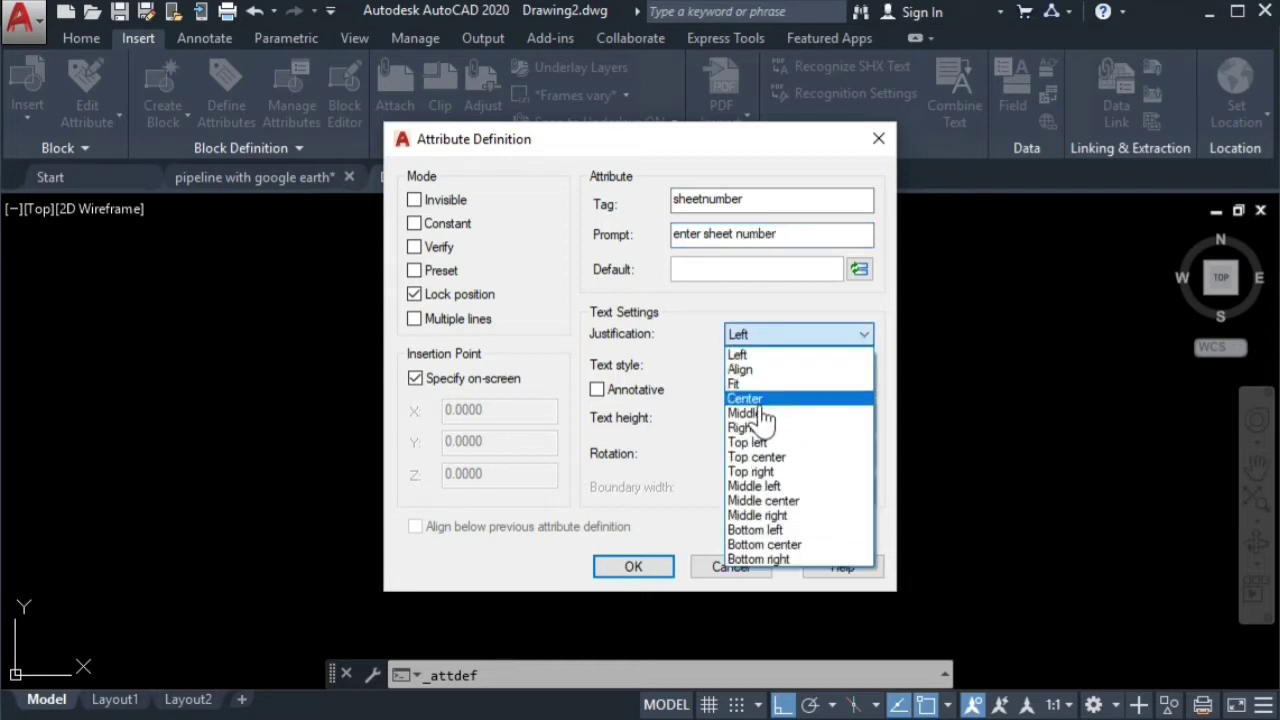
pyautogui.click(756, 401)
pyautogui.click(775, 455)
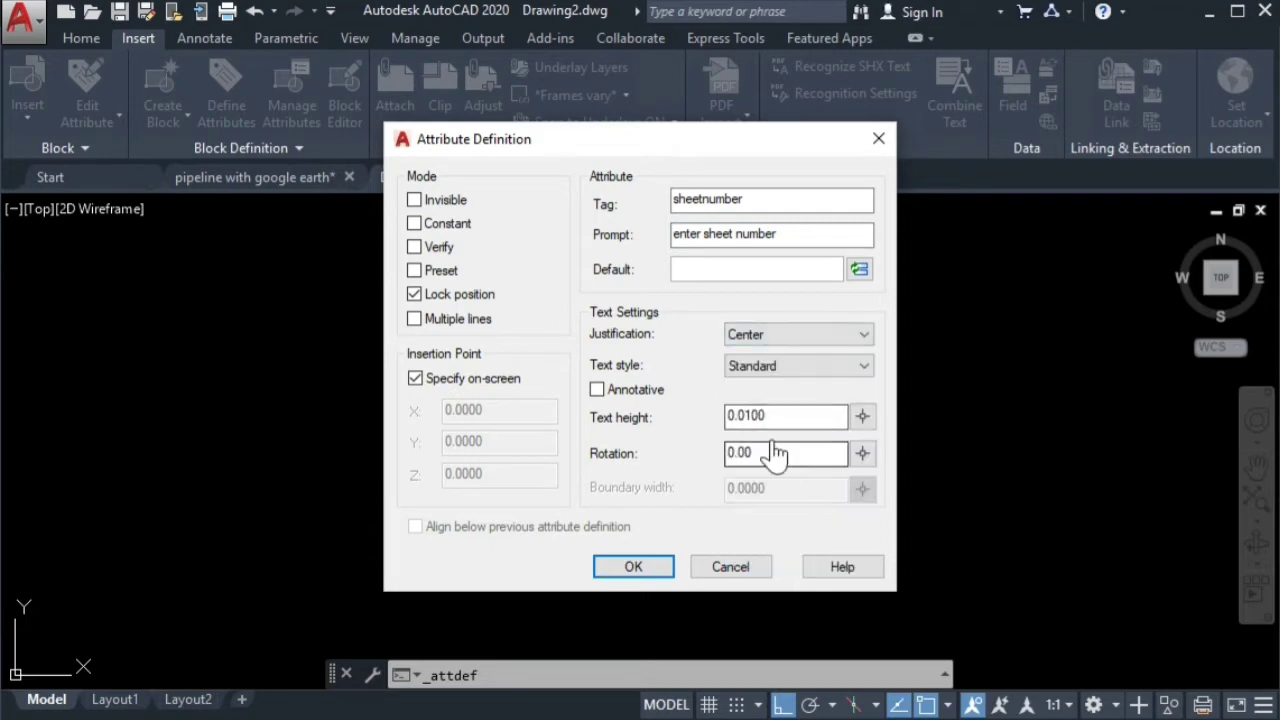
pyautogui.click(652, 569)
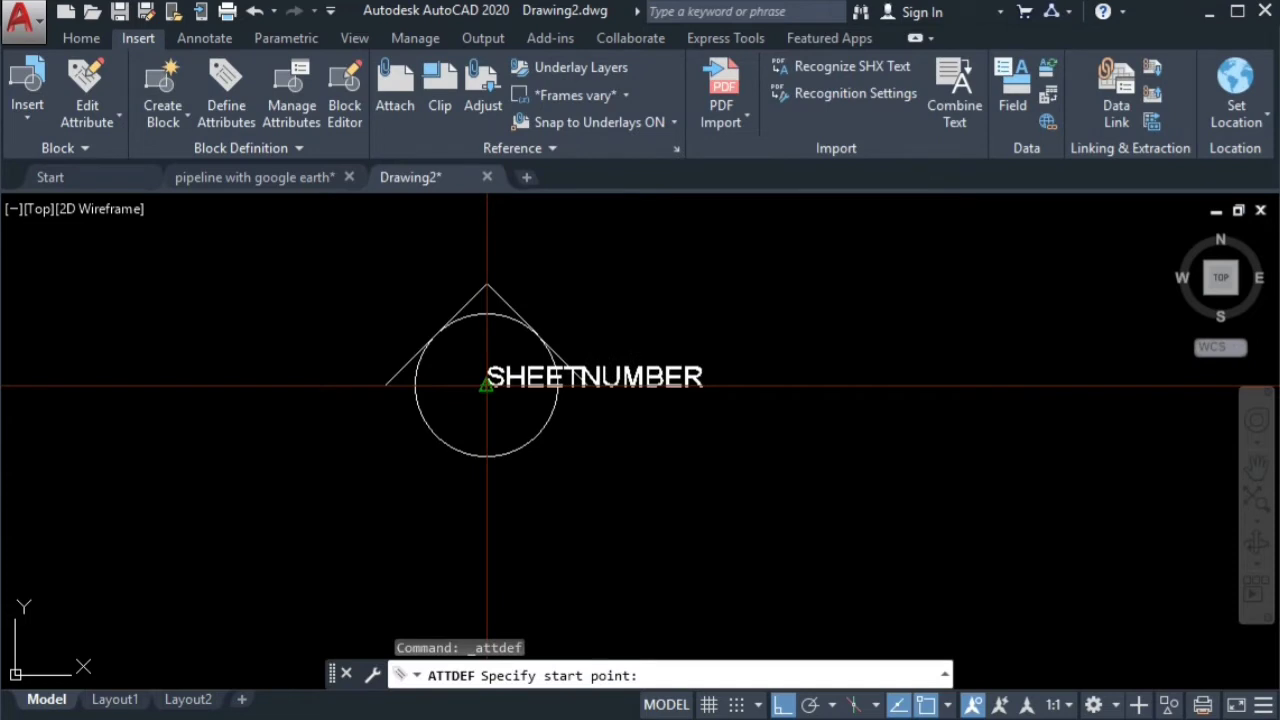
# - Place the SHEETNUMBER attribute in the circle and move it just below the triangle's base
pyautogui.click(378, 385)
pyautogui.click(420, 378)
pyautogui.click(378, 385)
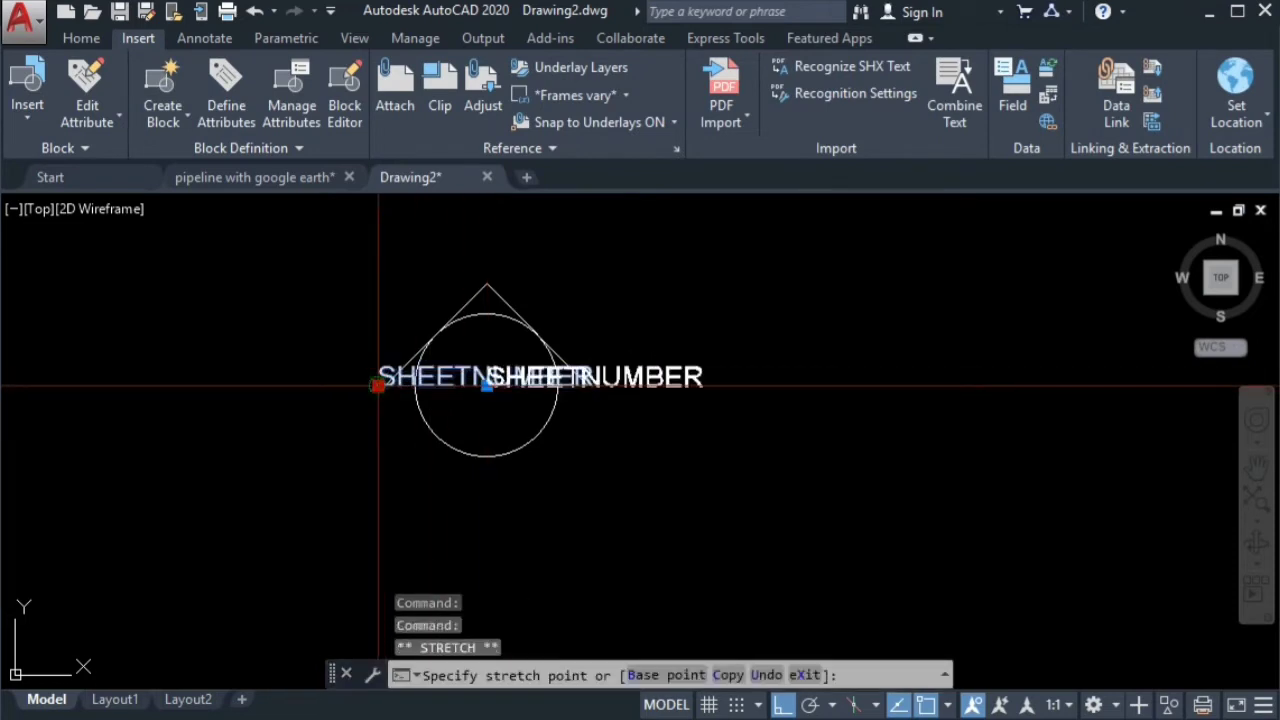
pyautogui.click(379, 416)
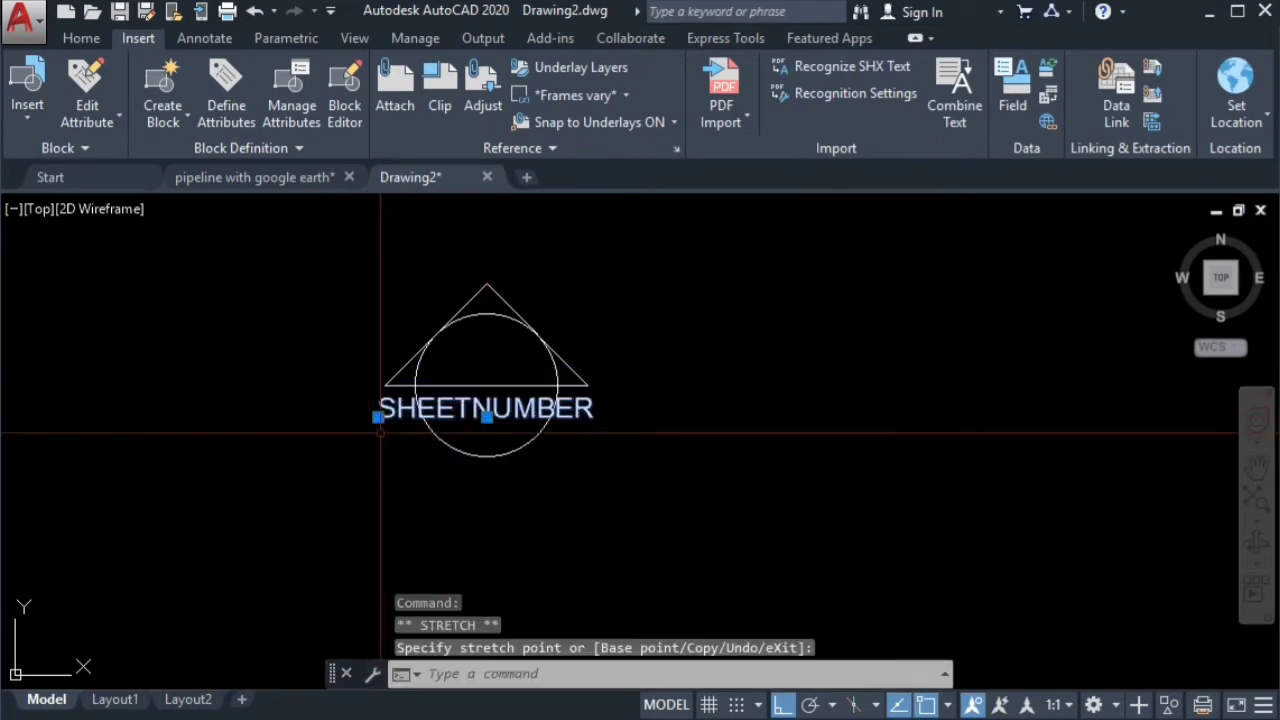
pyautogui.press('Escape')
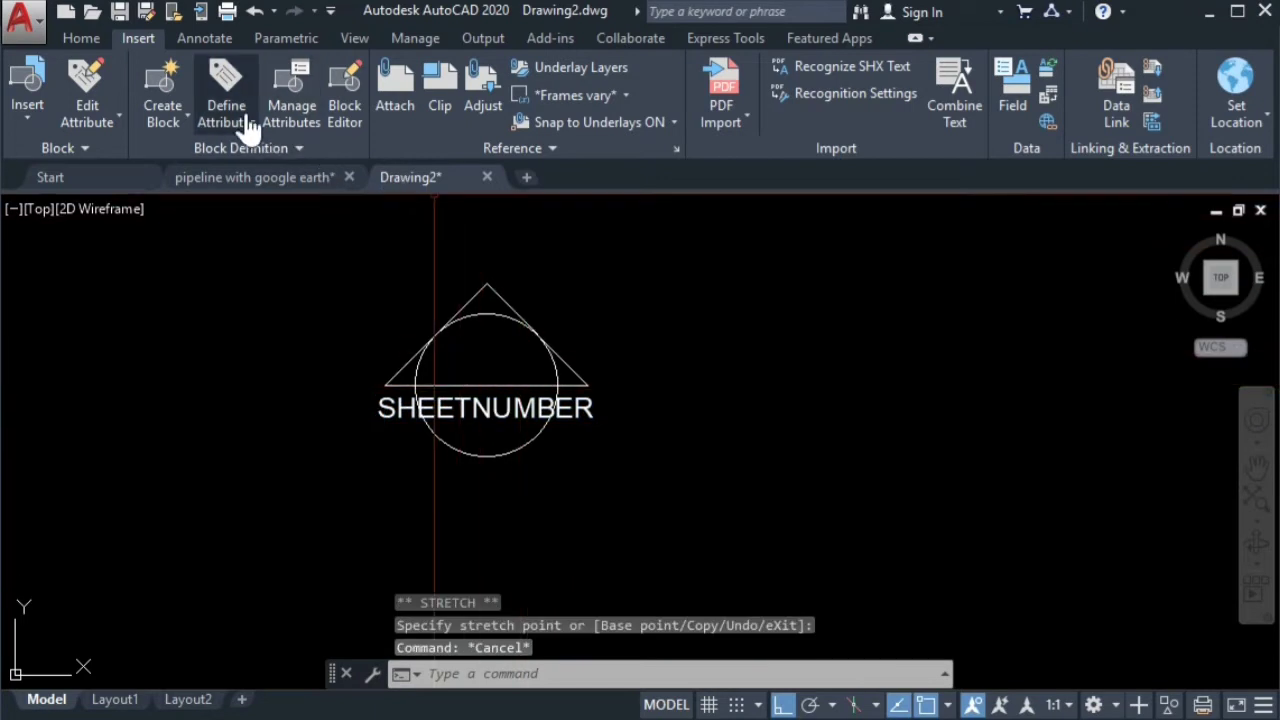
# - Define a centre-justified VIEWNUMBER attribute prompting 'enter view number'
pyautogui.click(244, 125)
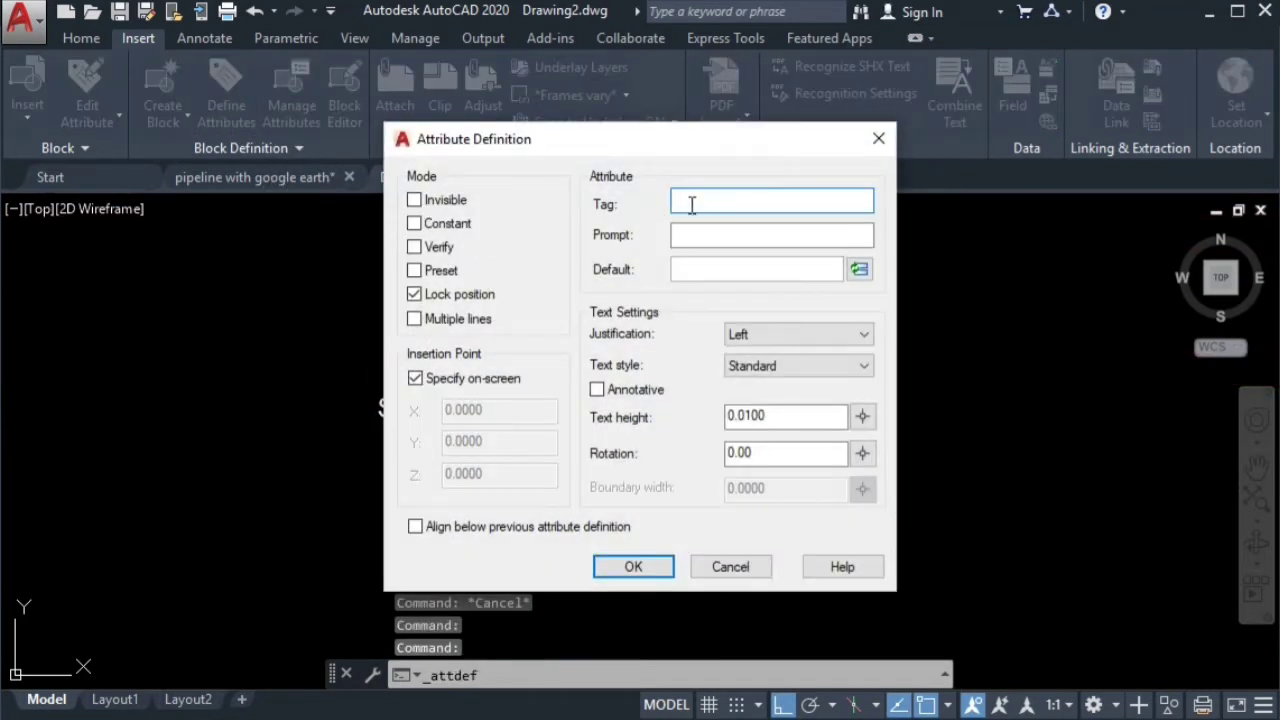
pyautogui.write('Vi')
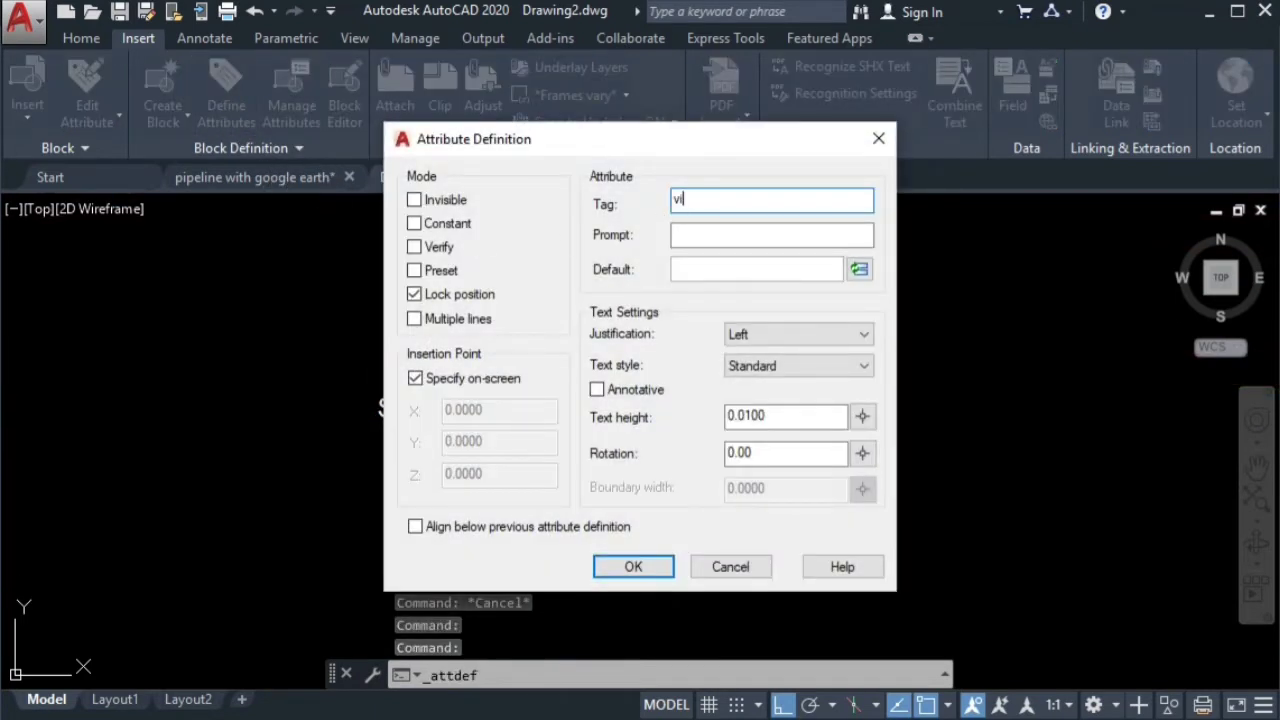
pyautogui.write('ew nu')
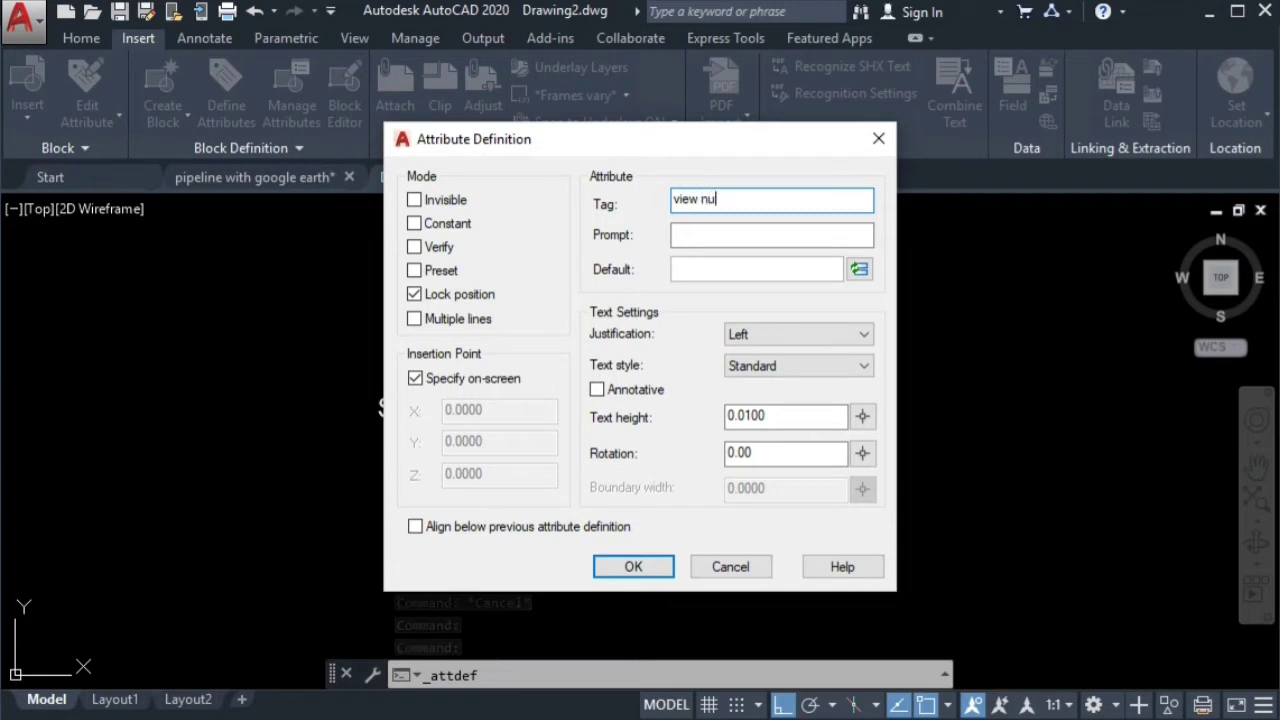
pyautogui.write('mber')
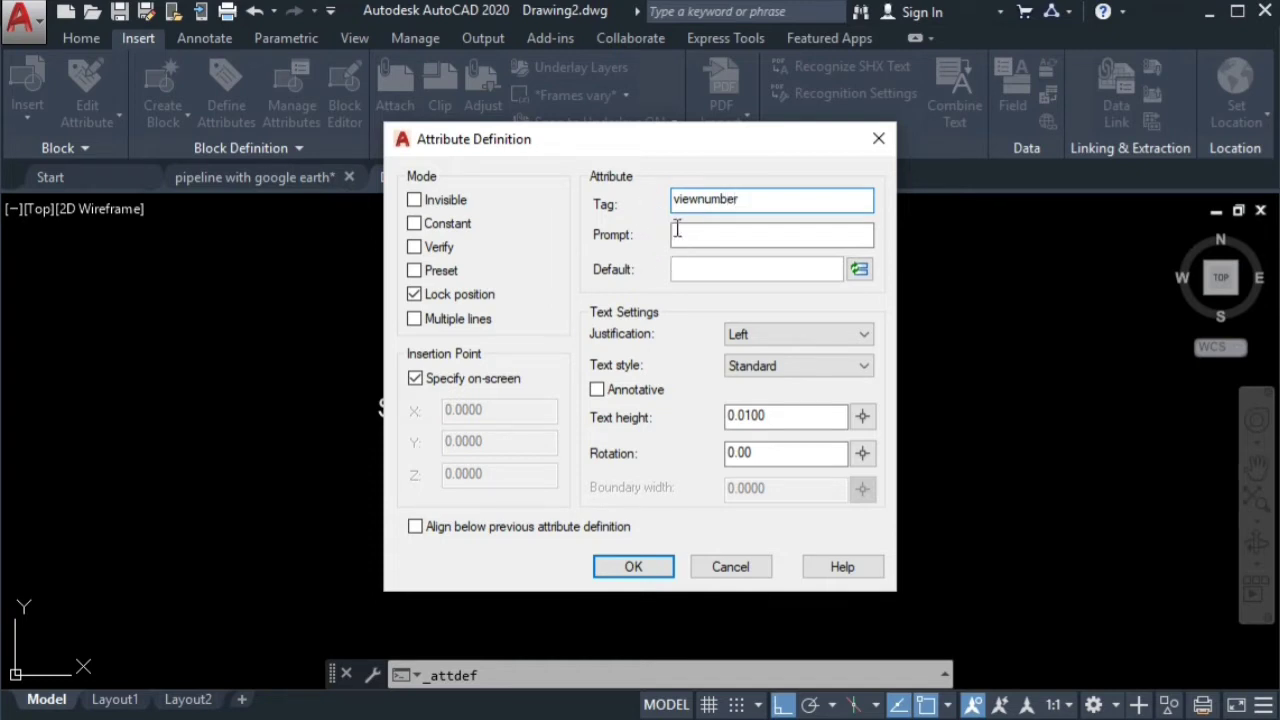
pyautogui.click(703, 235)
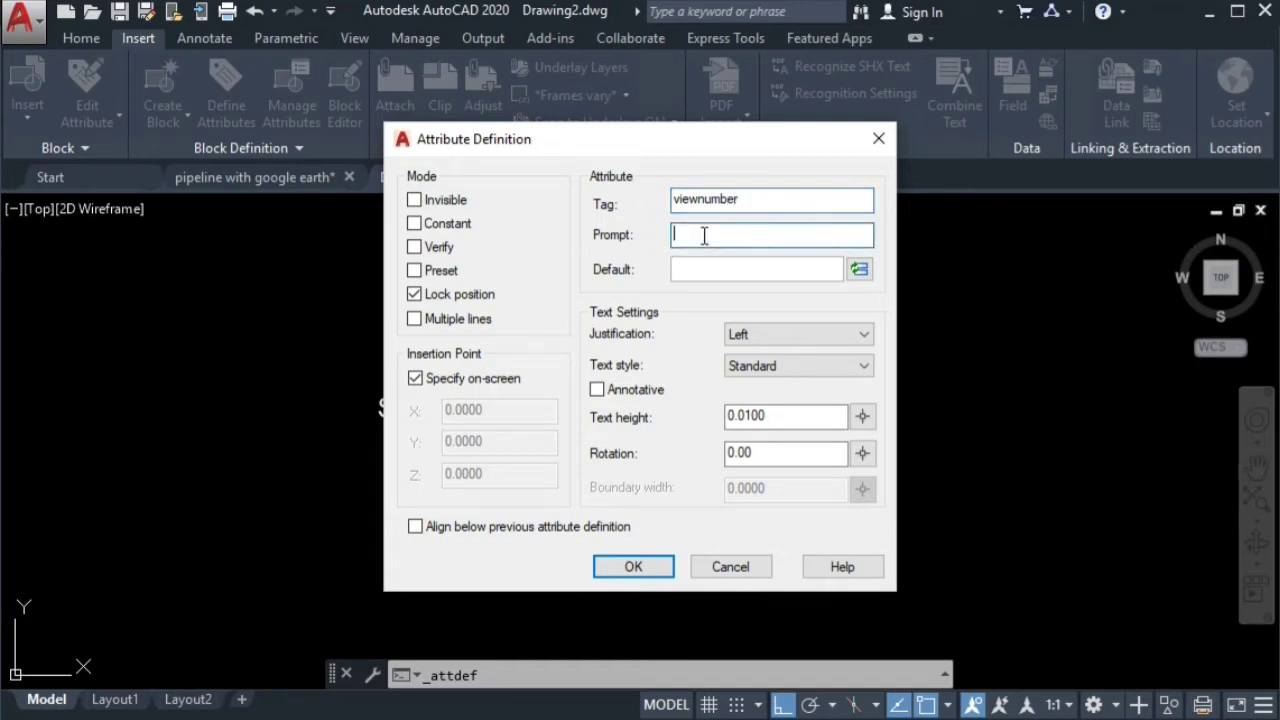
pyautogui.write('enter view number')
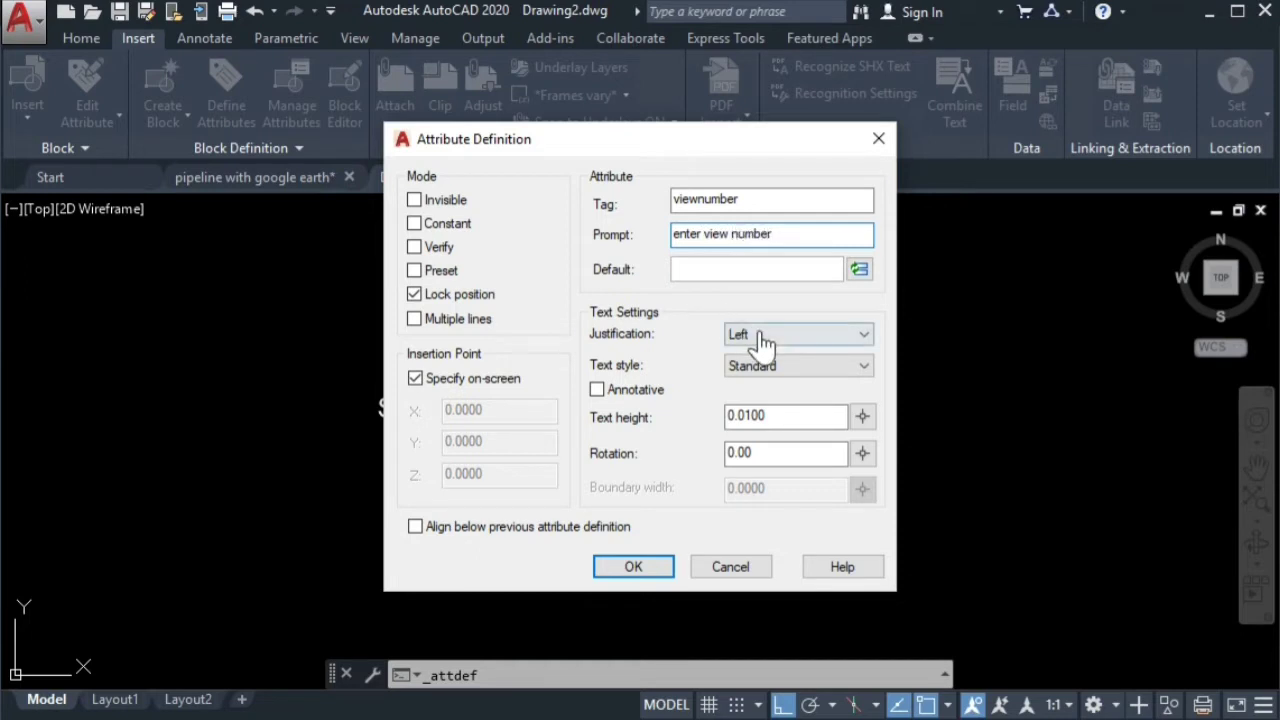
pyautogui.click(763, 336)
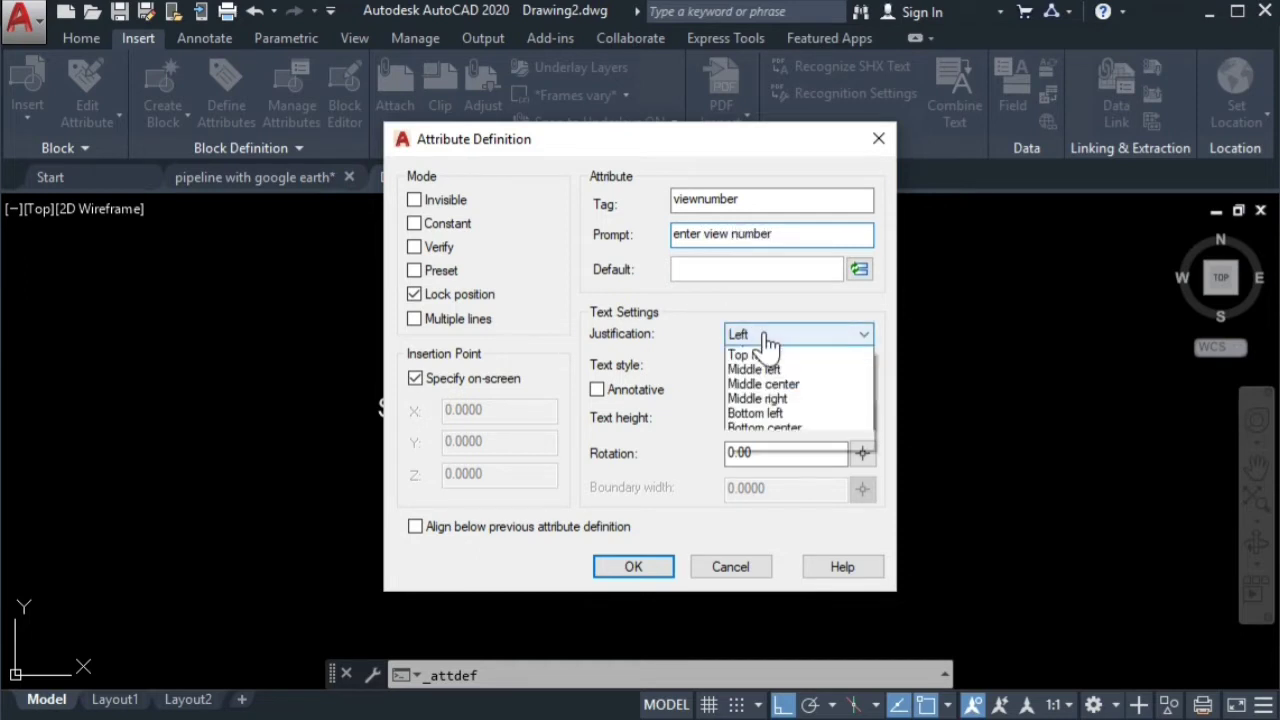
pyautogui.click(757, 402)
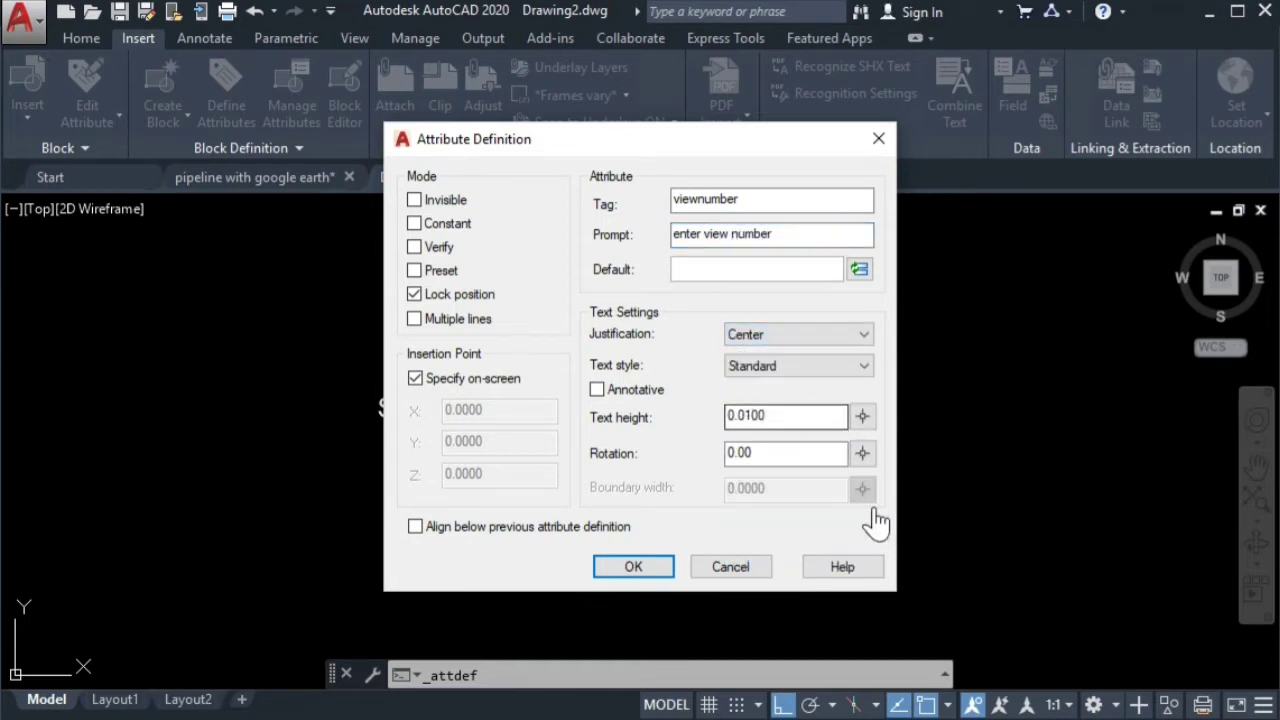
pyautogui.click(635, 567)
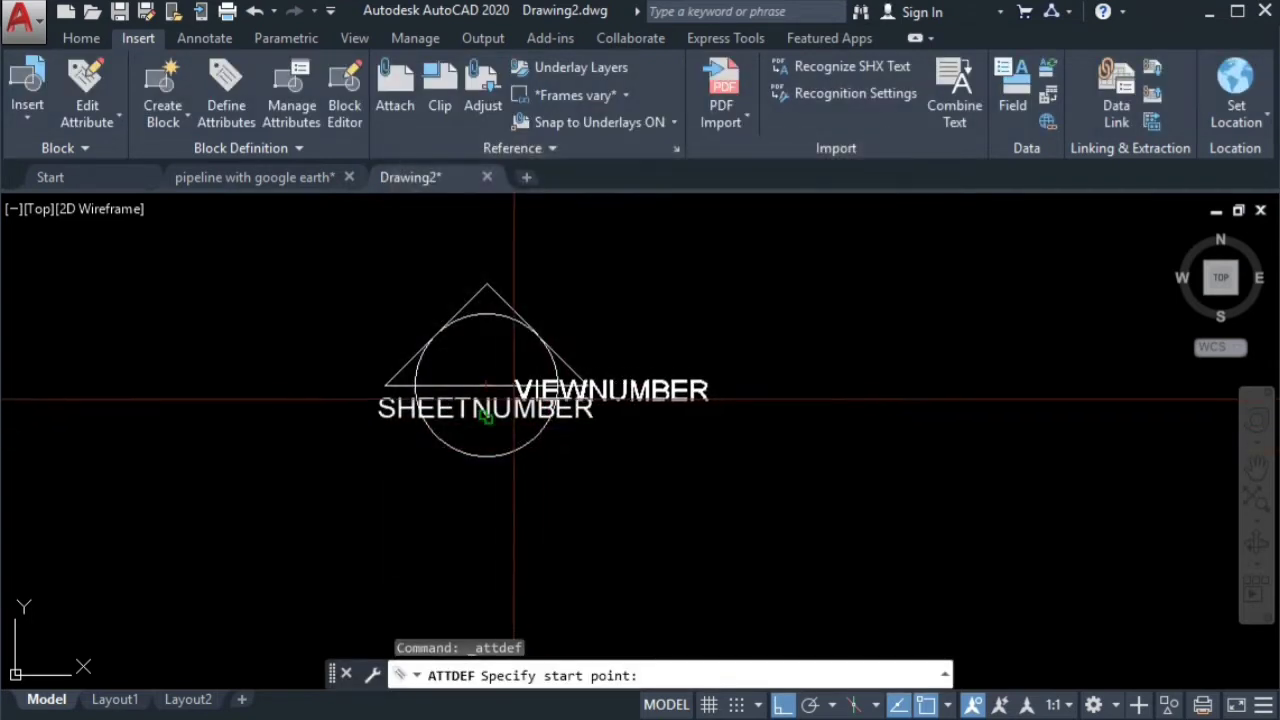
# - Place the VIEWNUMBER attribute and move it just above the triangle's base
pyautogui.click(485, 388)
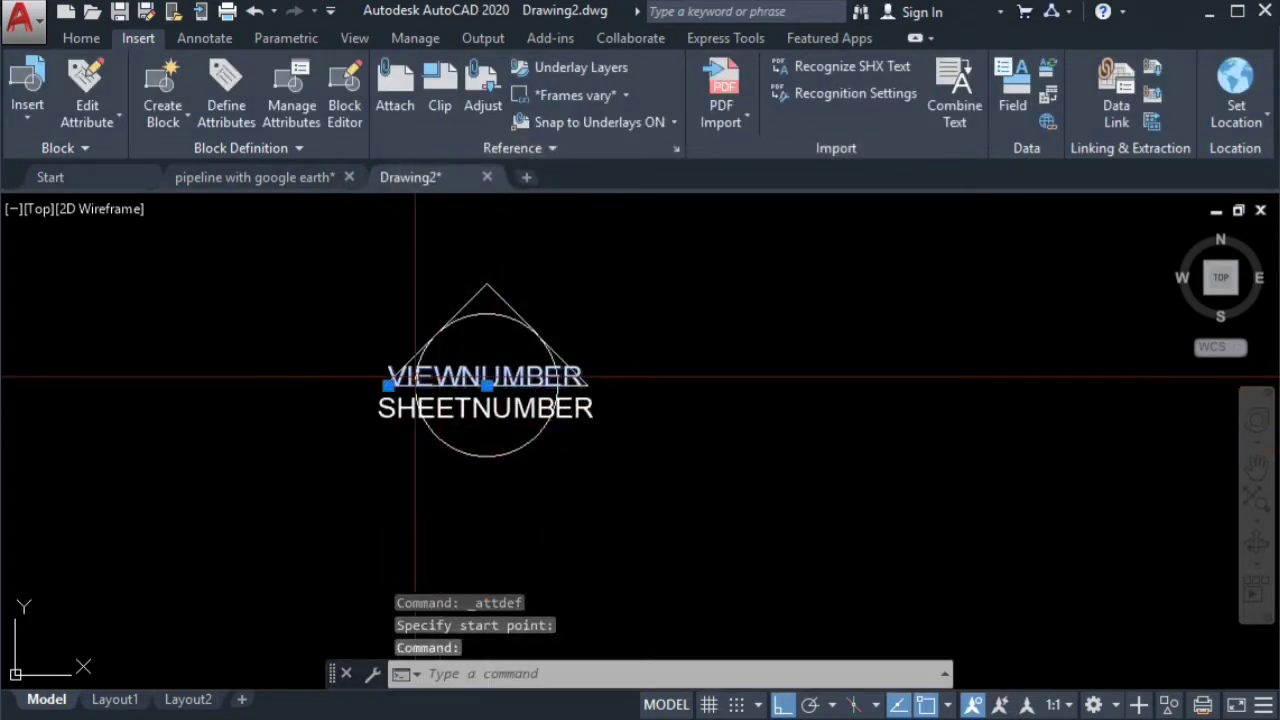
pyautogui.scroll(4, 388, 386)
pyautogui.click(381, 387)
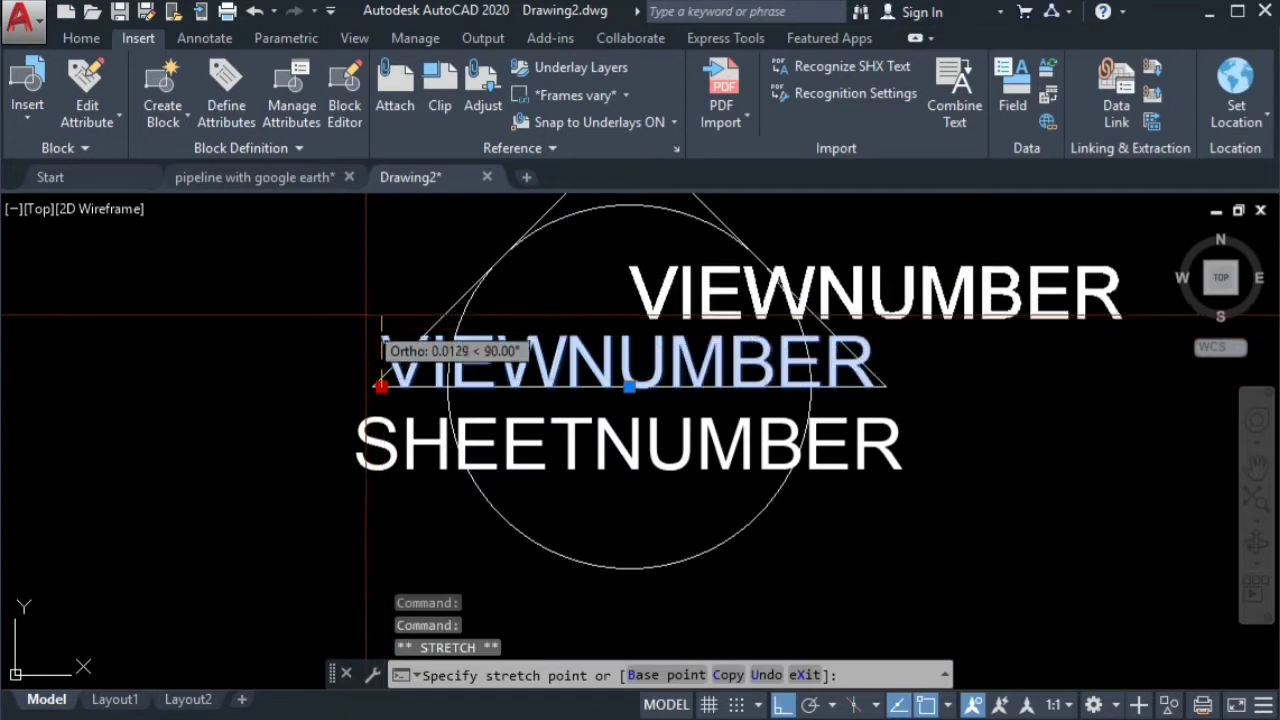
pyautogui.click(340, 320)
pyautogui.scroll(-3, 340, 322)
pyautogui.press('Escape')
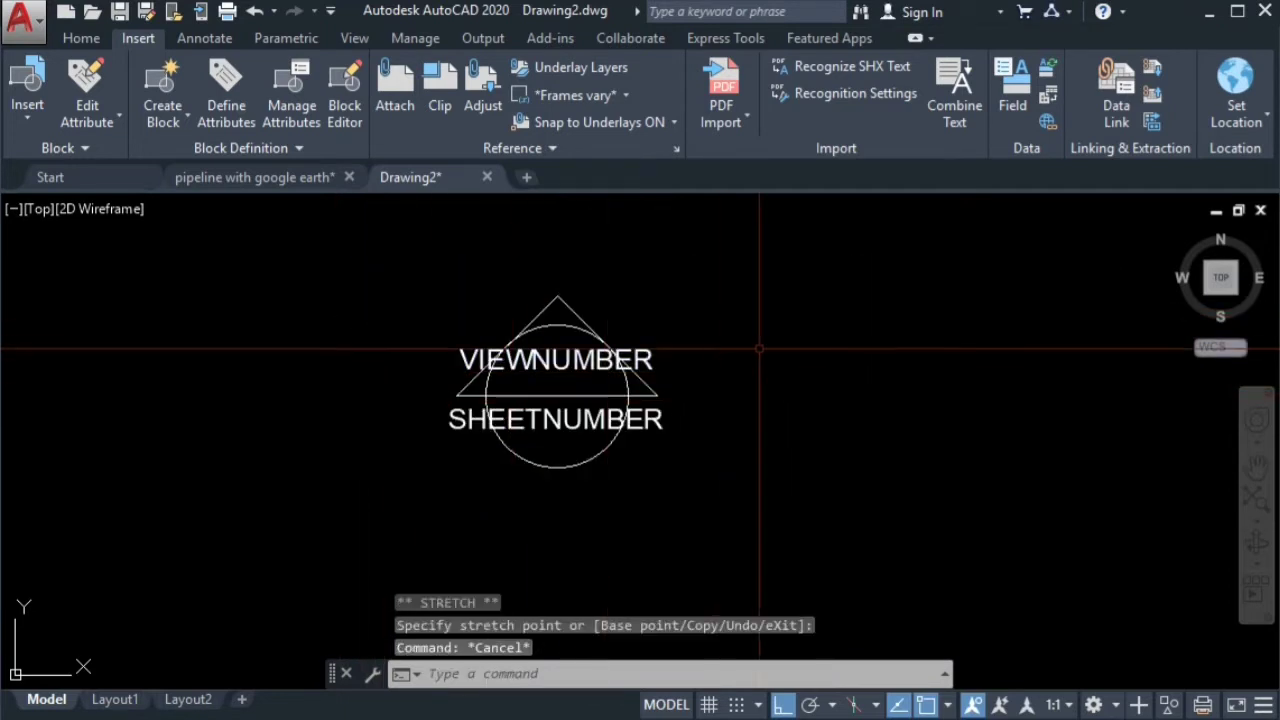
pyautogui.scroll(-1, 475, 276)
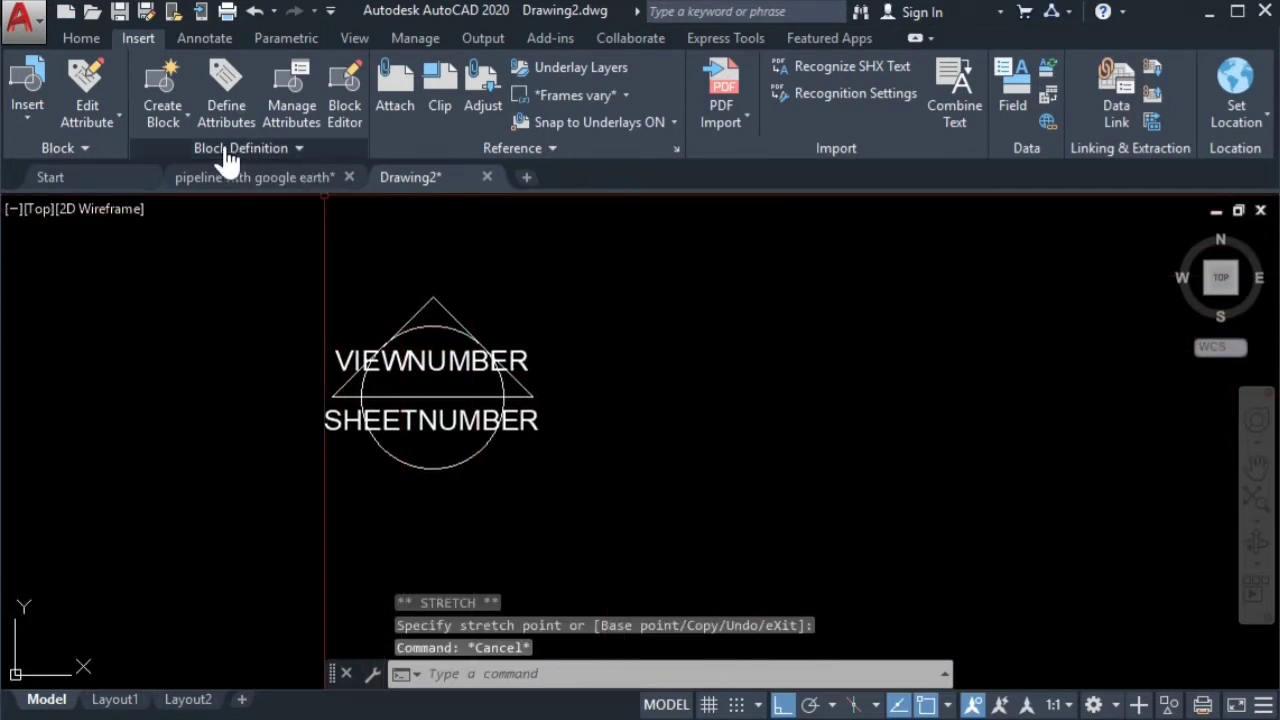
# - Create the 'callout bubble' block from the triangle, circle and both attributes, based at the circle's centre
pyautogui.click(178, 124)
pyautogui.click(189, 160)
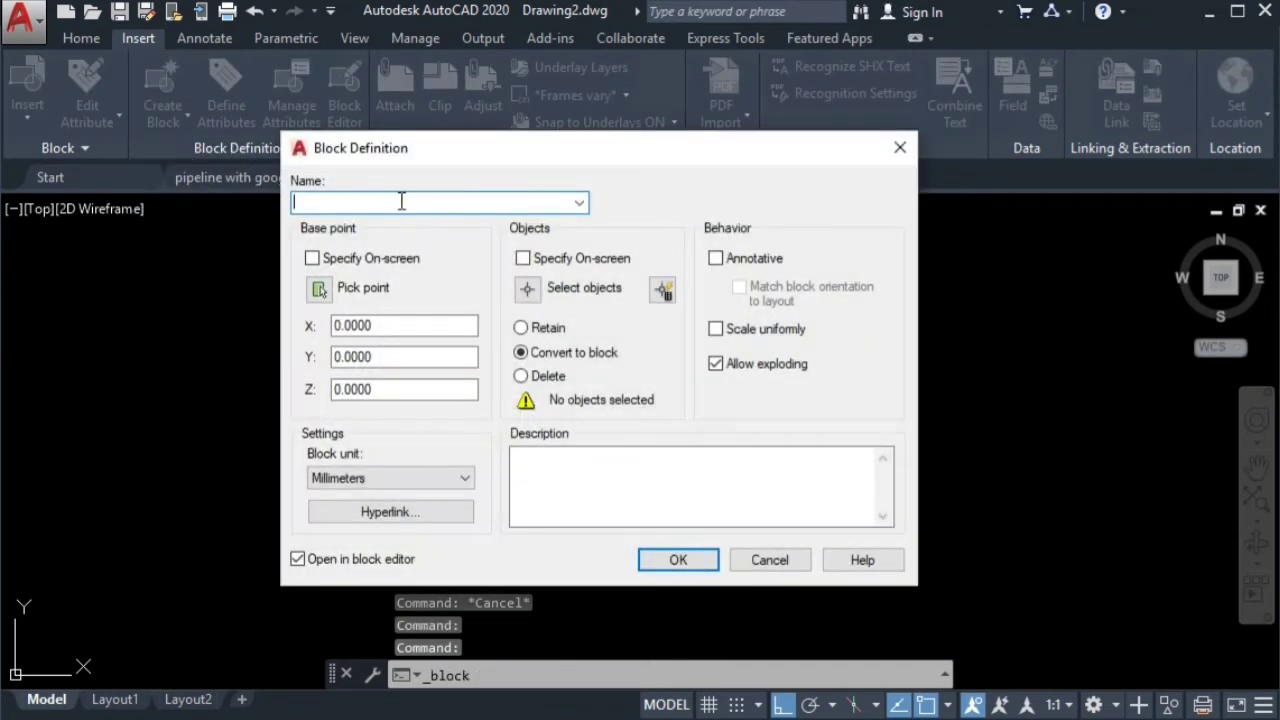
pyautogui.write('call')
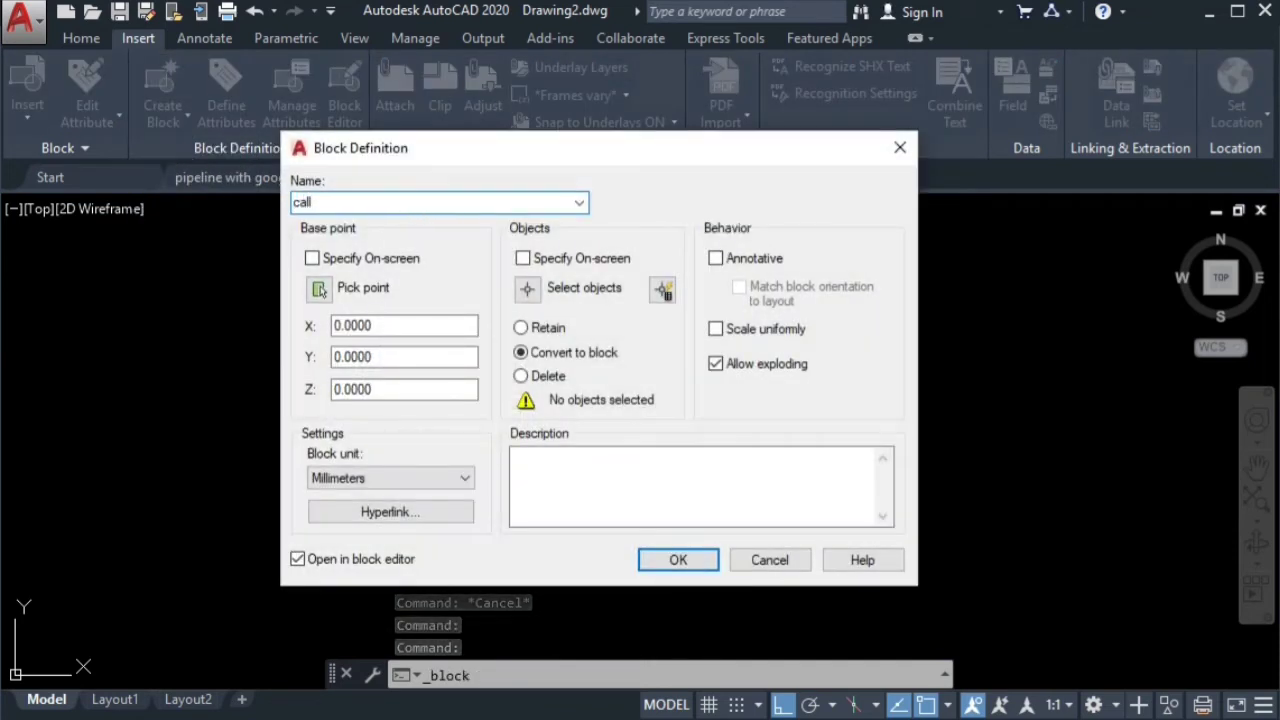
pyautogui.write('out bubble')
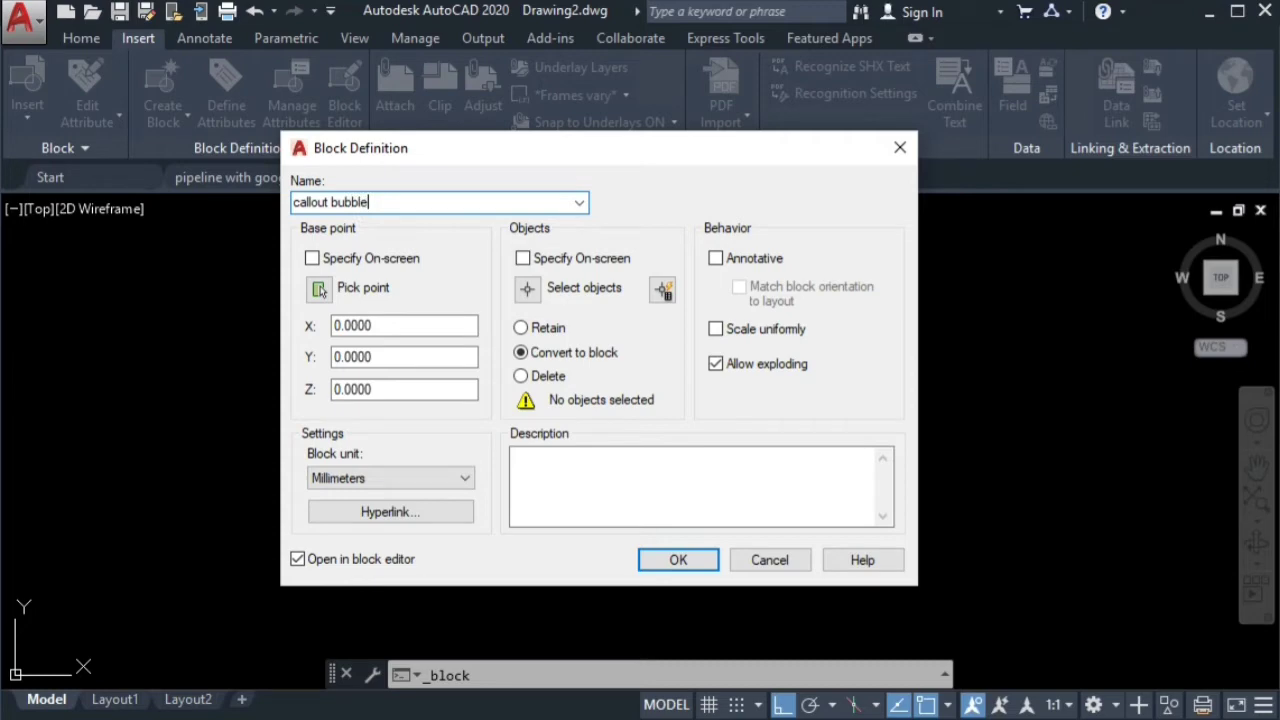
pyautogui.click(319, 289)
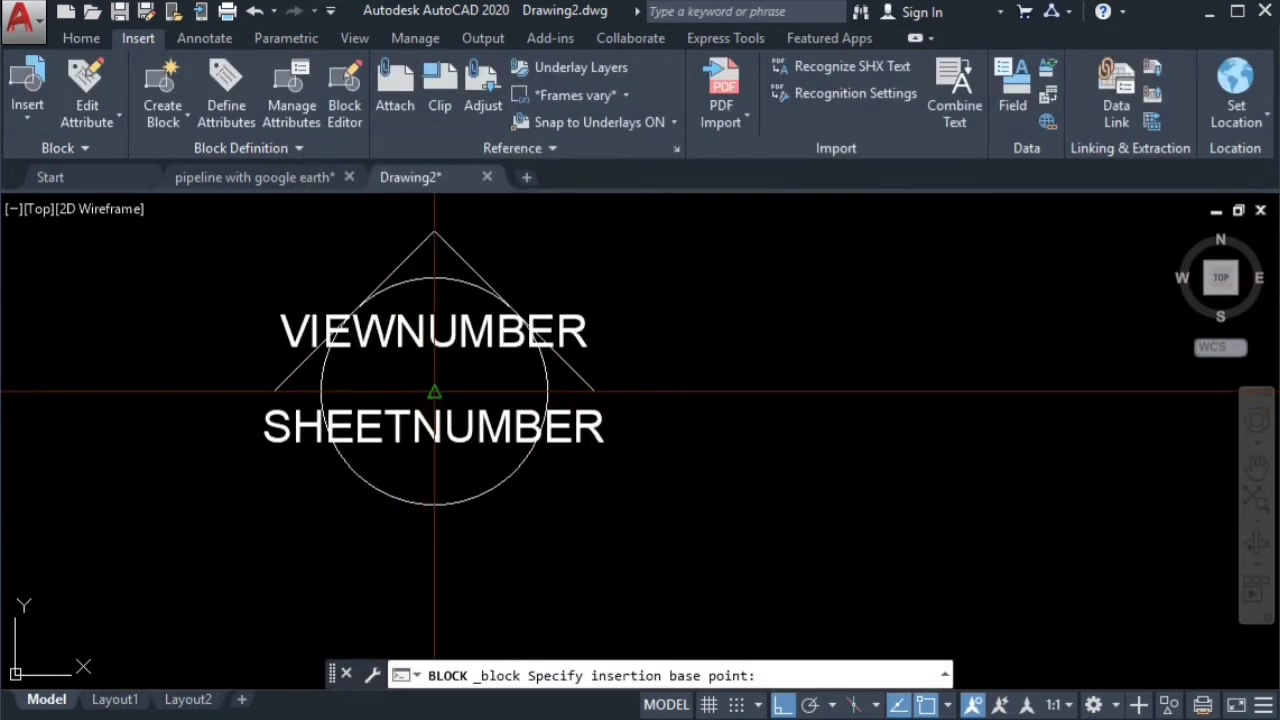
pyautogui.click(430, 397)
pyautogui.click(527, 287)
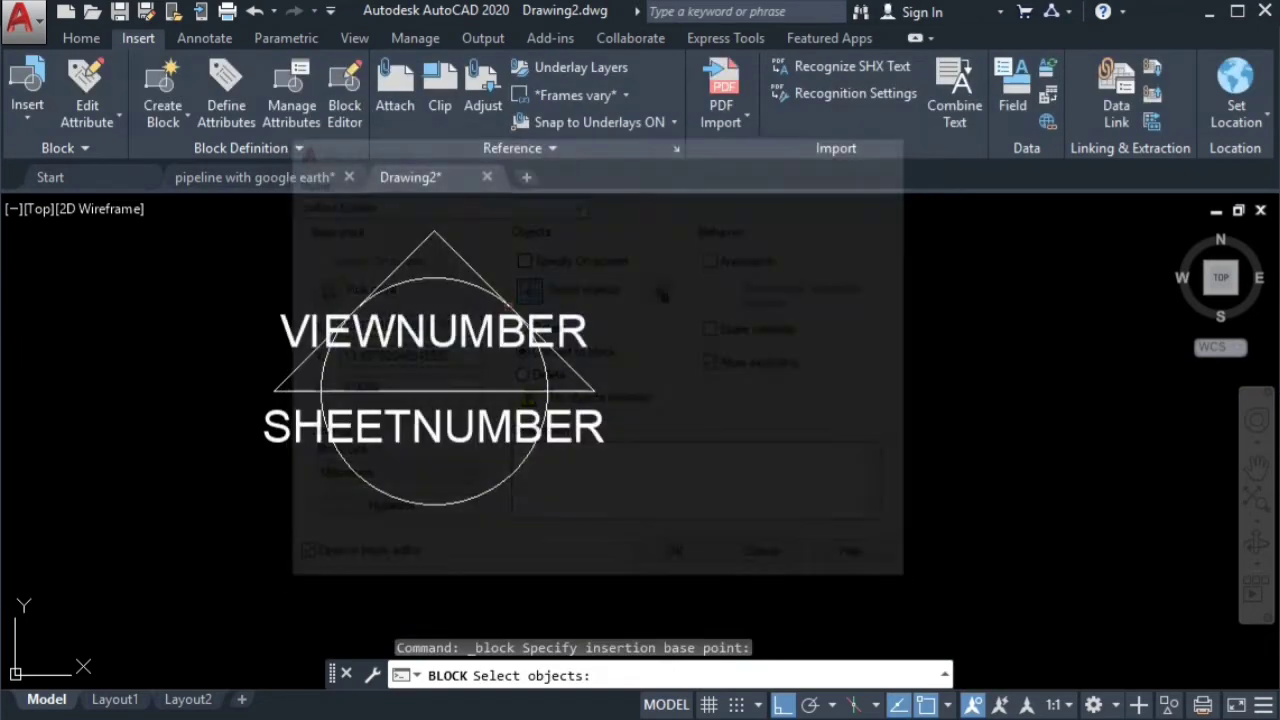
pyautogui.click(684, 249)
pyautogui.click(220, 492)
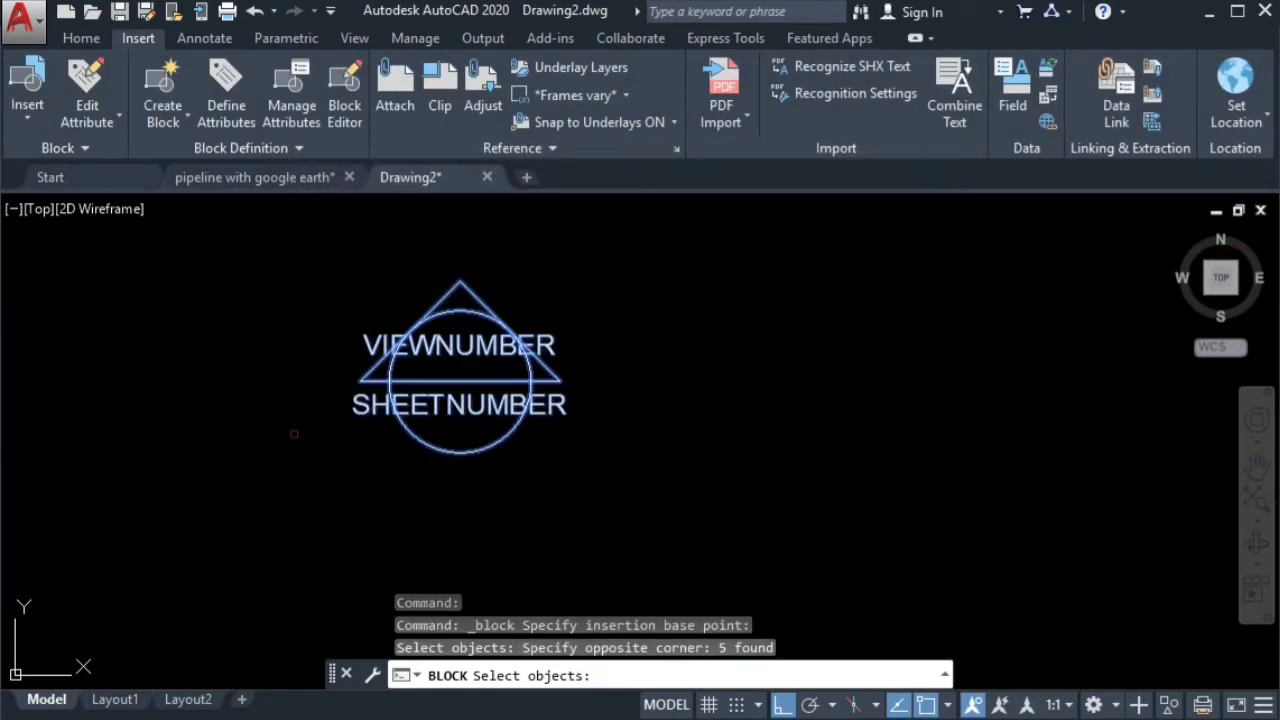
pyautogui.press('Return')
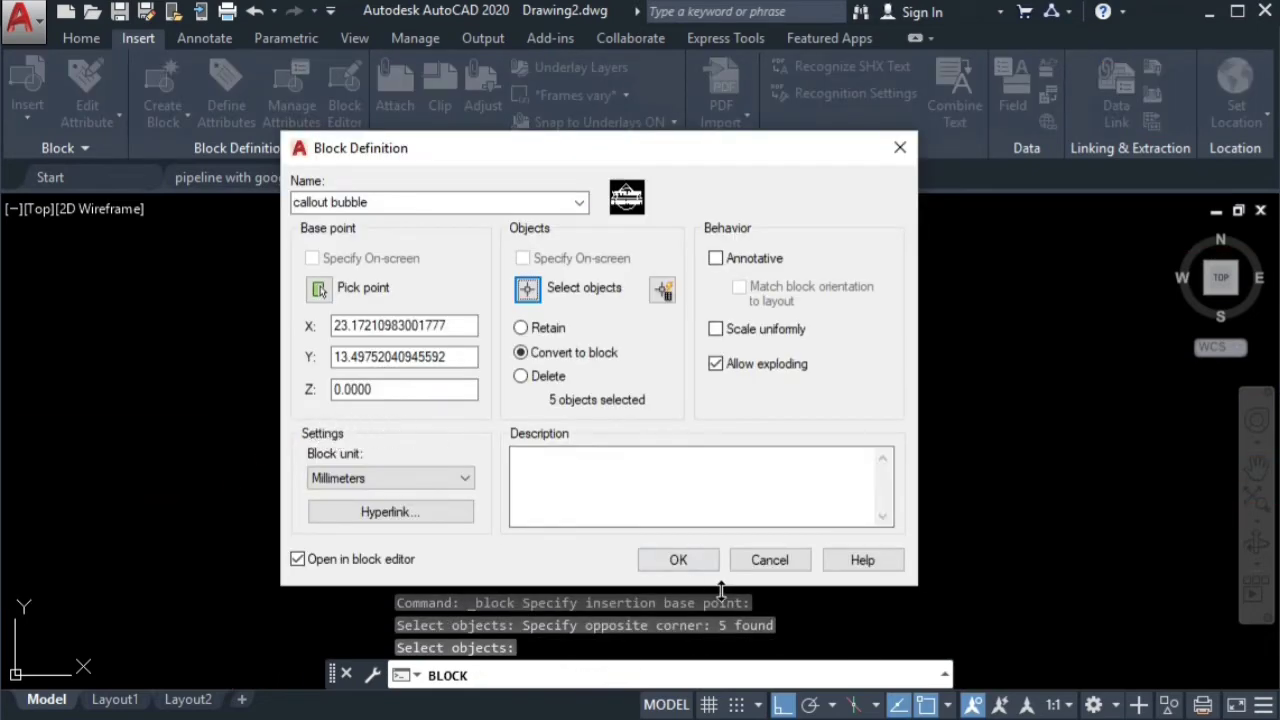
pyautogui.click(682, 580)
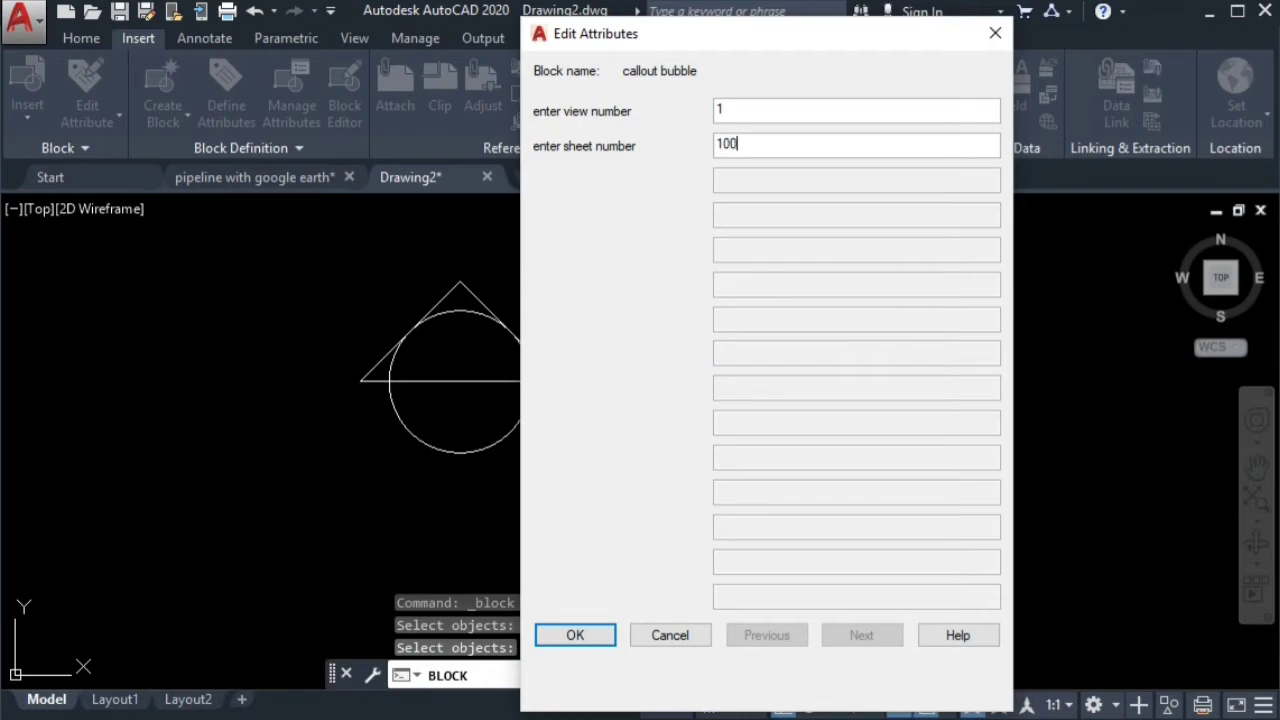
# - Open the callout bubble block in the Block Editor and centre it in view
pyautogui.click(590, 637)
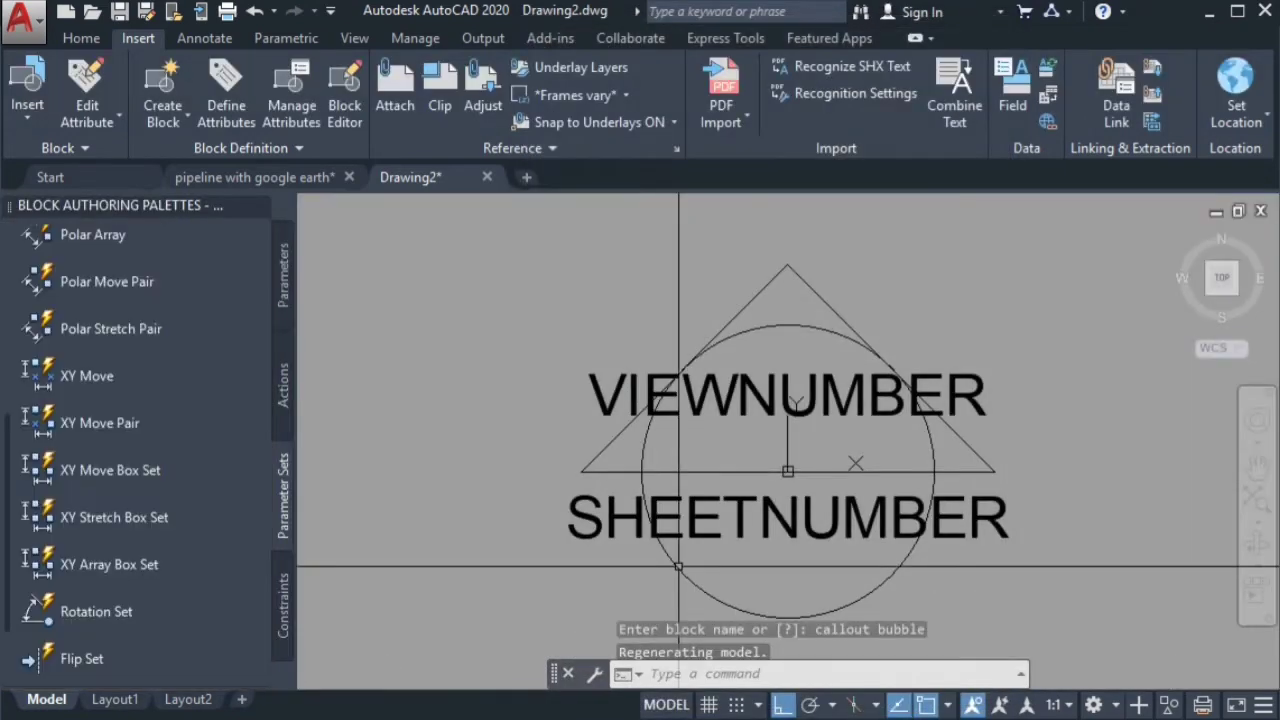
pyautogui.moveTo(936, 303); pyautogui.dragTo(910, 289, button='middle')
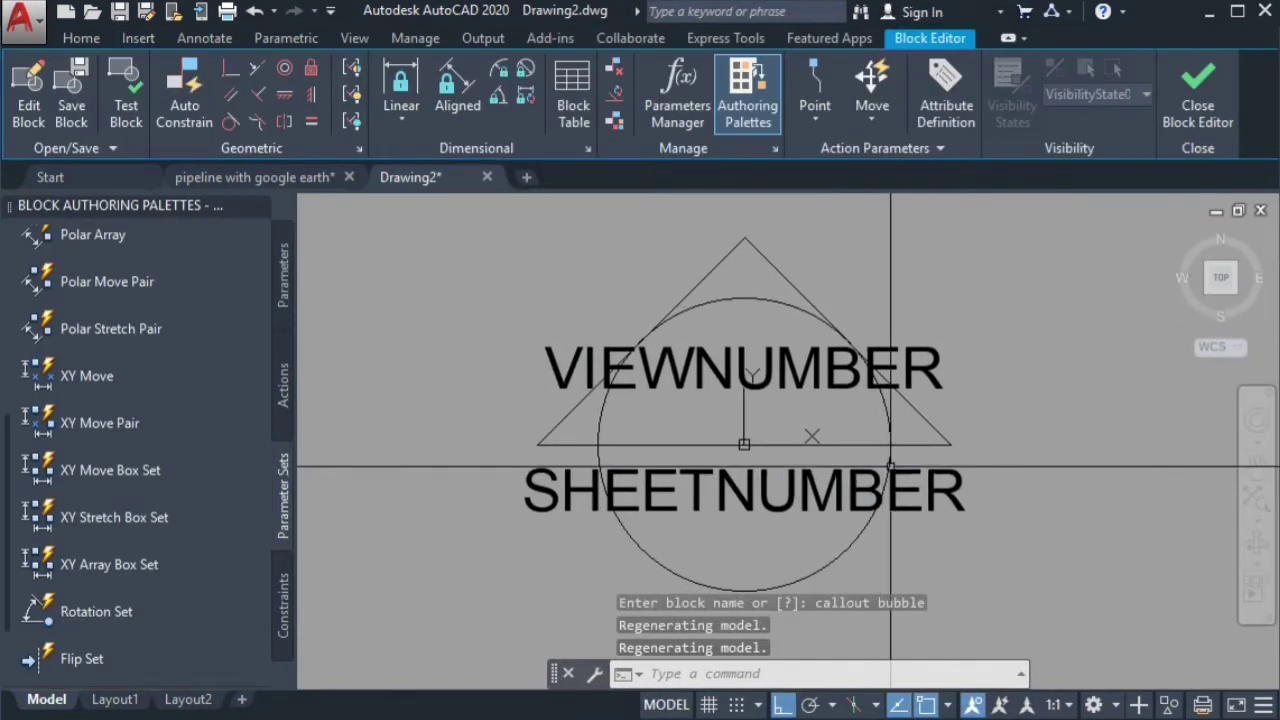
pyautogui.moveTo(894, 443)
pyautogui.mouseDown(button='middle')
pyautogui.moveTo(791, 483)
pyautogui.moveTo(882, 479)
pyautogui.moveTo(886, 443)
pyautogui.mouseUp(button='middle')
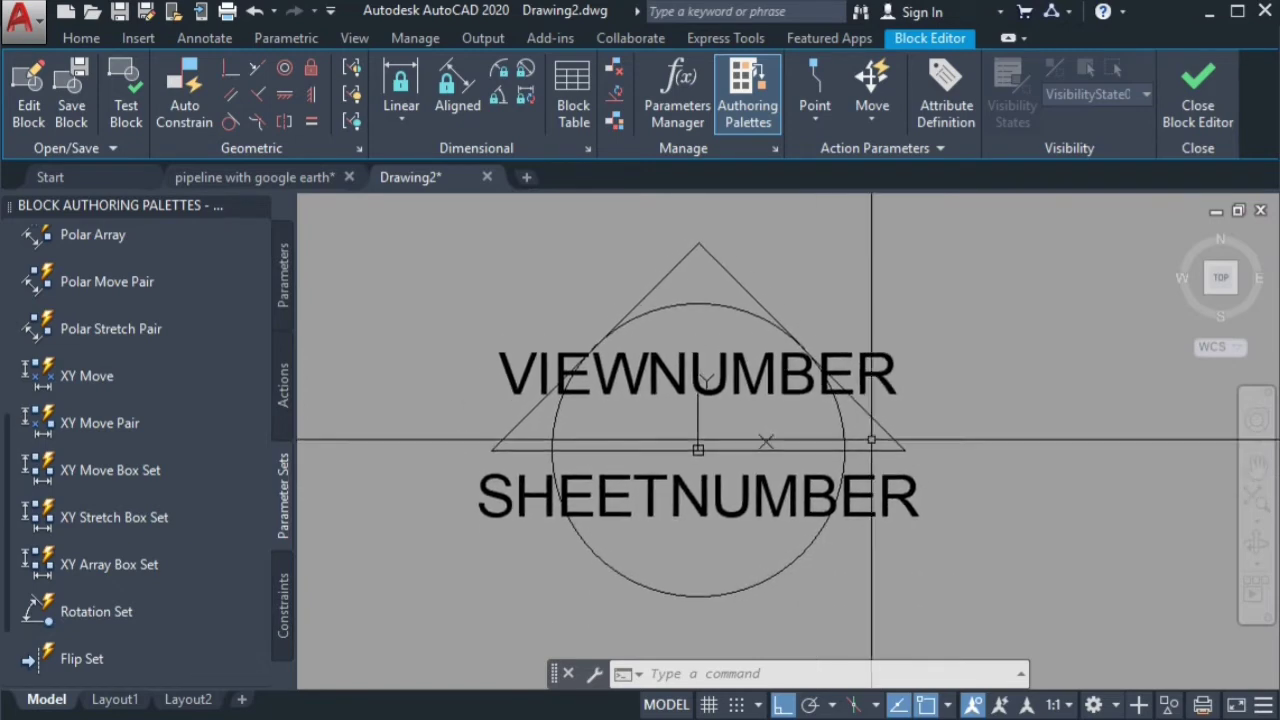
pyautogui.scroll(-2, 910, 405)
pyautogui.scroll(2, 914, 380)
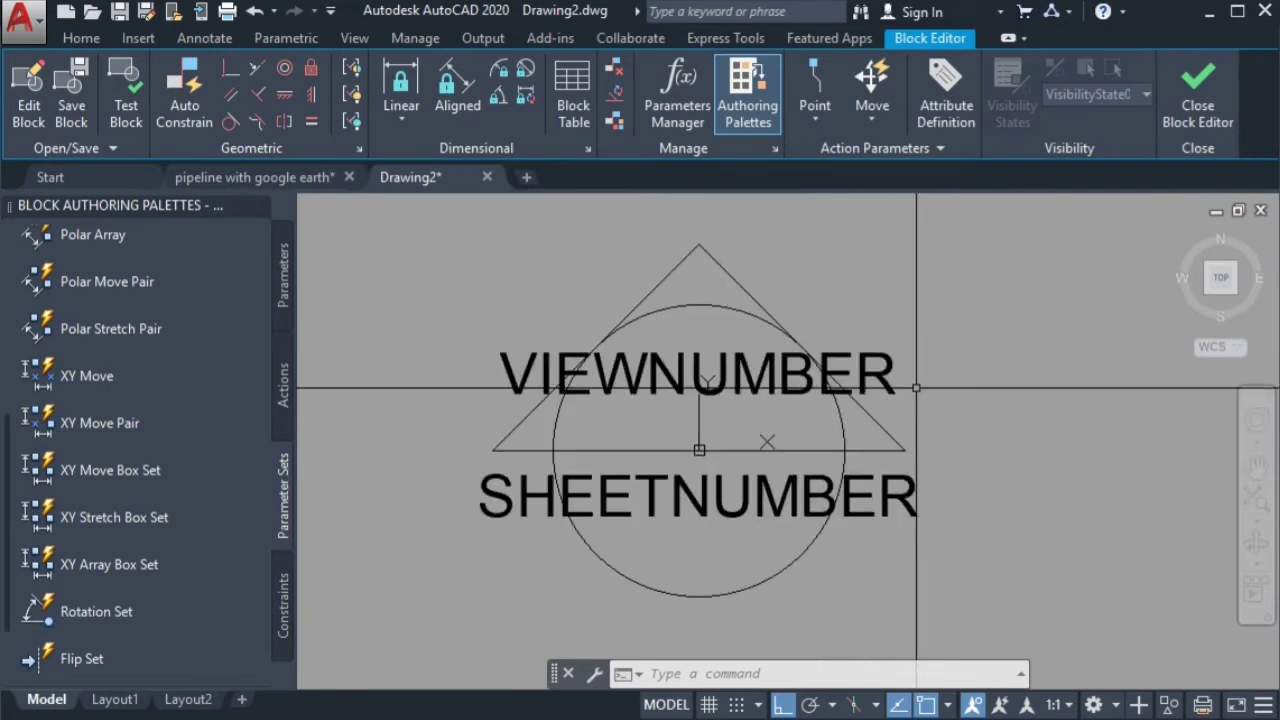
pyautogui.moveTo(934, 371); pyautogui.dragTo(894, 361, button='middle')
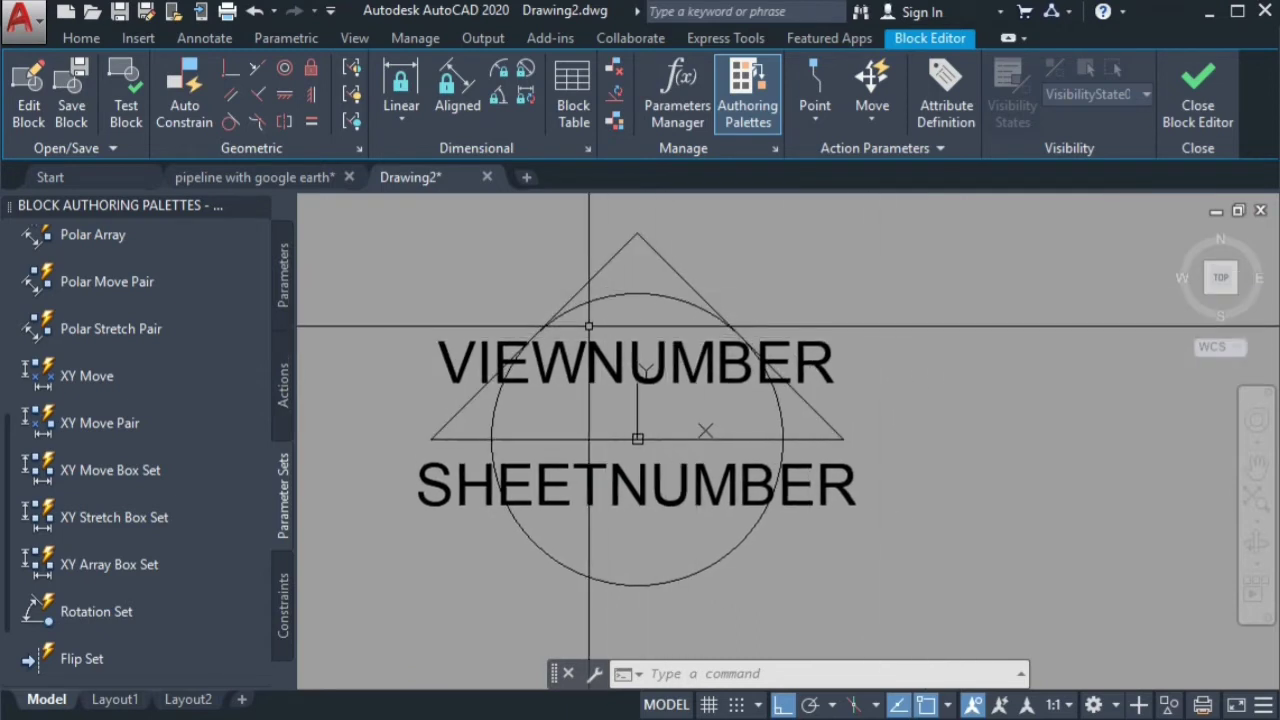
# - Add a flip parameter along the triangle's base and assign the triangle to its flip action
pyautogui.click(67, 660)
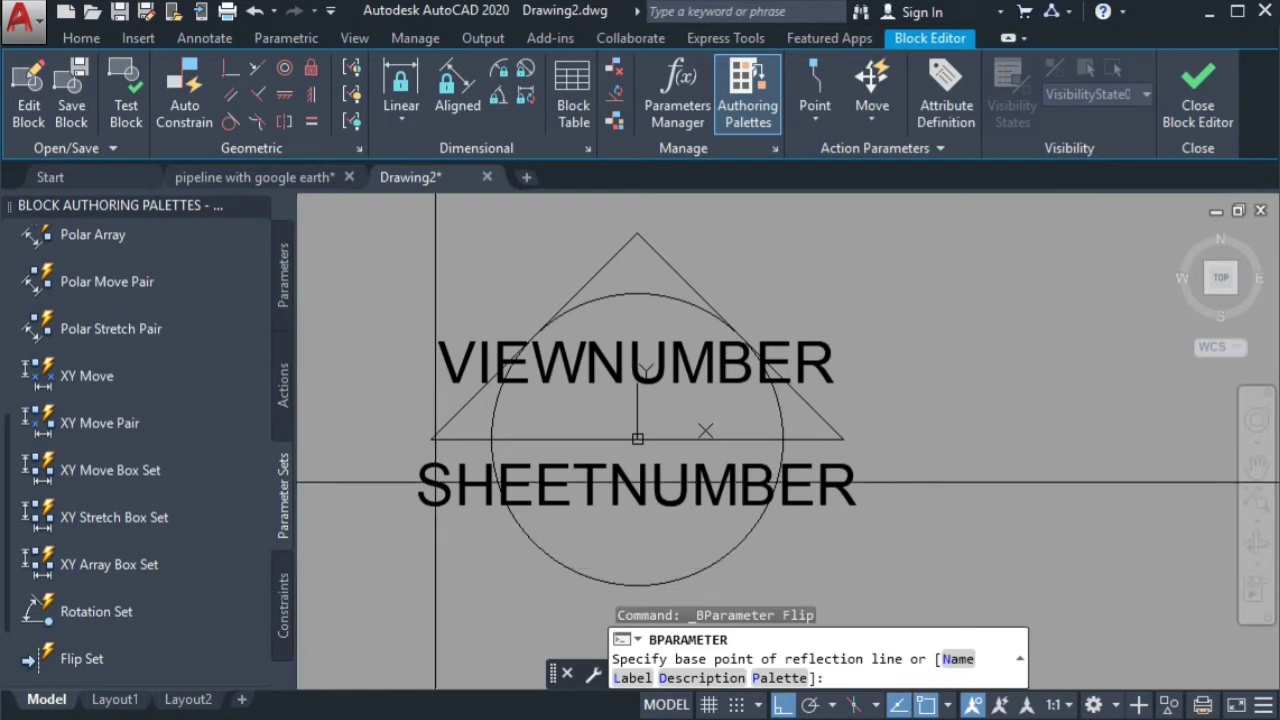
pyautogui.click(430, 440)
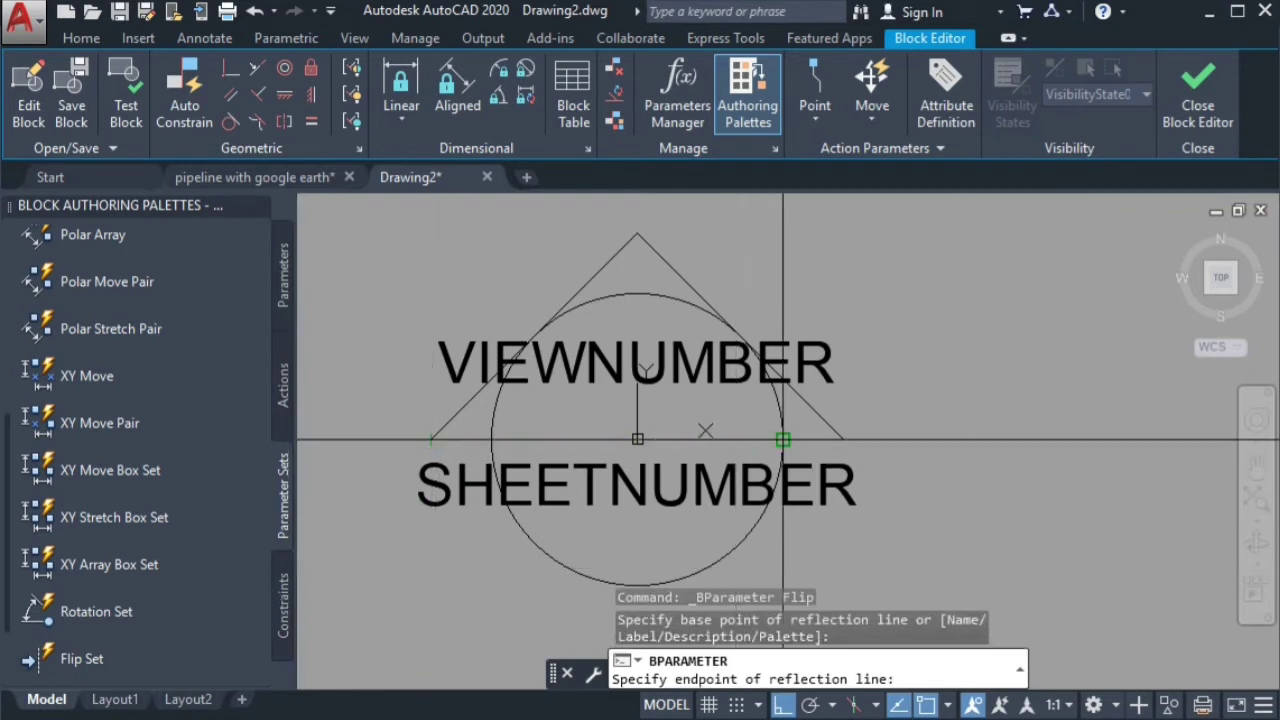
pyautogui.click(843, 440)
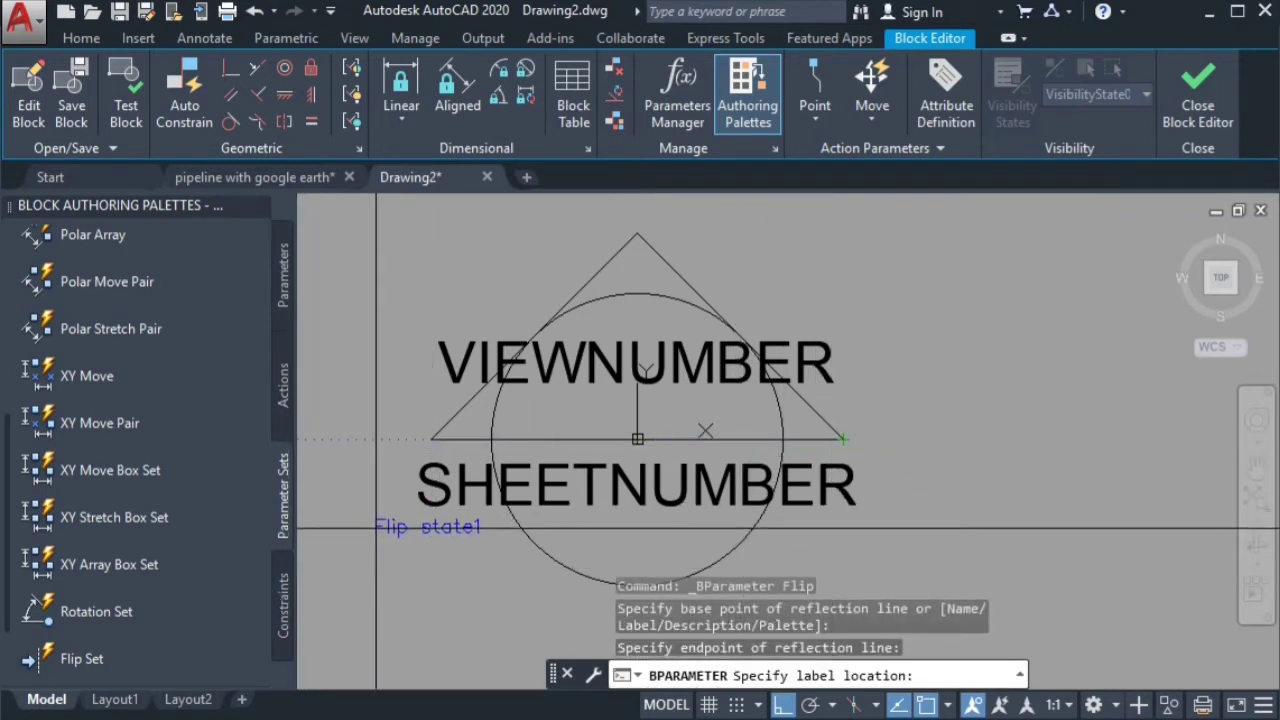
pyautogui.click(380, 525)
pyautogui.moveTo(461, 466); pyautogui.dragTo(535, 458, button='middle')
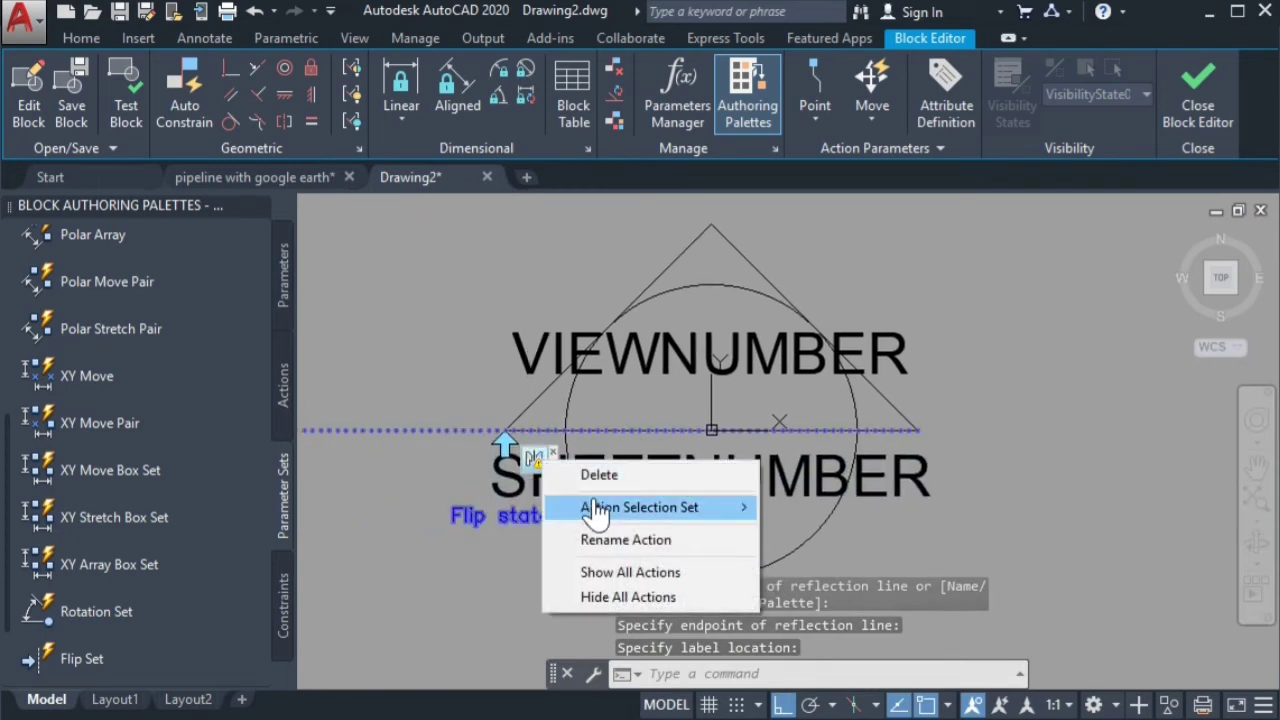
pyautogui.moveTo(640, 507)
pyautogui.click(823, 507)
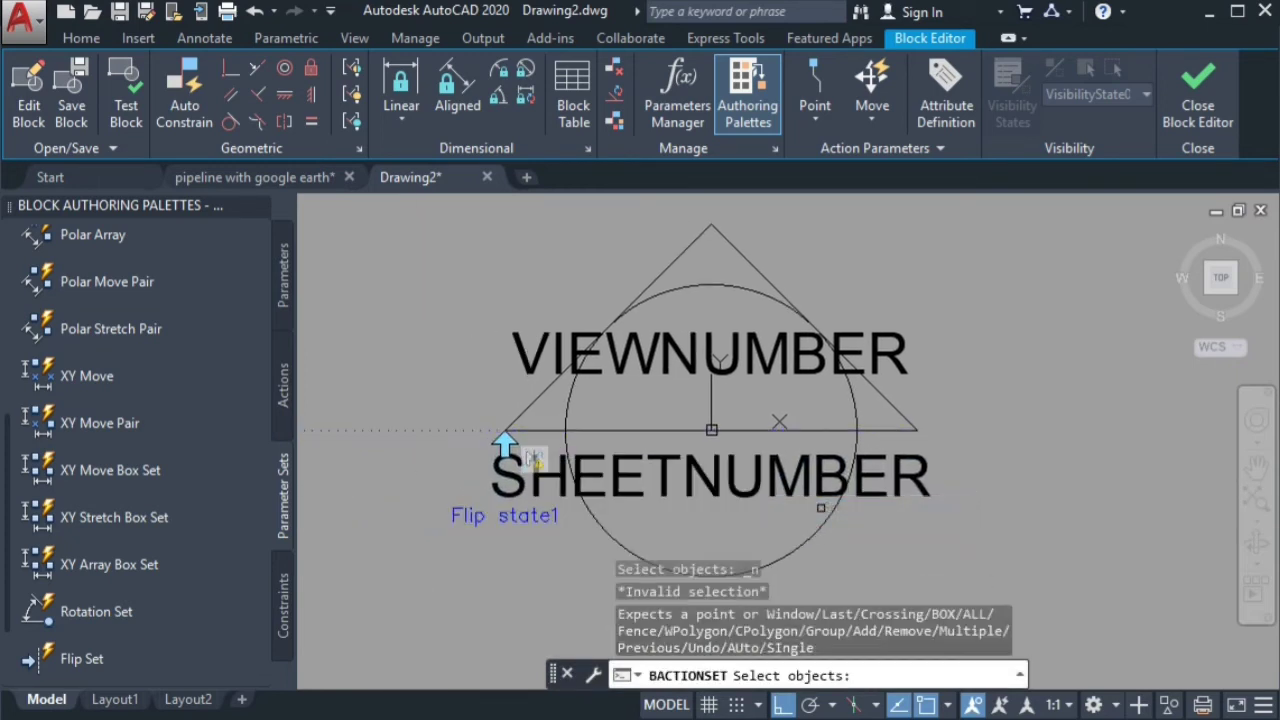
pyautogui.click(752, 214)
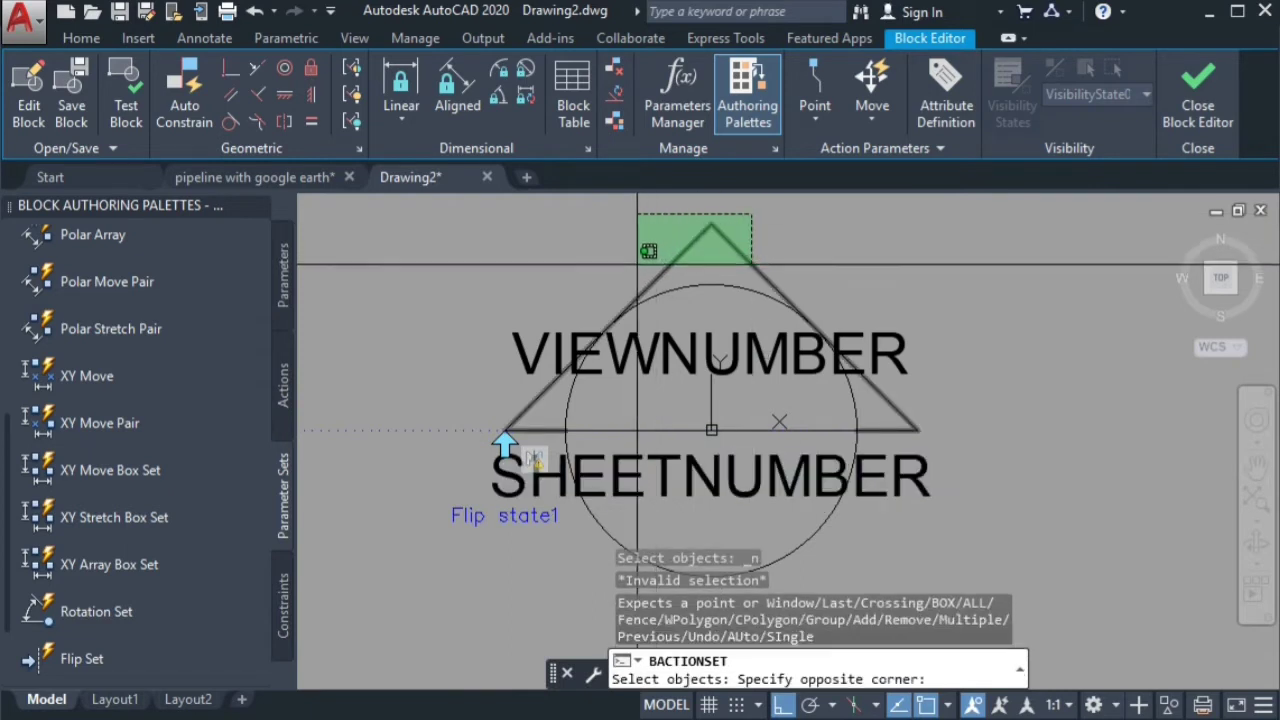
pyautogui.click(575, 262)
pyautogui.click(776, 222)
pyautogui.click(717, 245)
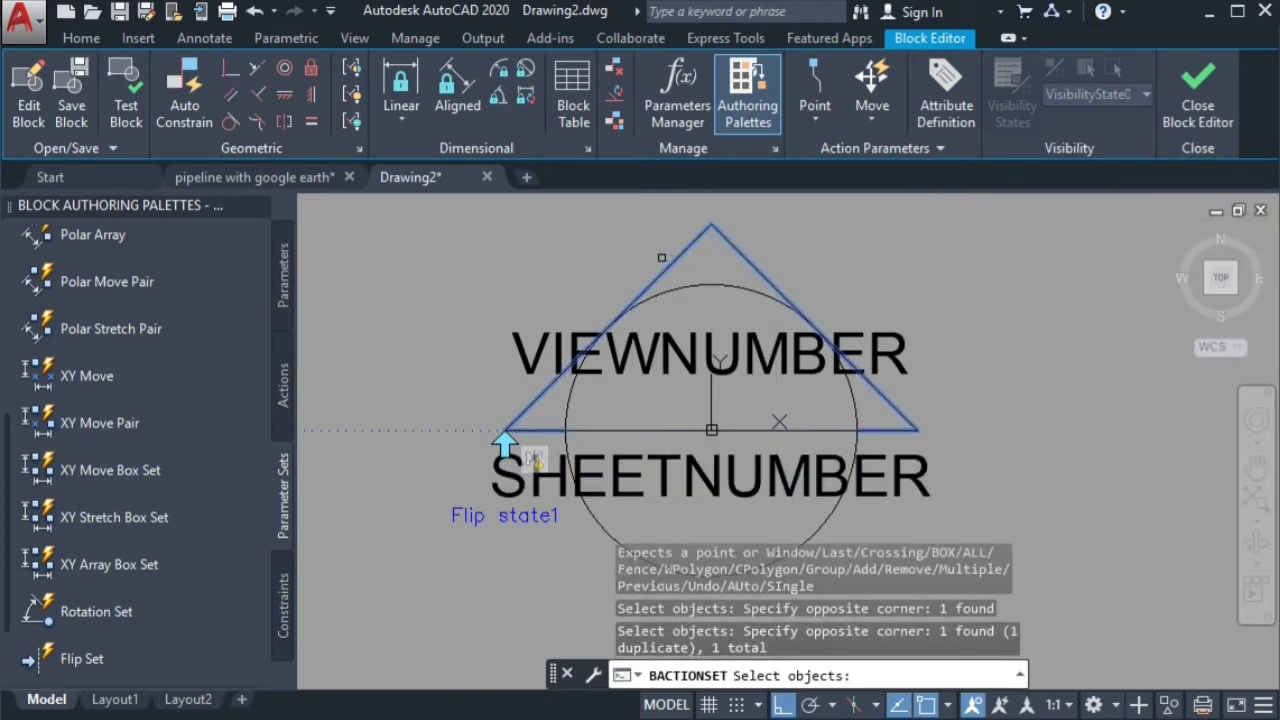
pyautogui.press('Return')
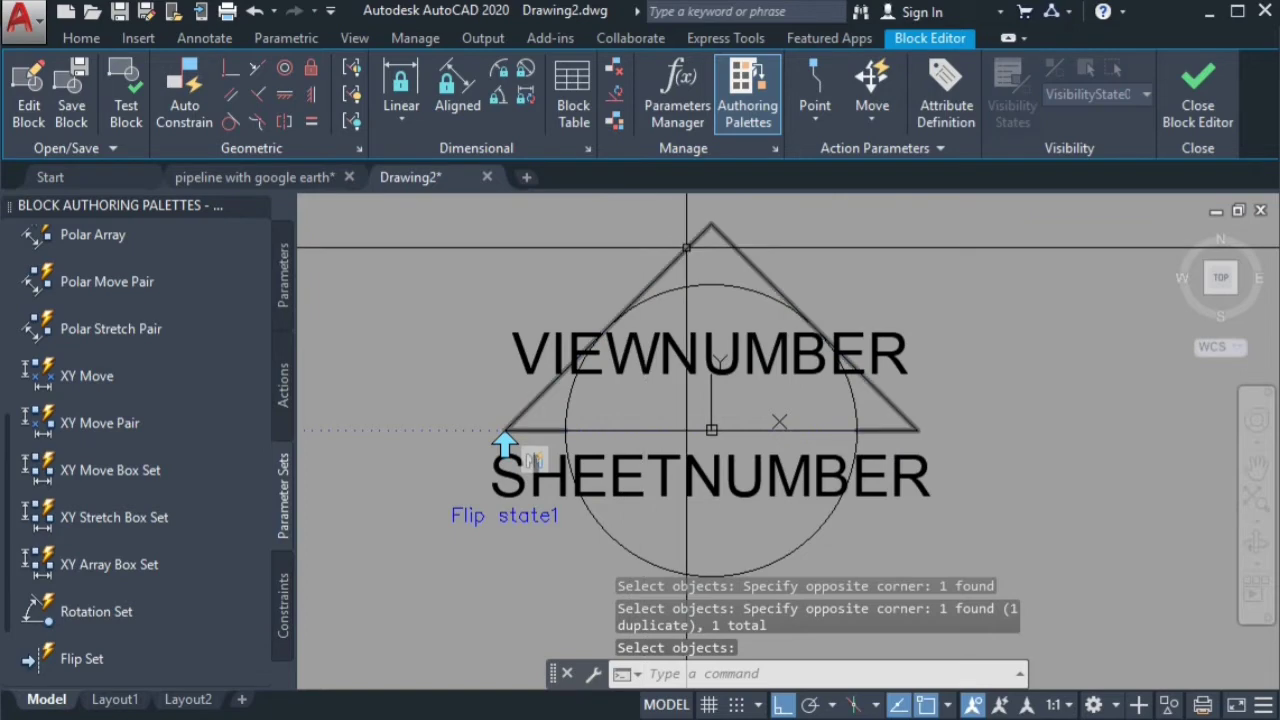
pyautogui.click(126, 95)
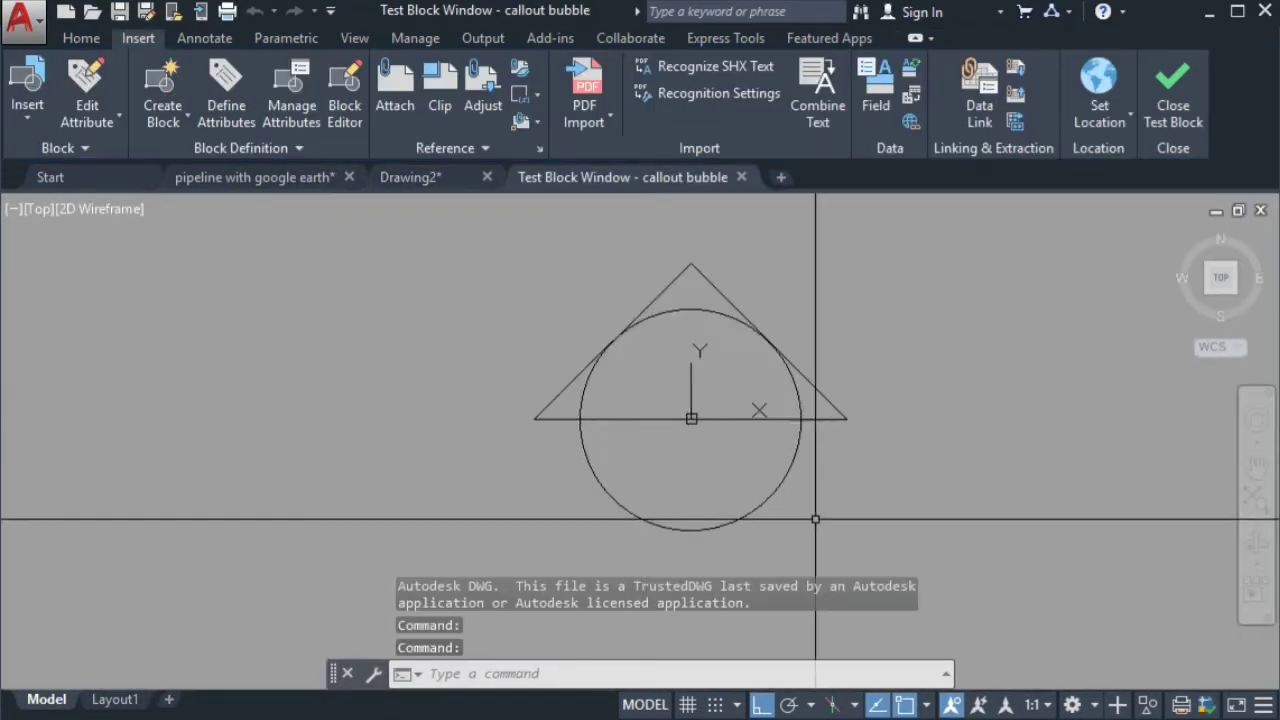
# - Flip the test block's triangle below and back above its base, then close the test window
pyautogui.click(521, 369)
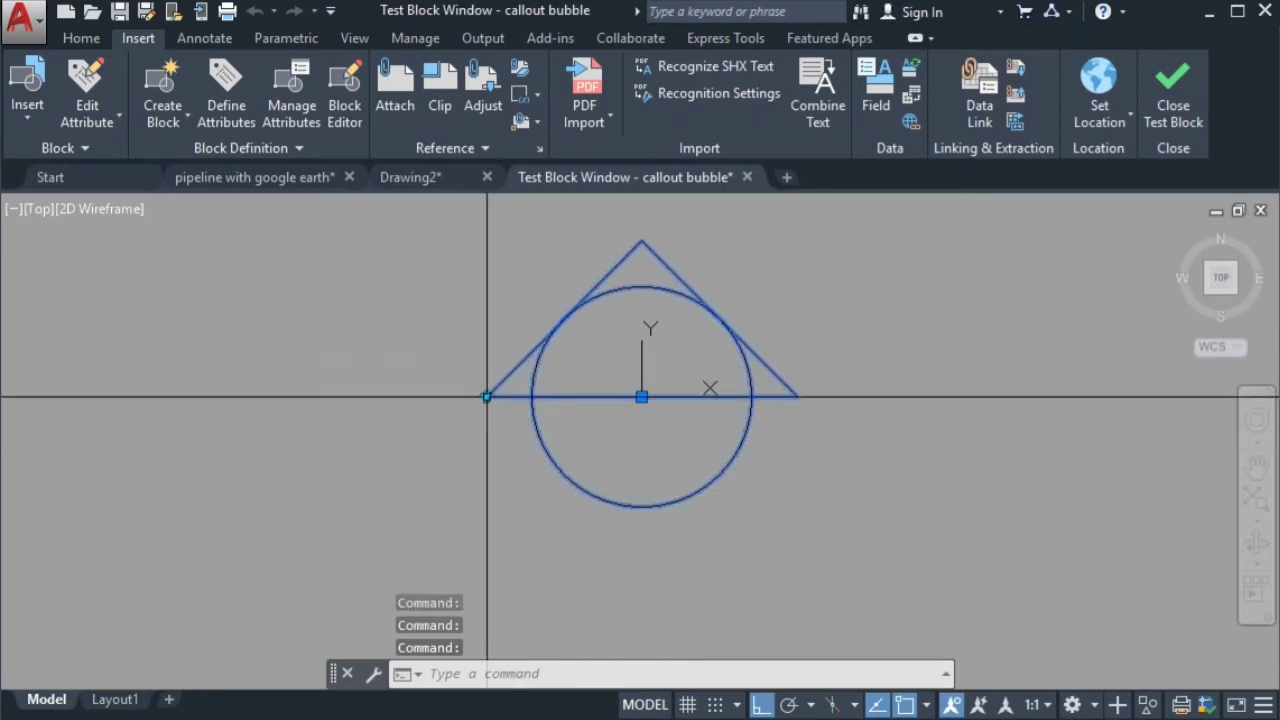
pyautogui.click(487, 397)
pyautogui.click(487, 397)
pyautogui.click(485, 398)
pyautogui.click(483, 400)
pyautogui.click(484, 399)
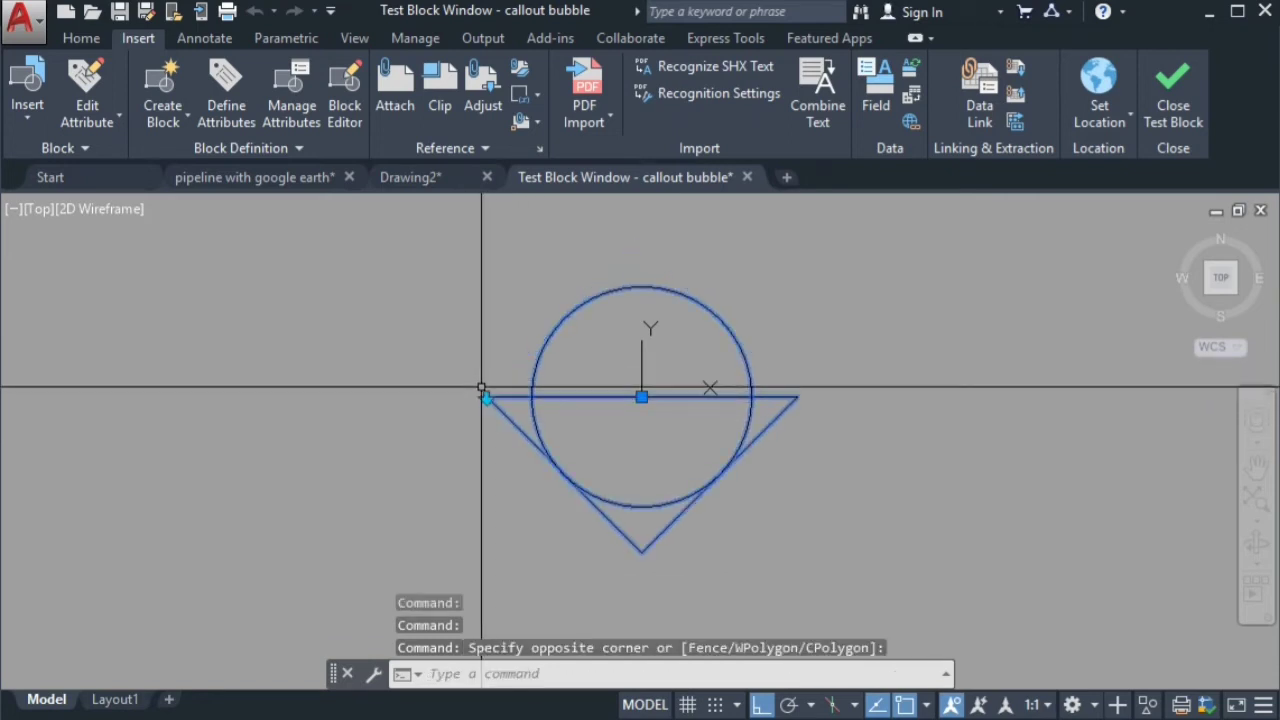
pyautogui.click(486, 397)
pyautogui.press('Escape')
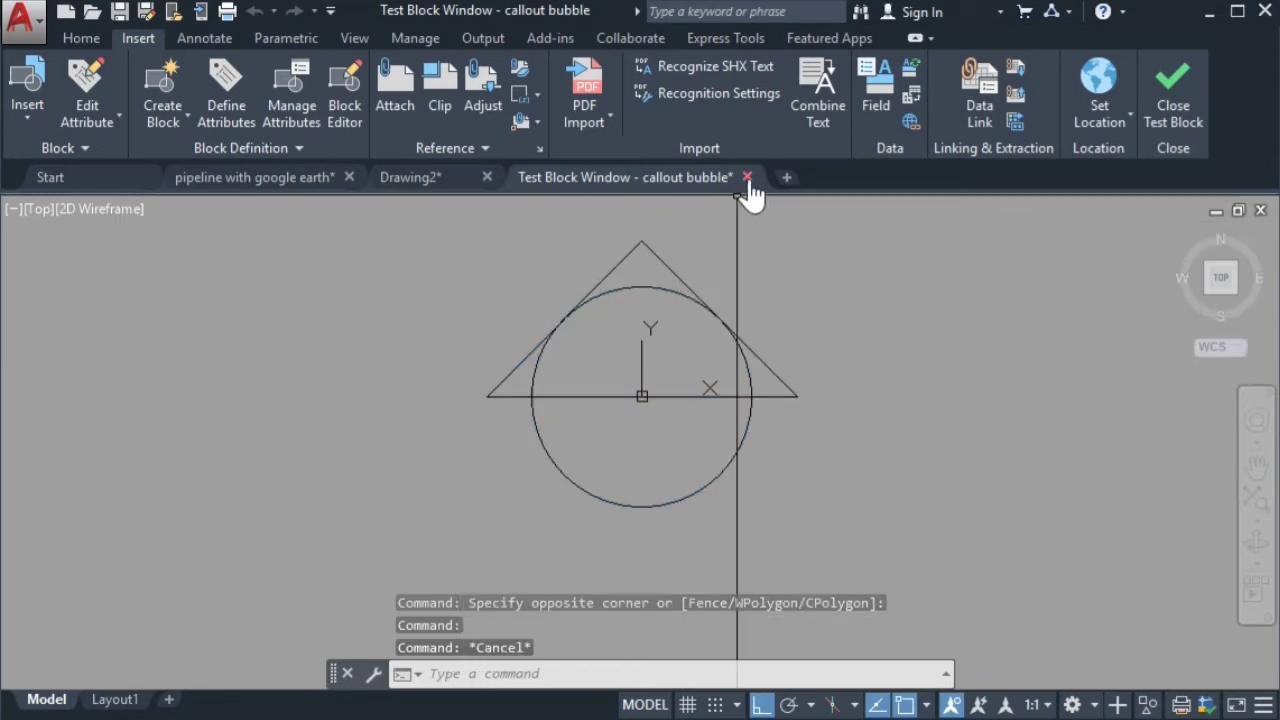
pyautogui.click(747, 177)
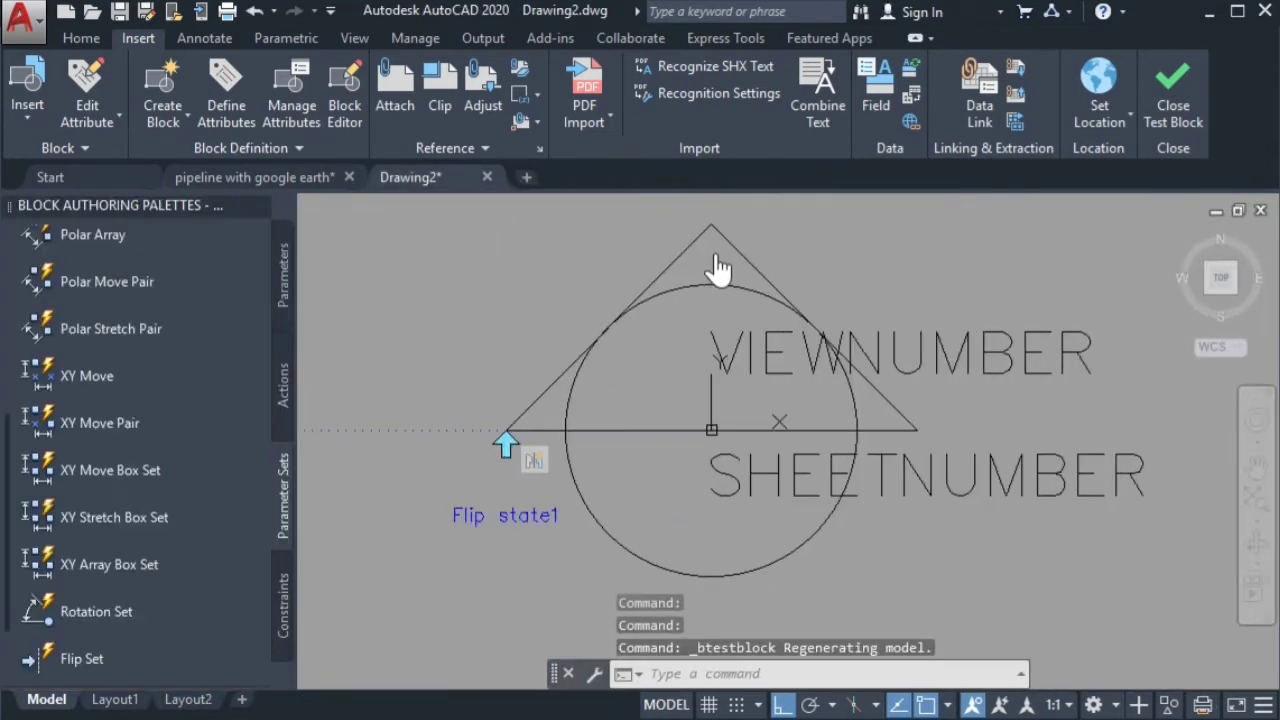
# - Add a rotation parameter at the block's base point with a 360 default angle
pyautogui.moveTo(840, 248); pyautogui.dragTo(776, 261, button='middle')
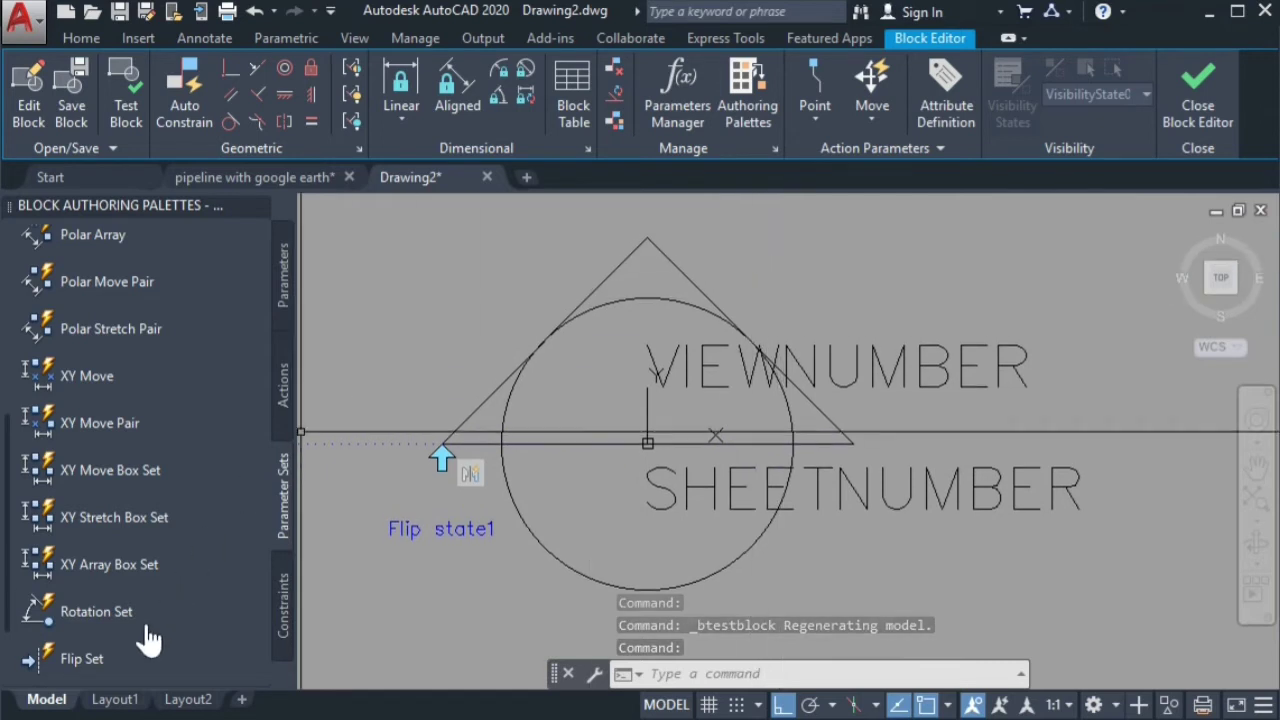
pyautogui.click(88, 613)
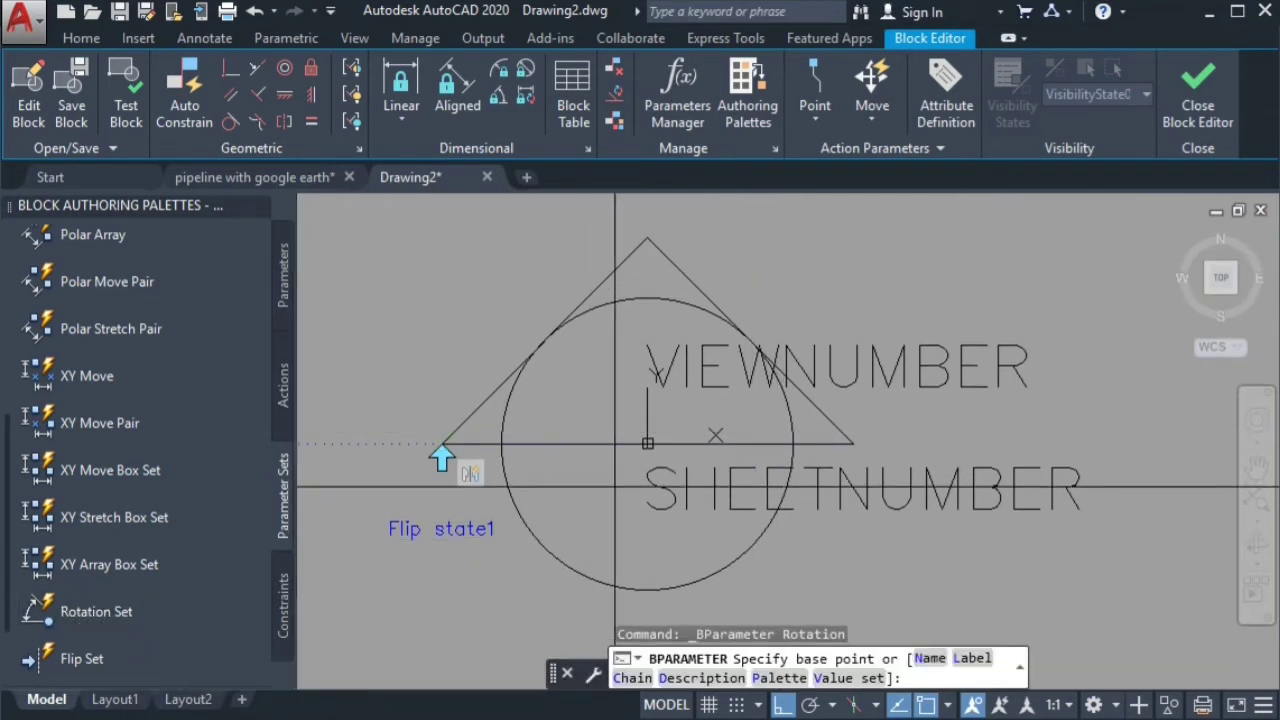
pyautogui.scroll(5, 647, 444)
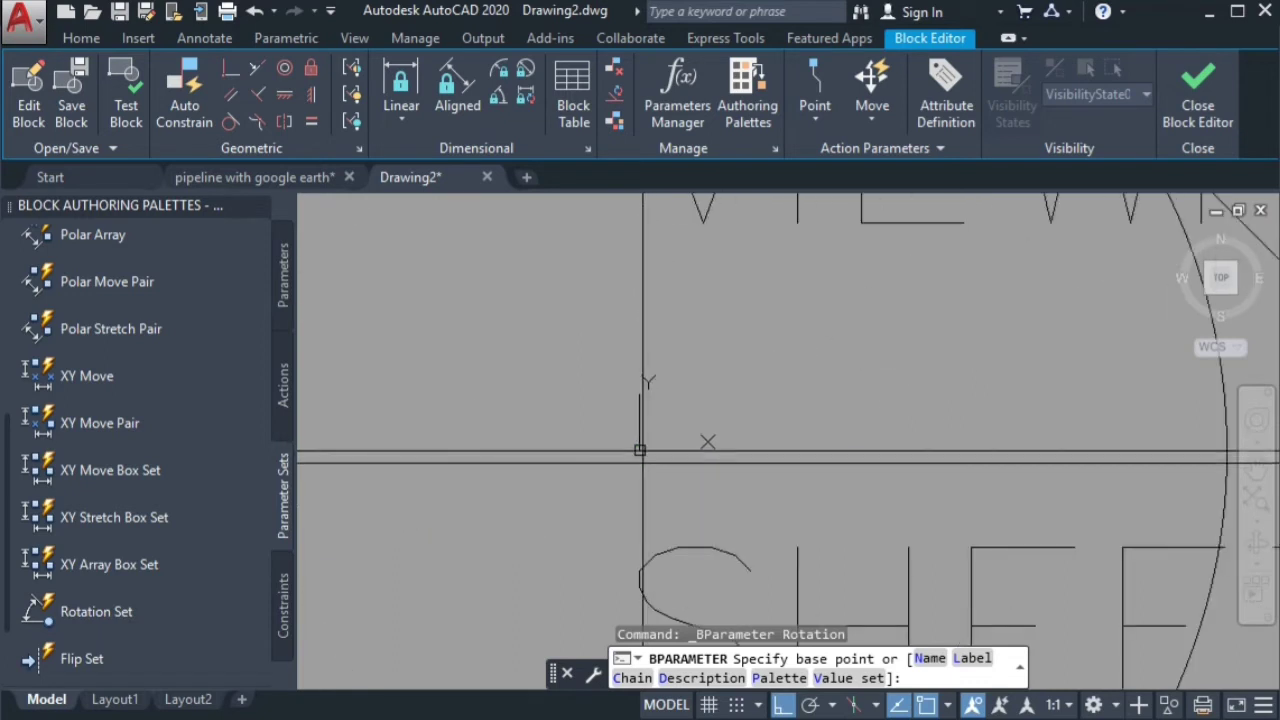
pyautogui.scroll(-5, 640, 452)
pyautogui.click(638, 449)
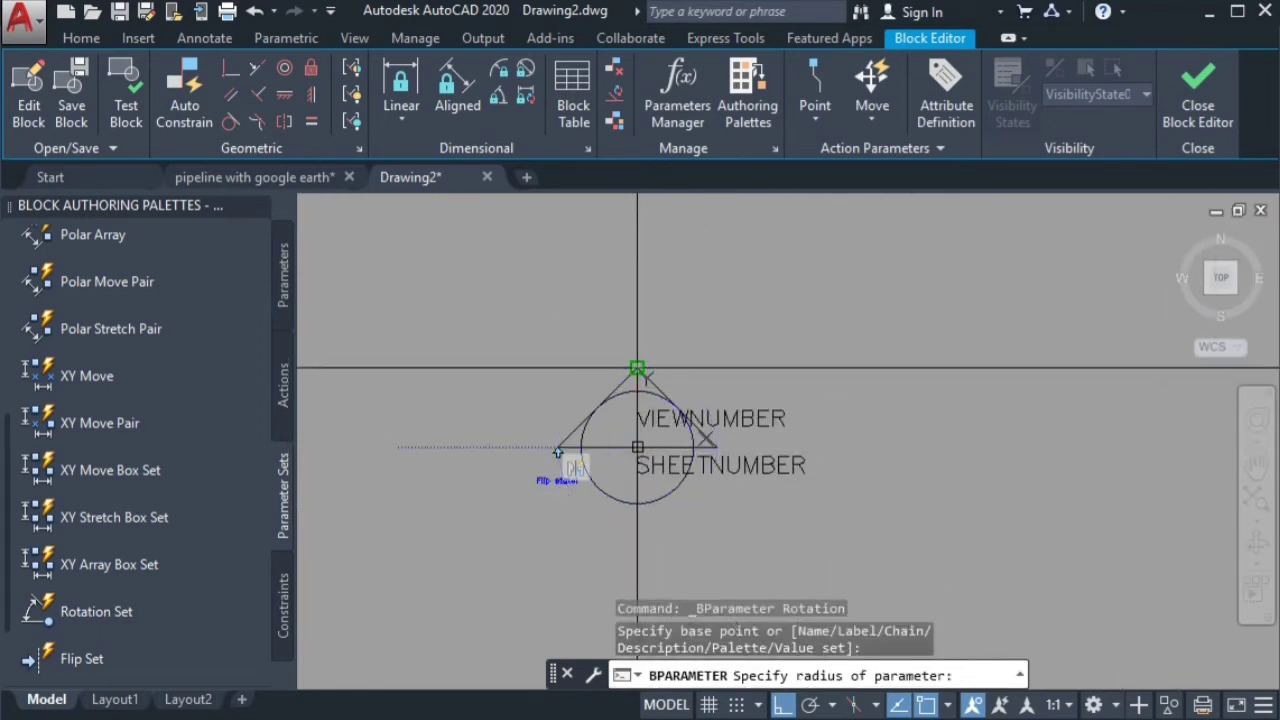
pyautogui.click(557, 452)
pyautogui.scroll(2, 620, 367)
pyautogui.scroll(-2, 580, 380)
pyautogui.write('360')
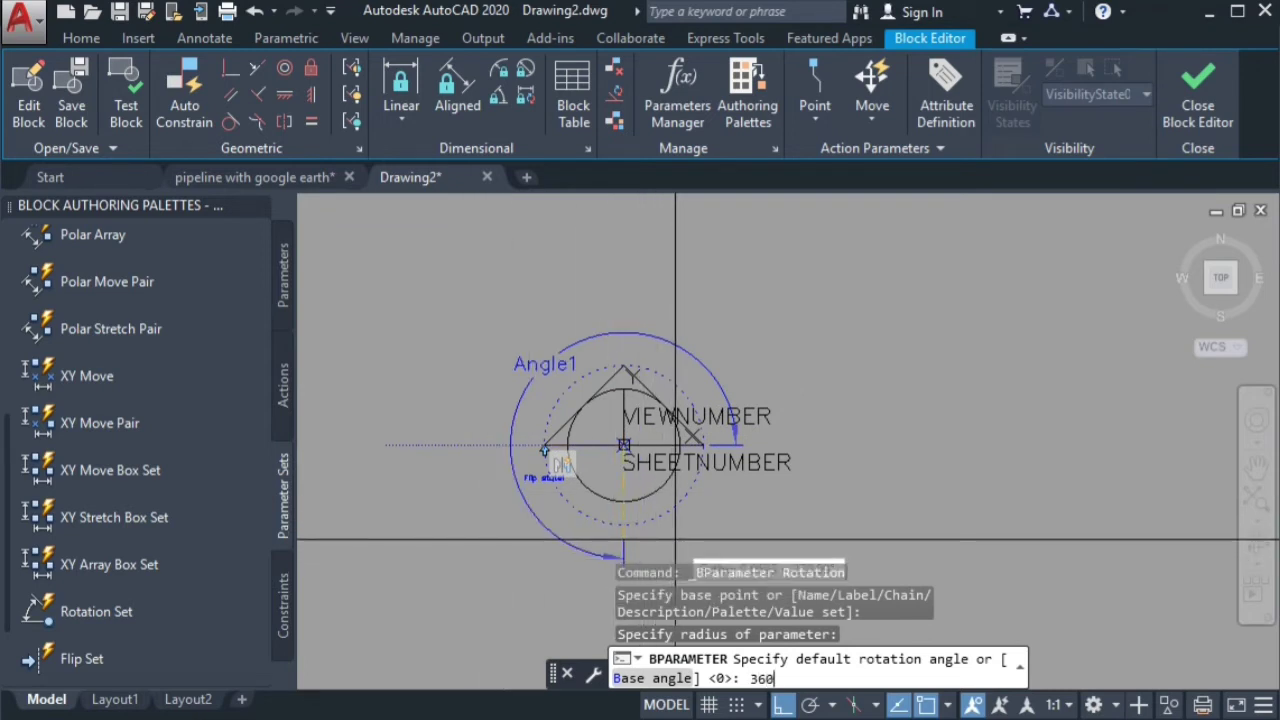
pyautogui.press('Return')
pyautogui.scroll(4, 628, 482)
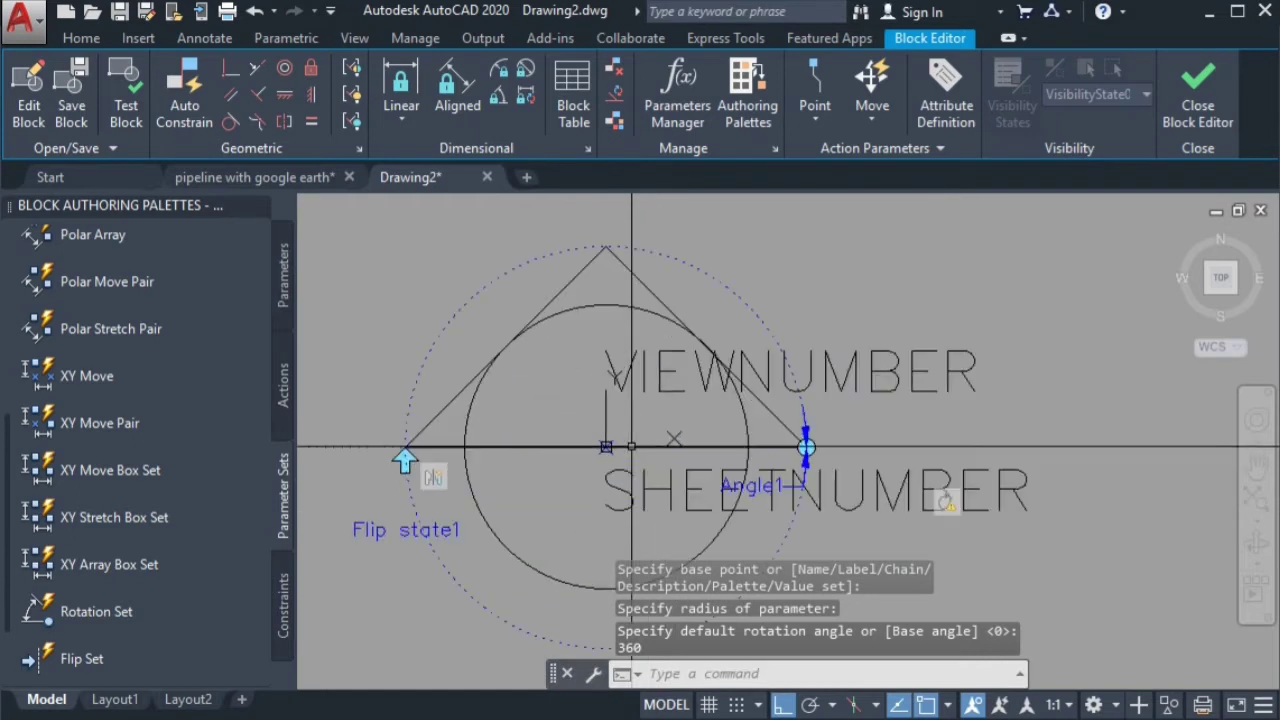
pyautogui.moveTo(632, 447); pyautogui.dragTo(643, 387, button='middle')
pyautogui.scroll(-2, 643, 387)
pyautogui.click(754, 340)
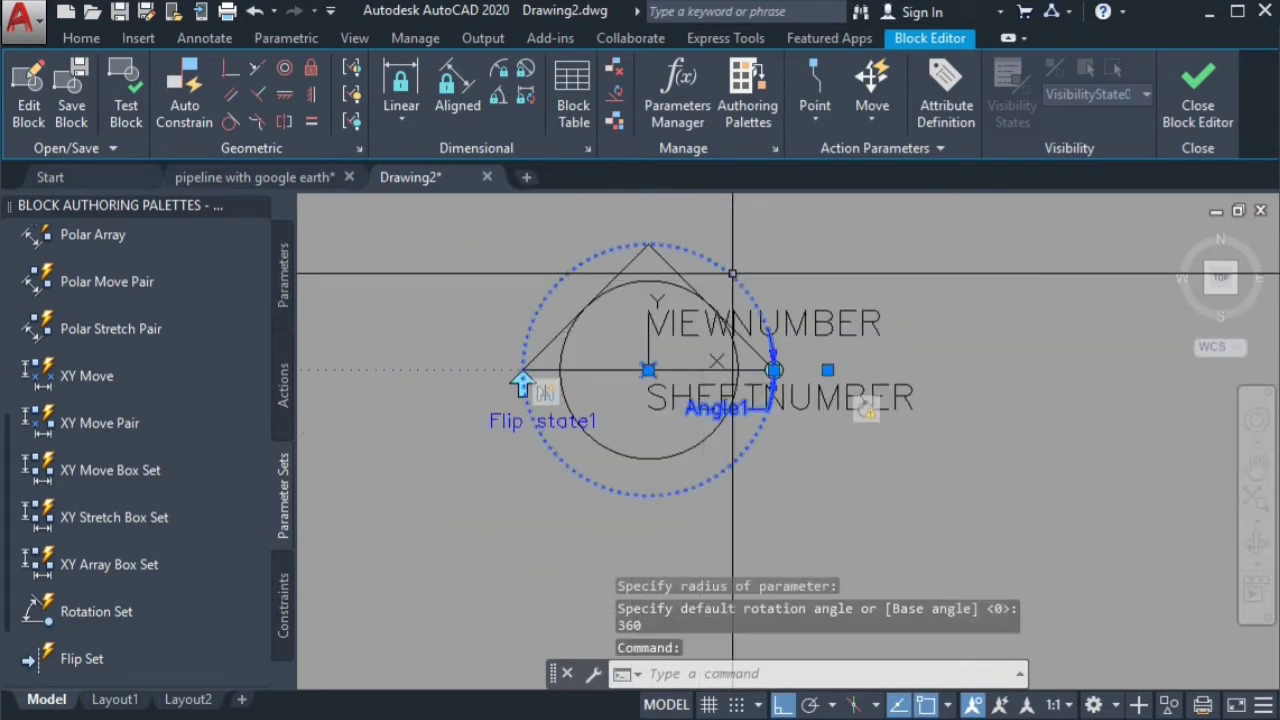
pyautogui.press('Escape')
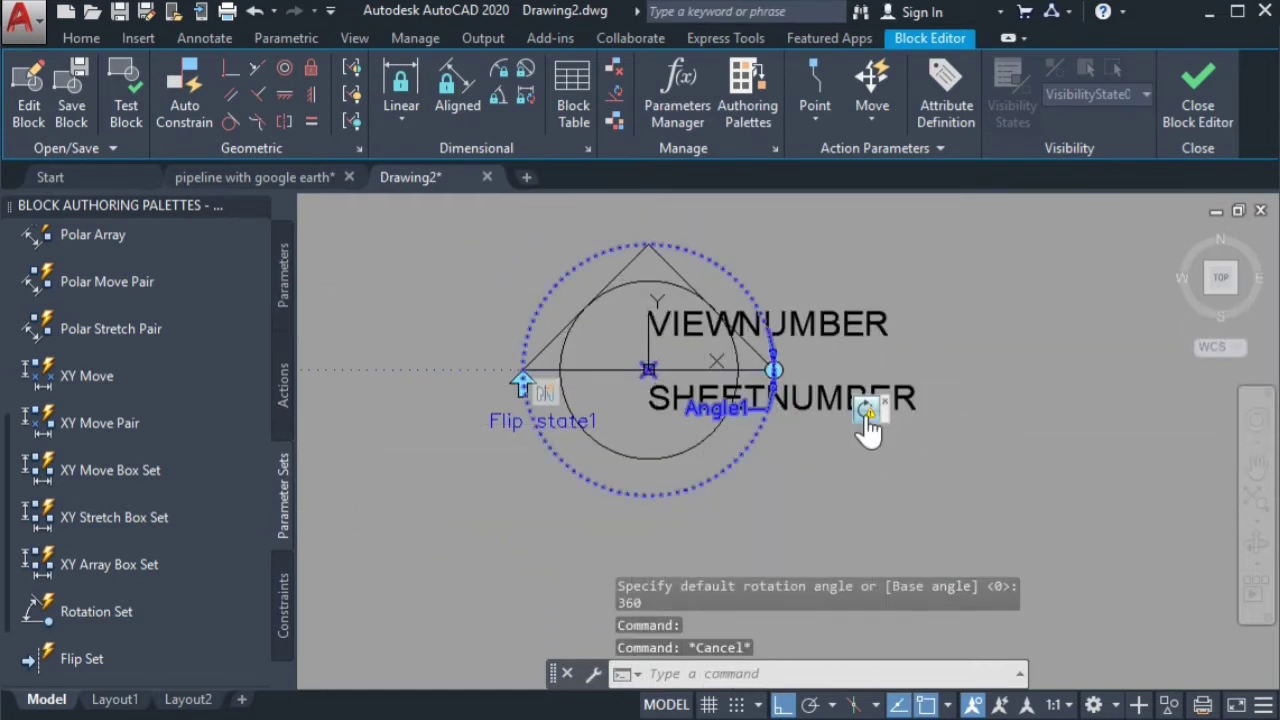
# - Add the triangle and the dotted flip line to the rotate action's selection set
pyautogui.rightClick(867, 413)
pyautogui.moveTo(963, 462)
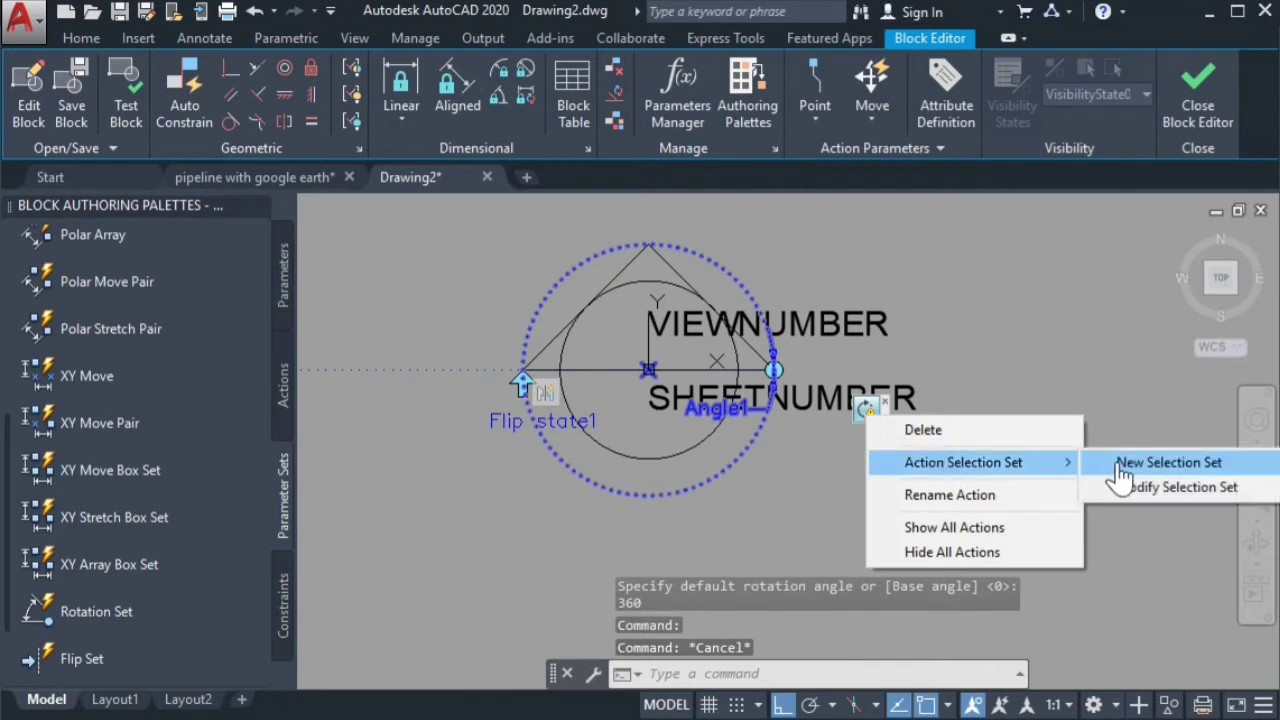
pyautogui.click(1127, 470)
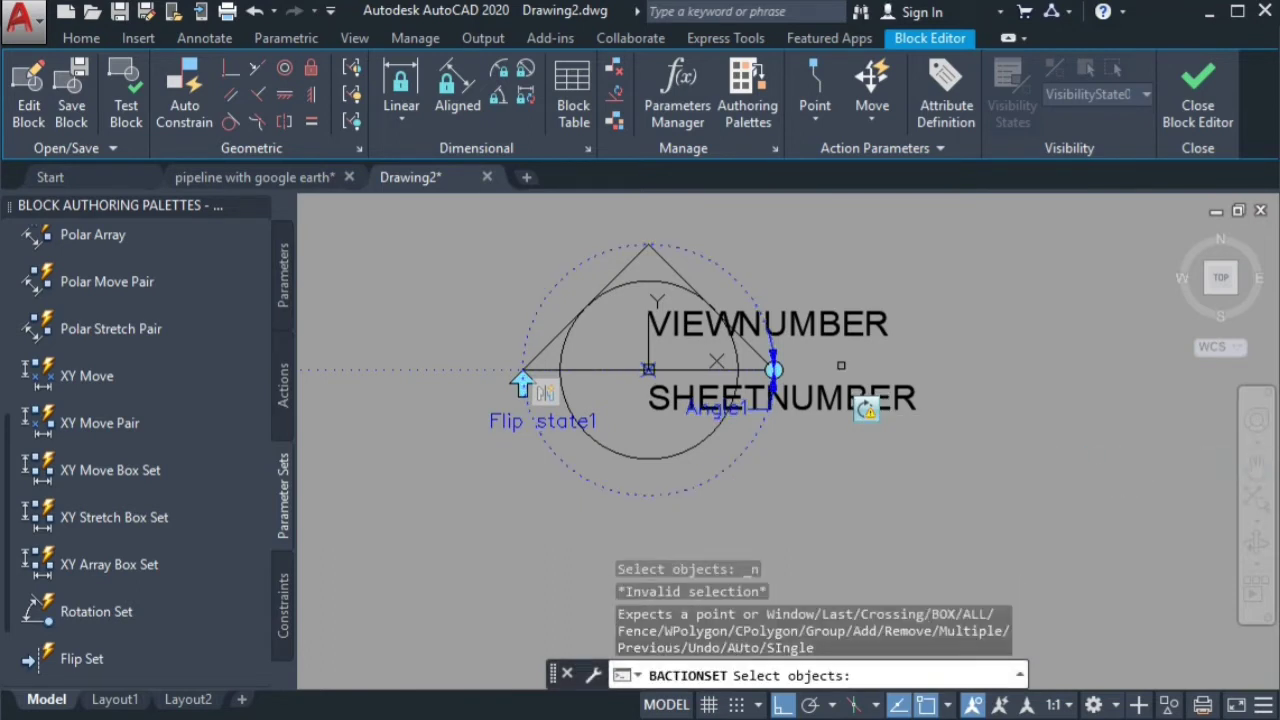
pyautogui.scroll(2, 617, 271)
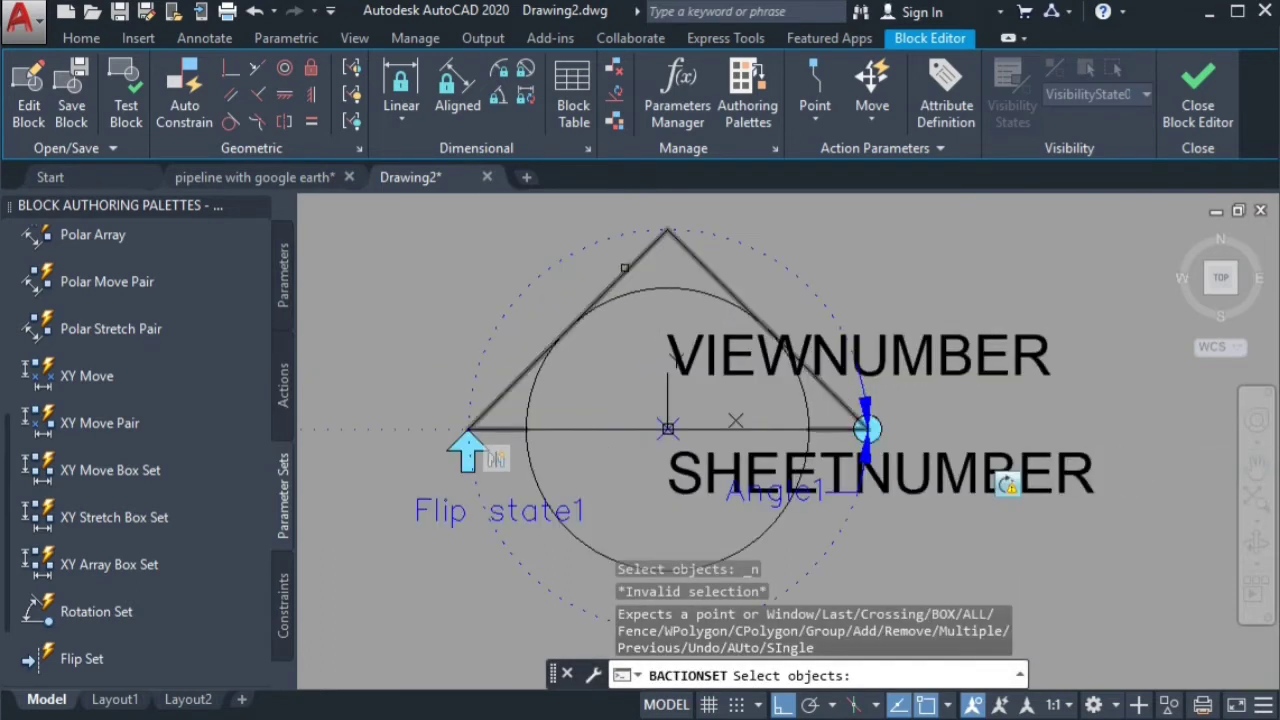
pyautogui.click(709, 231)
pyautogui.click(700, 238)
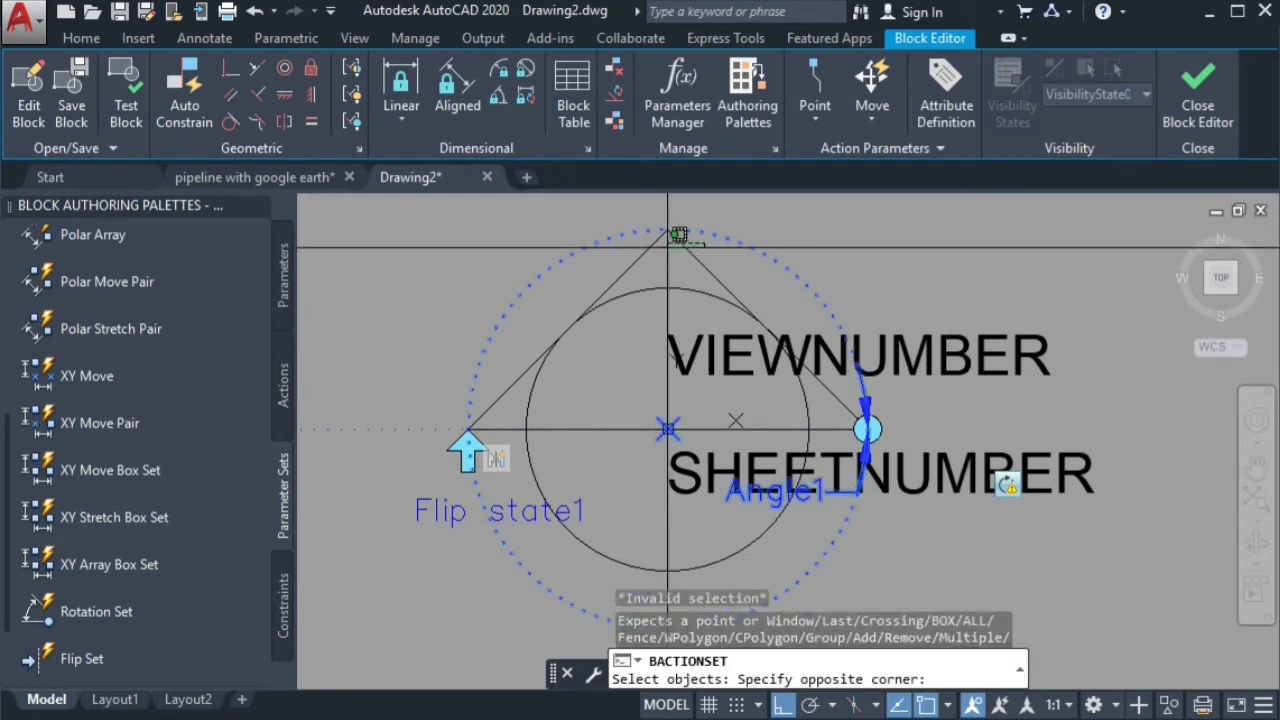
pyautogui.click(481, 408)
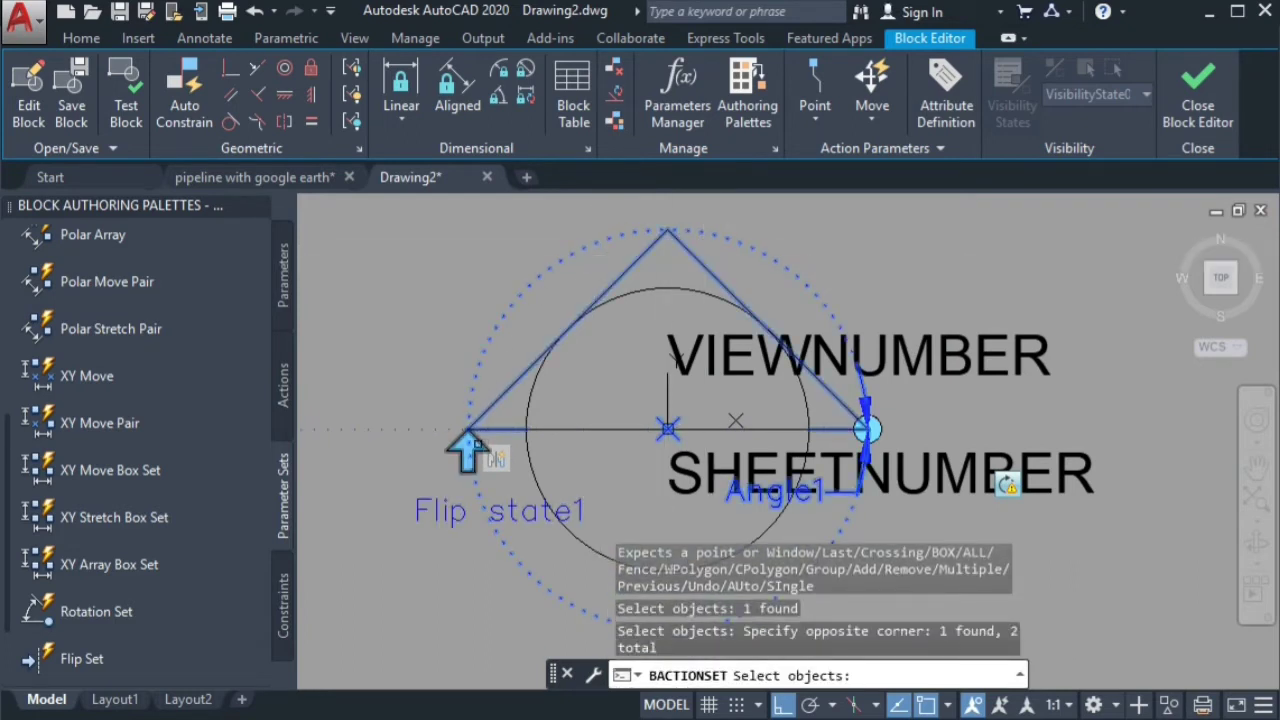
pyautogui.click(496, 459)
pyautogui.click(420, 407)
pyautogui.click(373, 486)
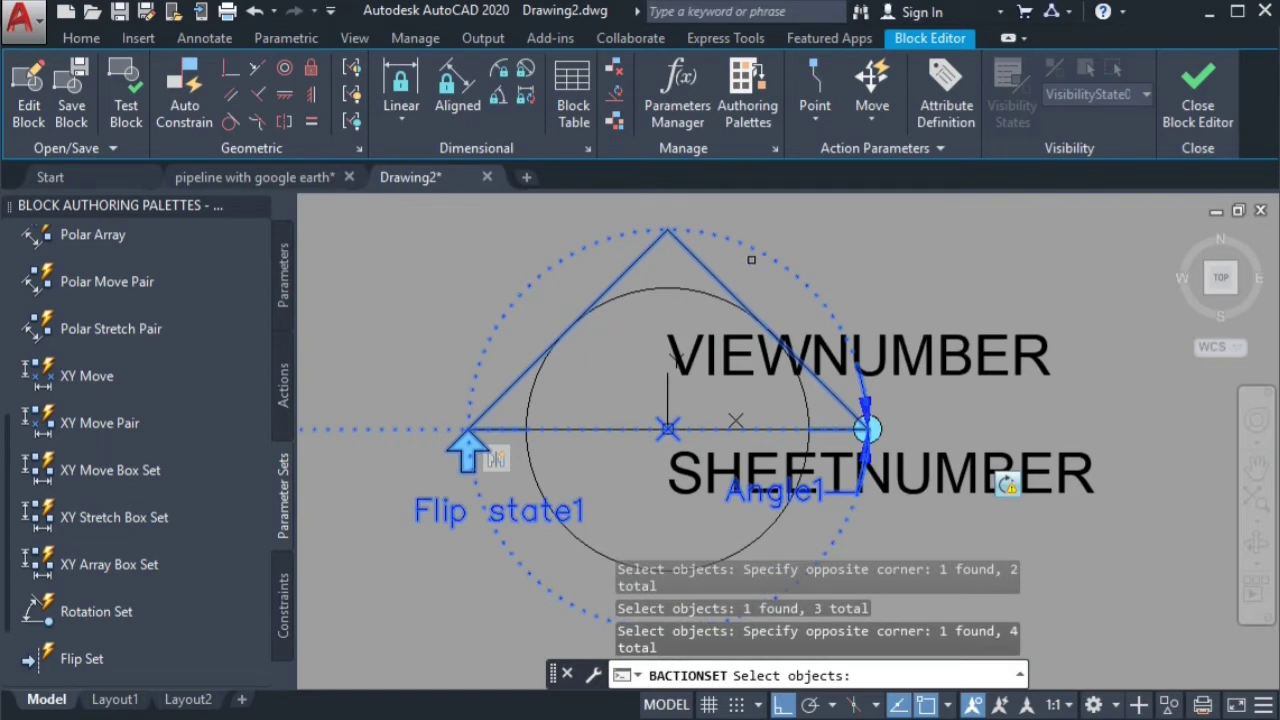
pyautogui.press('Return')
pyautogui.scroll(-3, 697, 289)
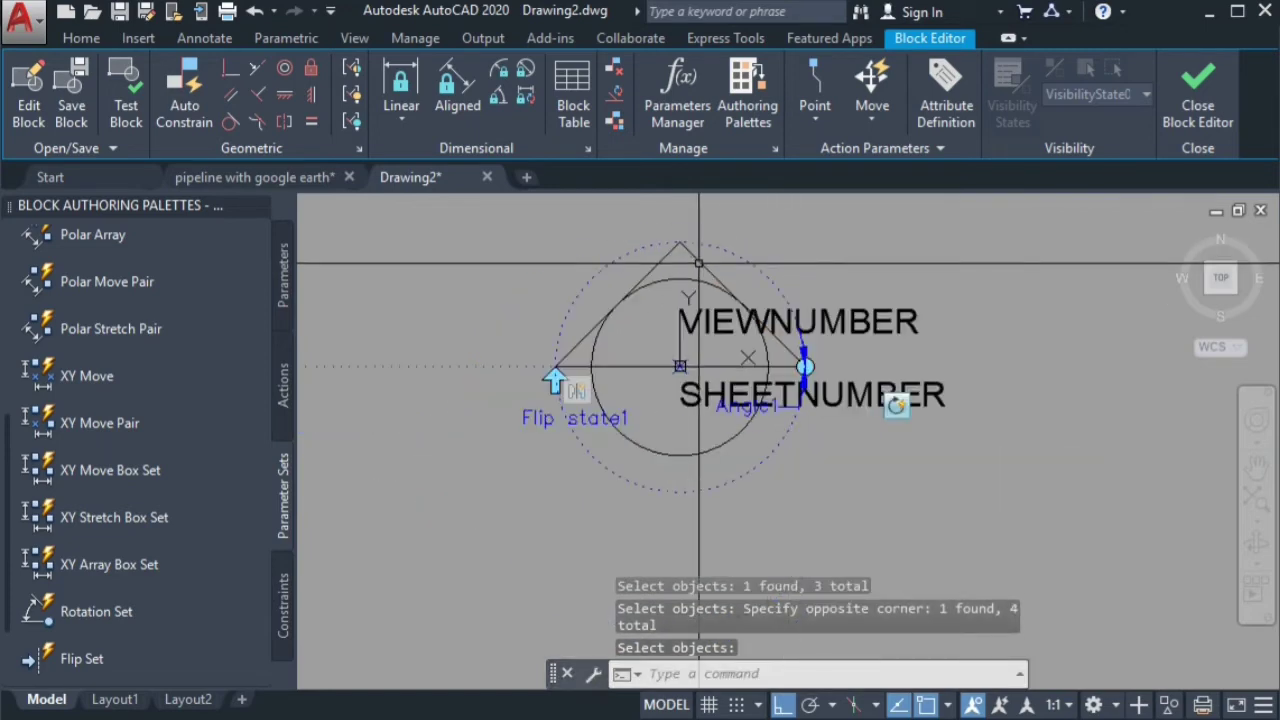
# - Open the callout bubble in a test window and rotate it a quarter turn, then upright again
pyautogui.click(127, 92)
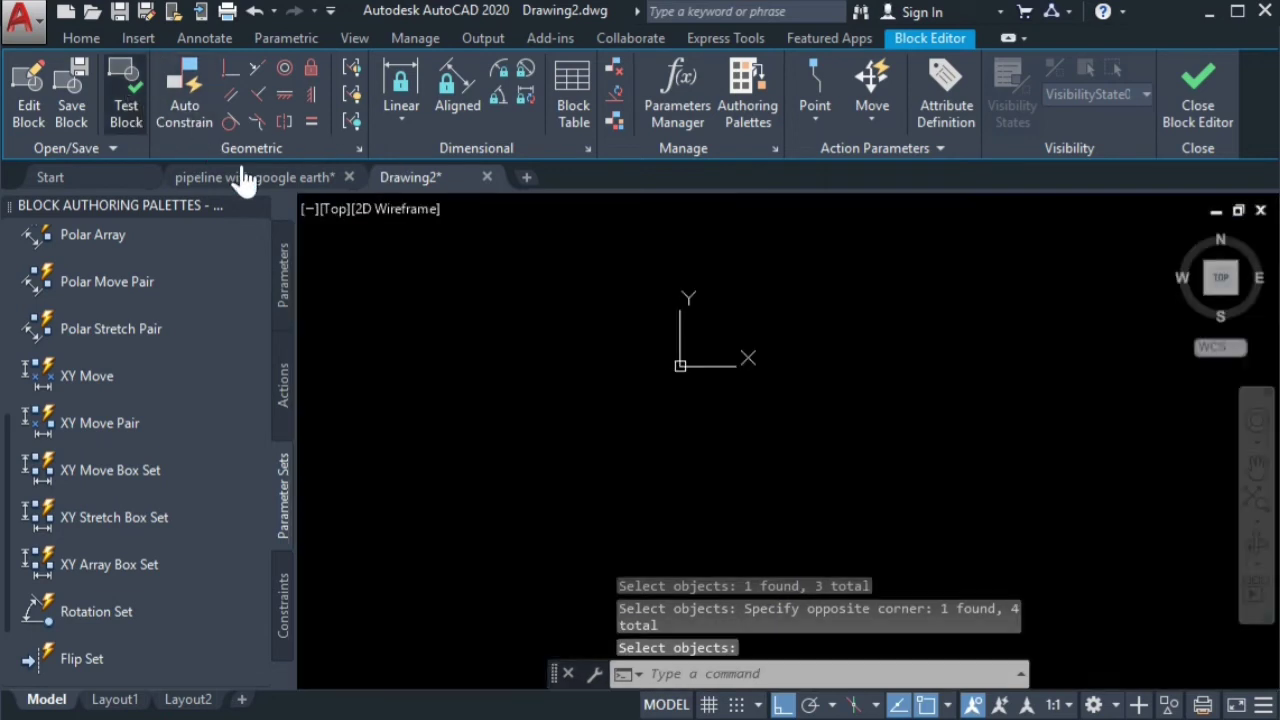
pyautogui.scroll(2, 721, 379)
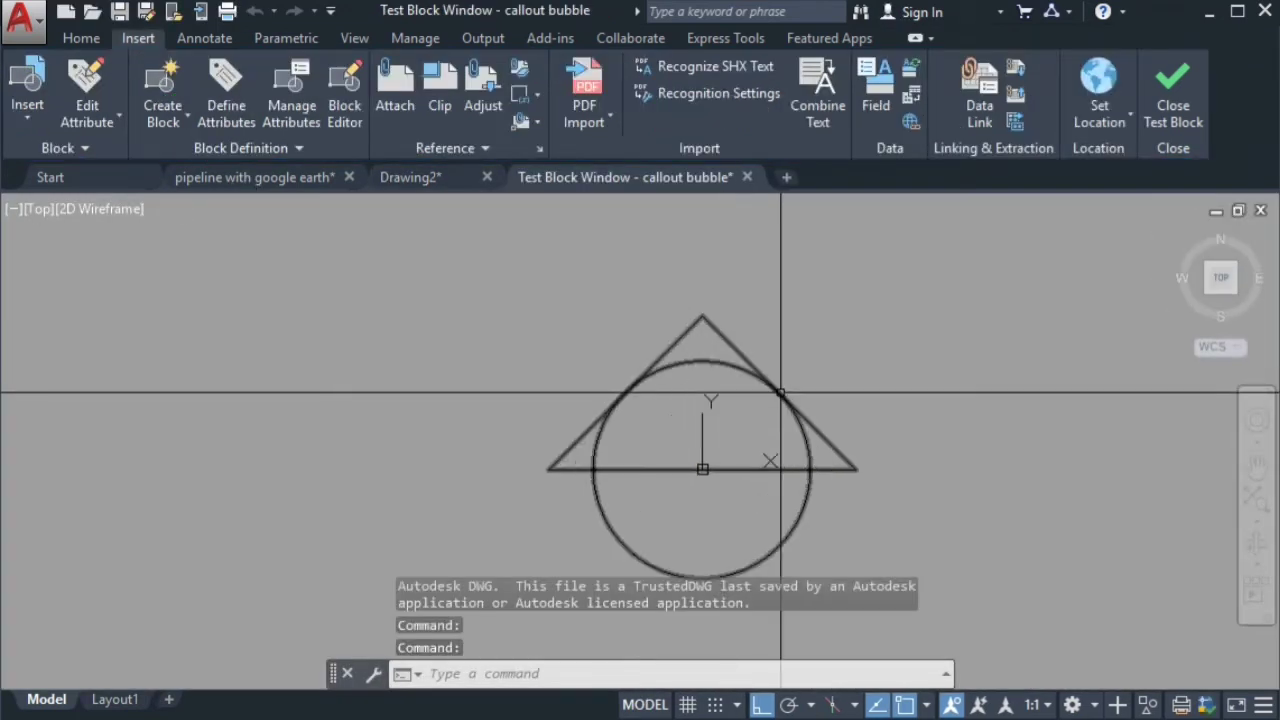
pyautogui.hotkey('ctrl', 'a')
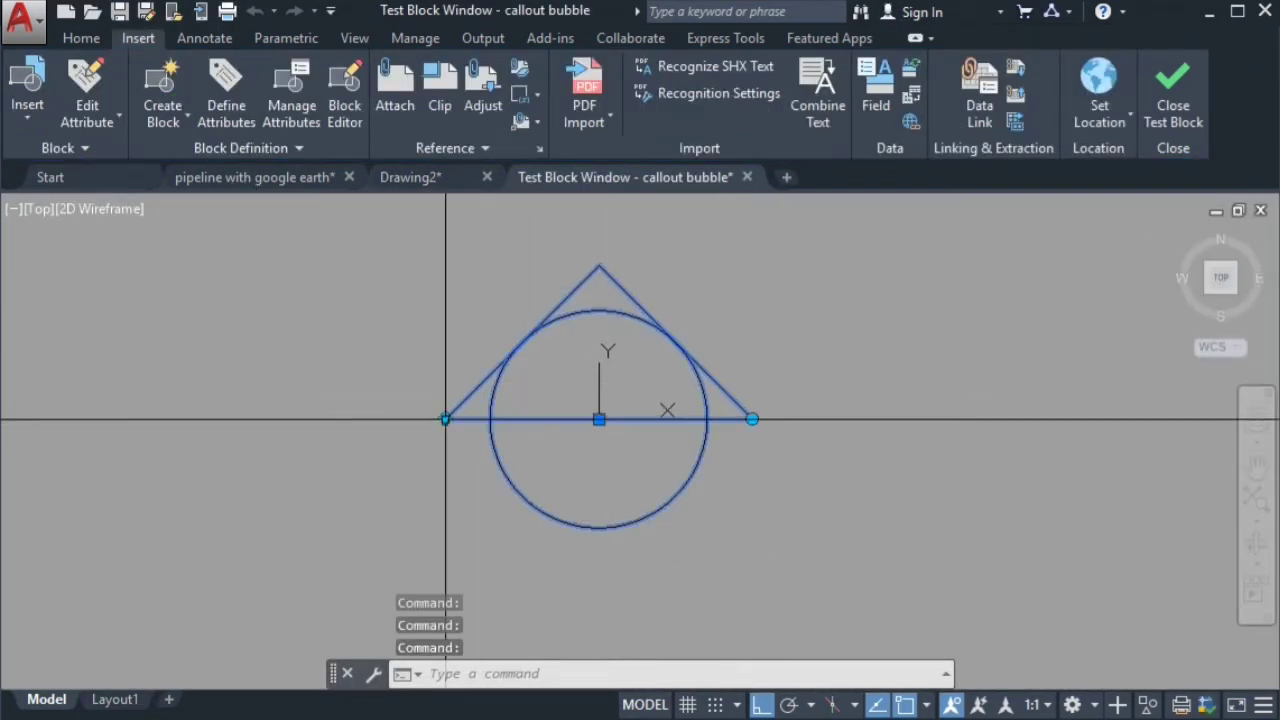
pyautogui.click(752, 419)
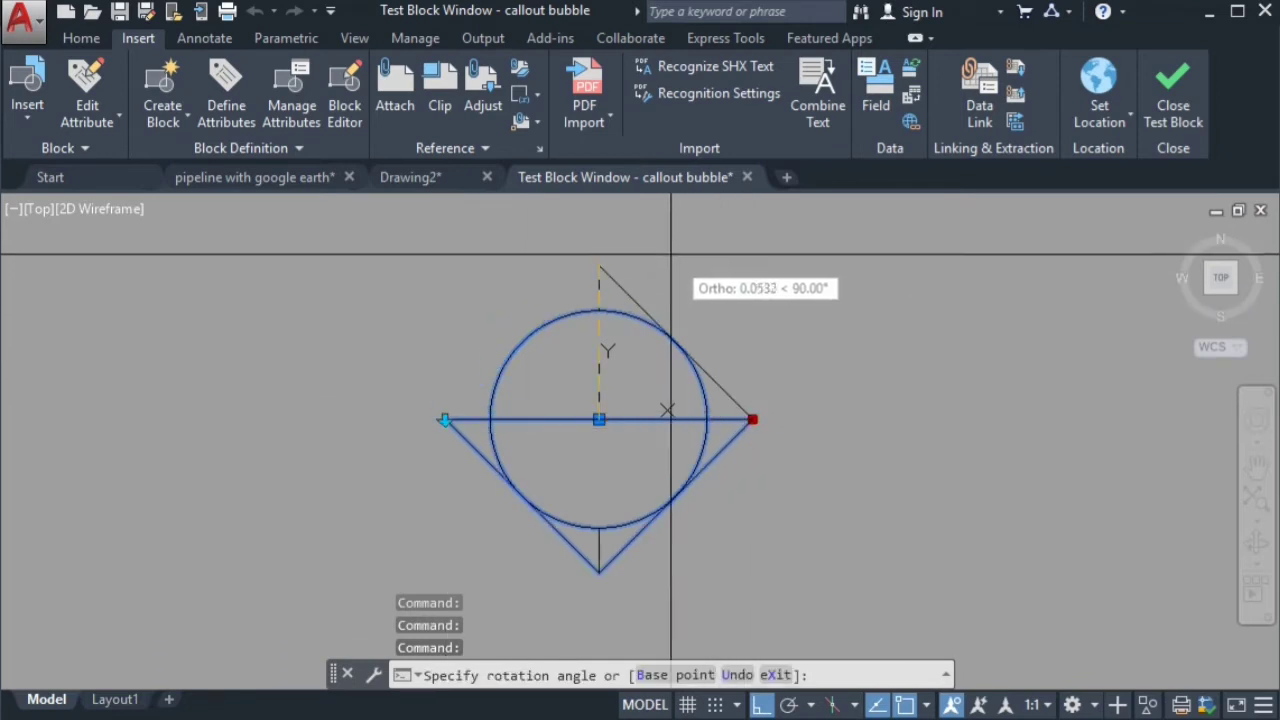
pyautogui.click(598, 573)
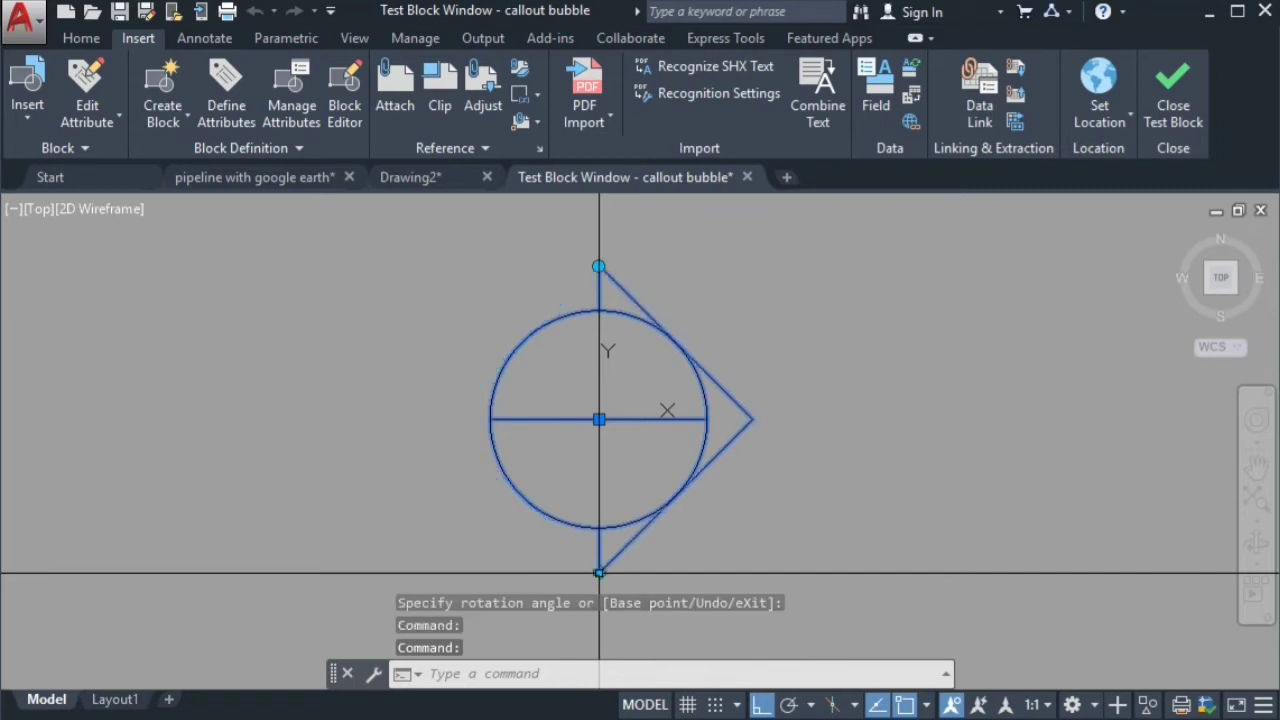
pyautogui.click(598, 266)
pyautogui.click(390, 407)
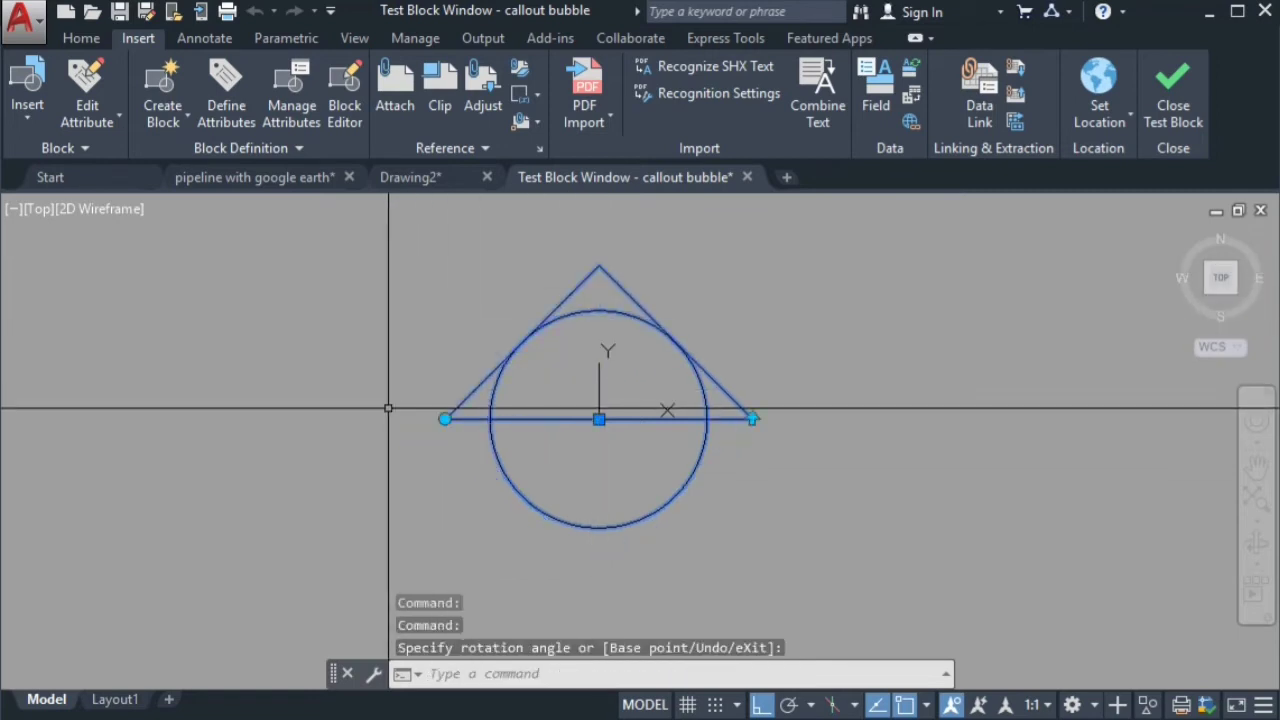
# - Flip the triangle down, rotate to 0°, flip it back up, and close the test window
pyautogui.click(753, 421)
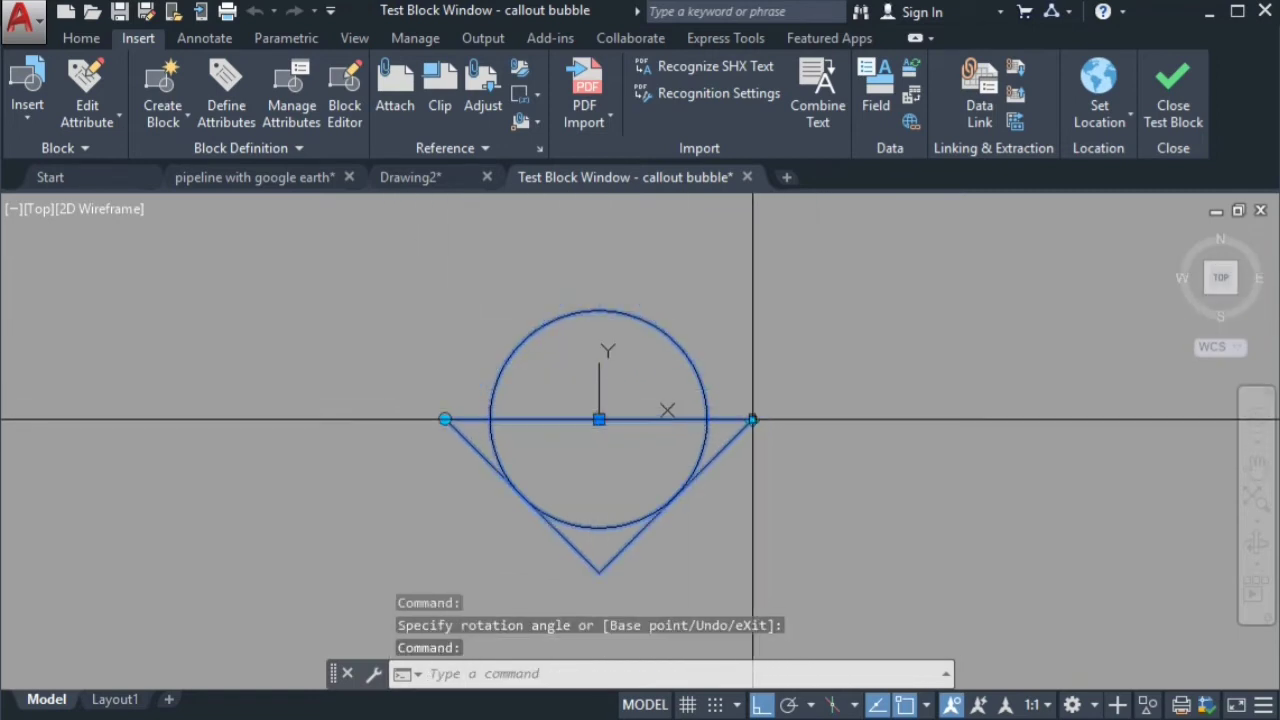
pyautogui.click(445, 419)
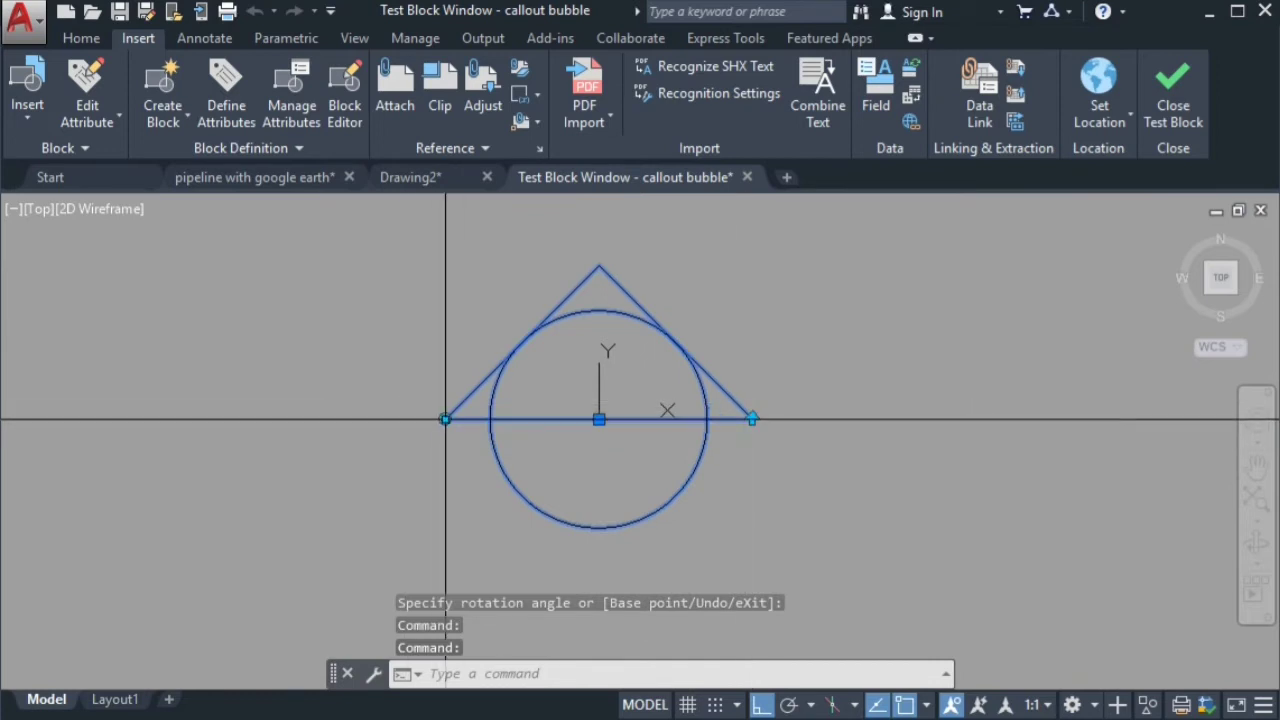
pyautogui.click(795, 421)
pyautogui.click(445, 419)
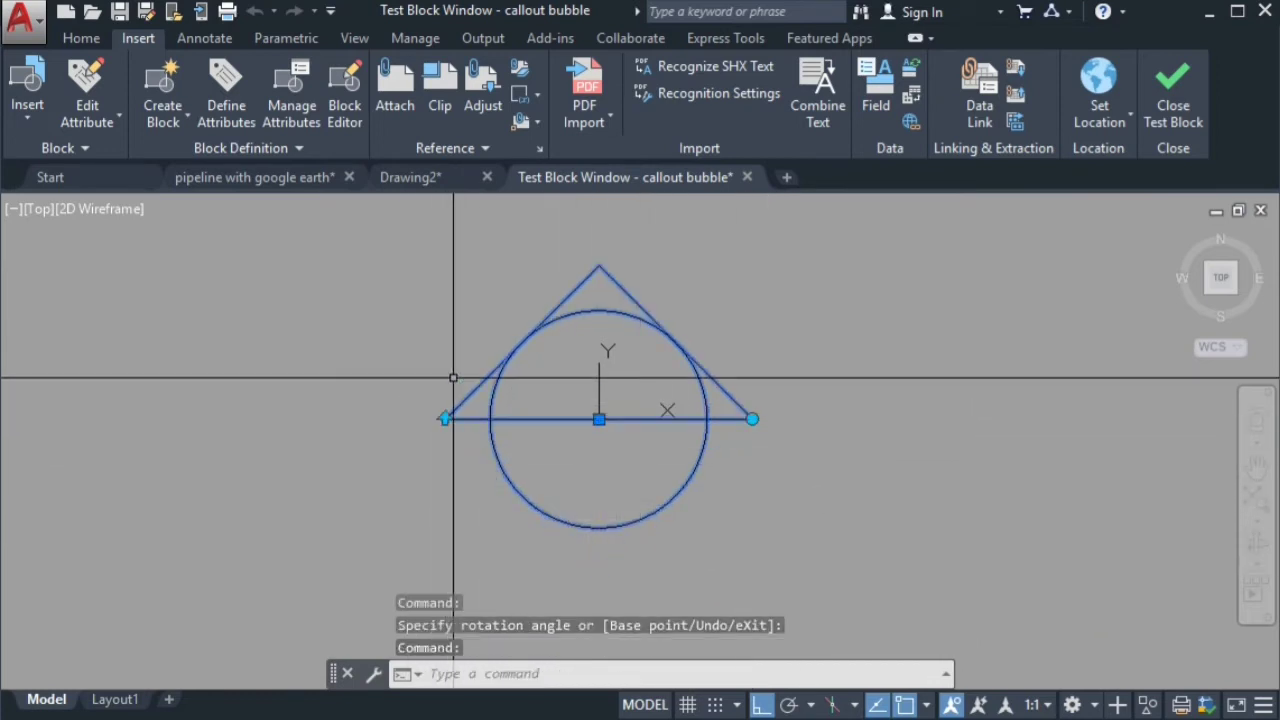
pyautogui.press('Escape')
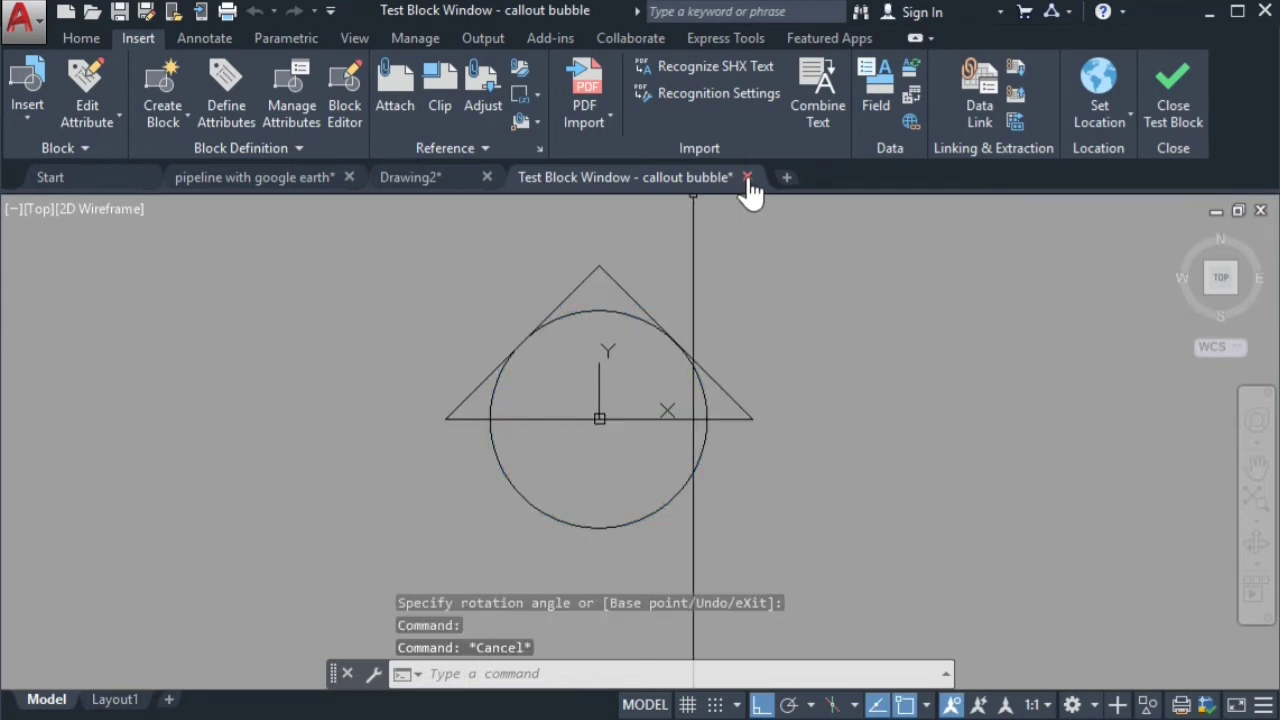
pyautogui.click(746, 177)
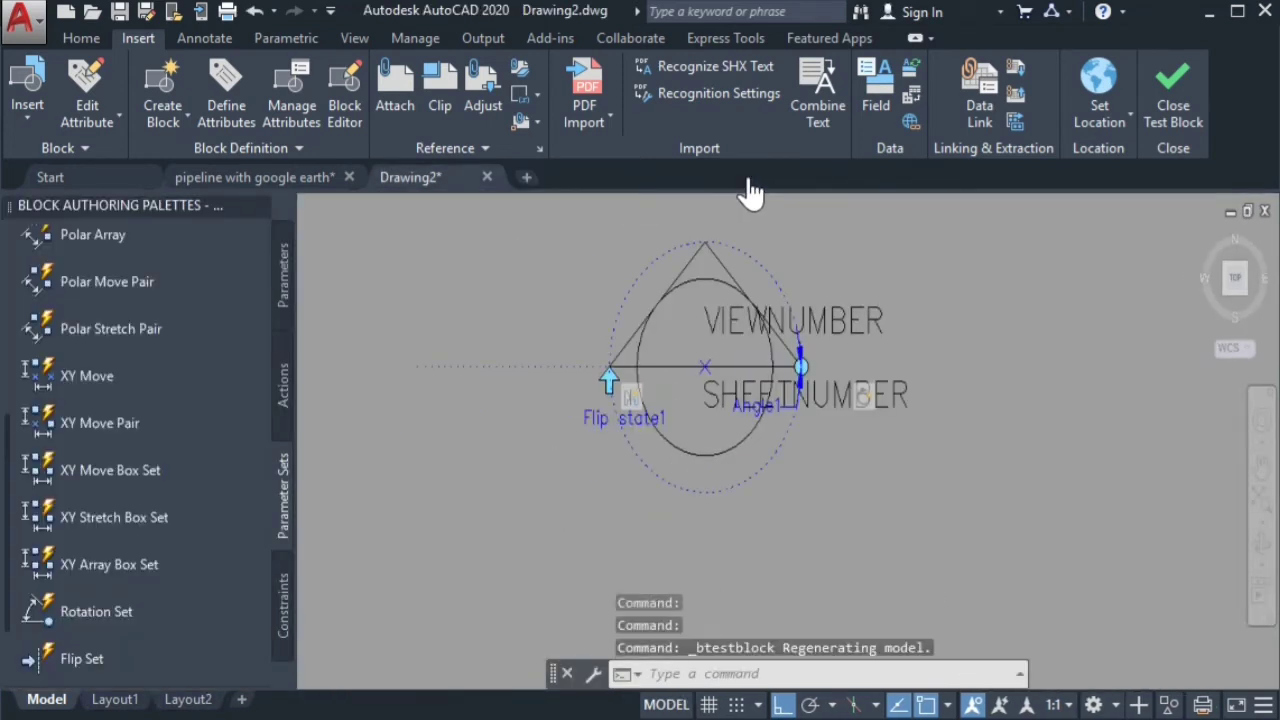
# - Open the Properties palette and select the Angle1 rotation parameter
pyautogui.scroll(2, 718, 266)
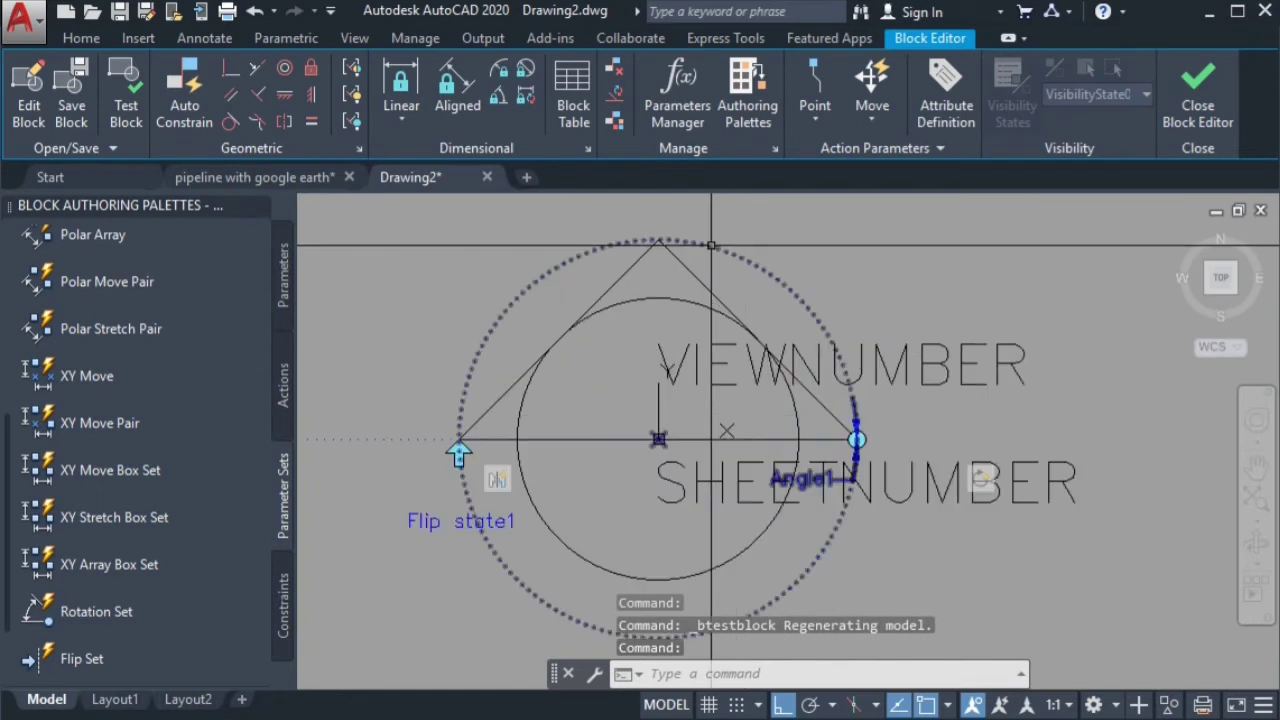
pyautogui.moveTo(782, 292); pyautogui.dragTo(787, 262, button='middle')
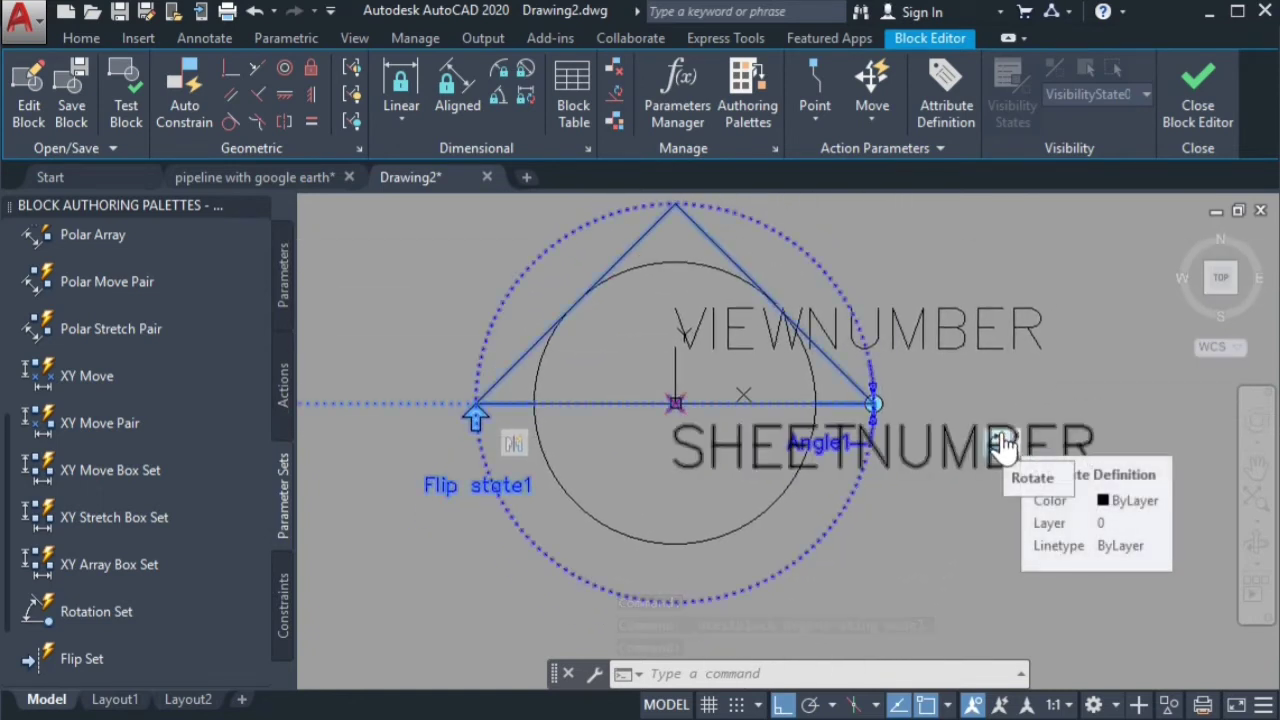
pyautogui.click(84, 42)
pyautogui.click(737, 150)
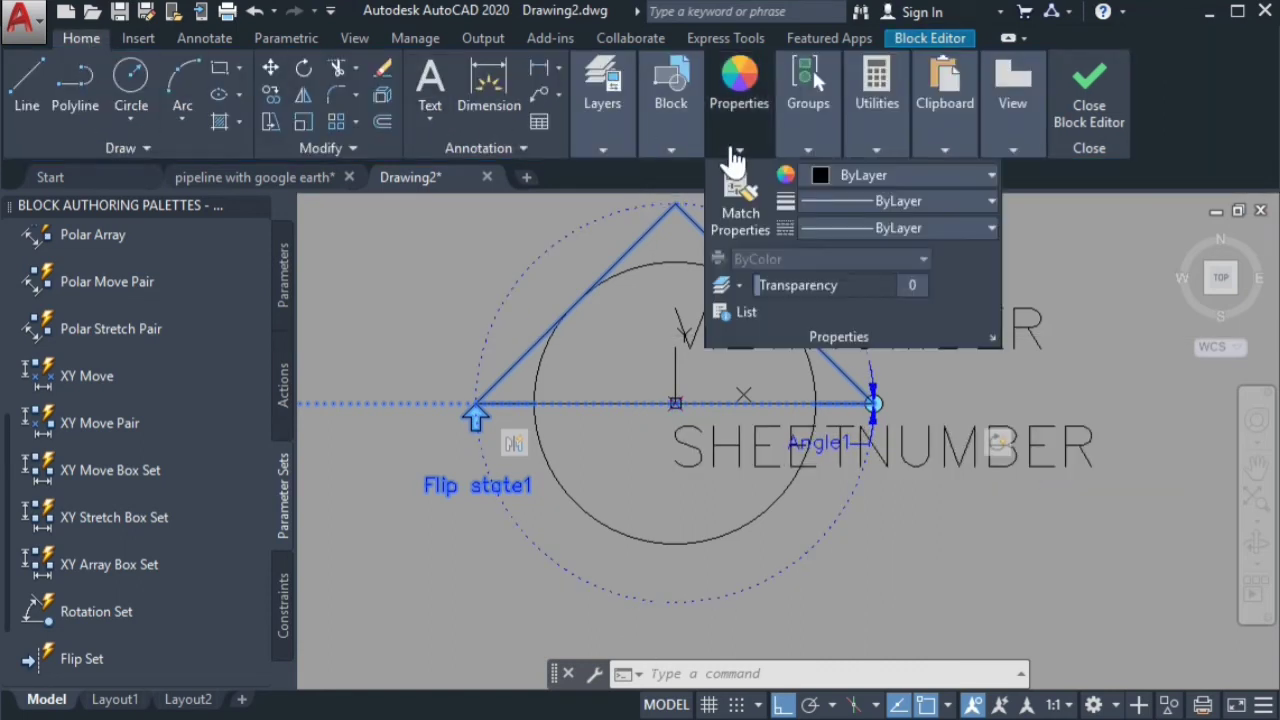
pyautogui.click(992, 337)
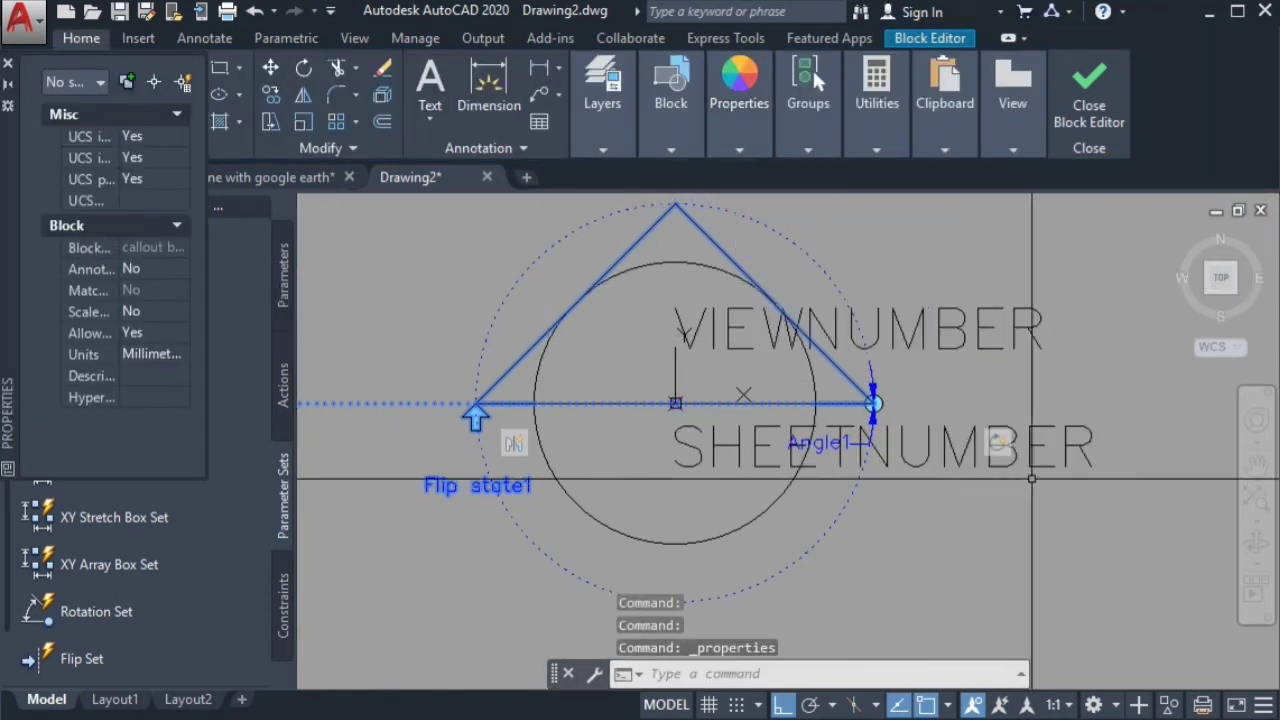
pyautogui.rightClick(1003, 449)
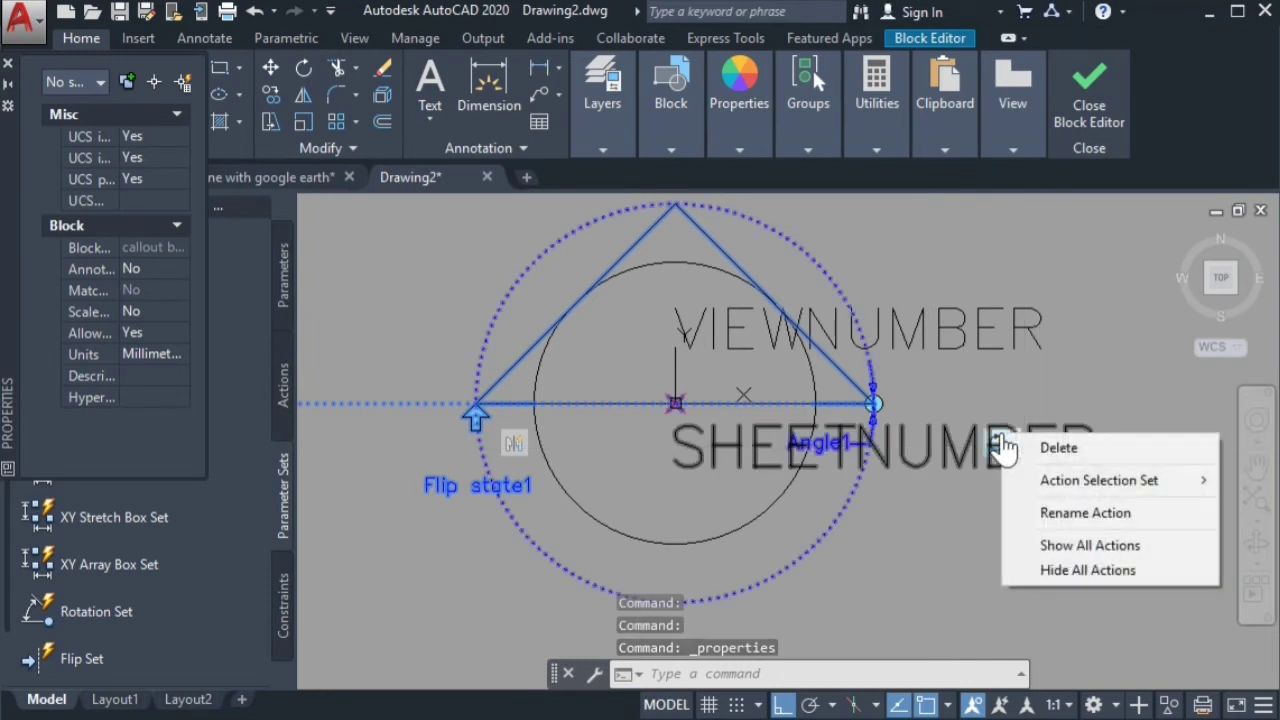
pyautogui.click(845, 445)
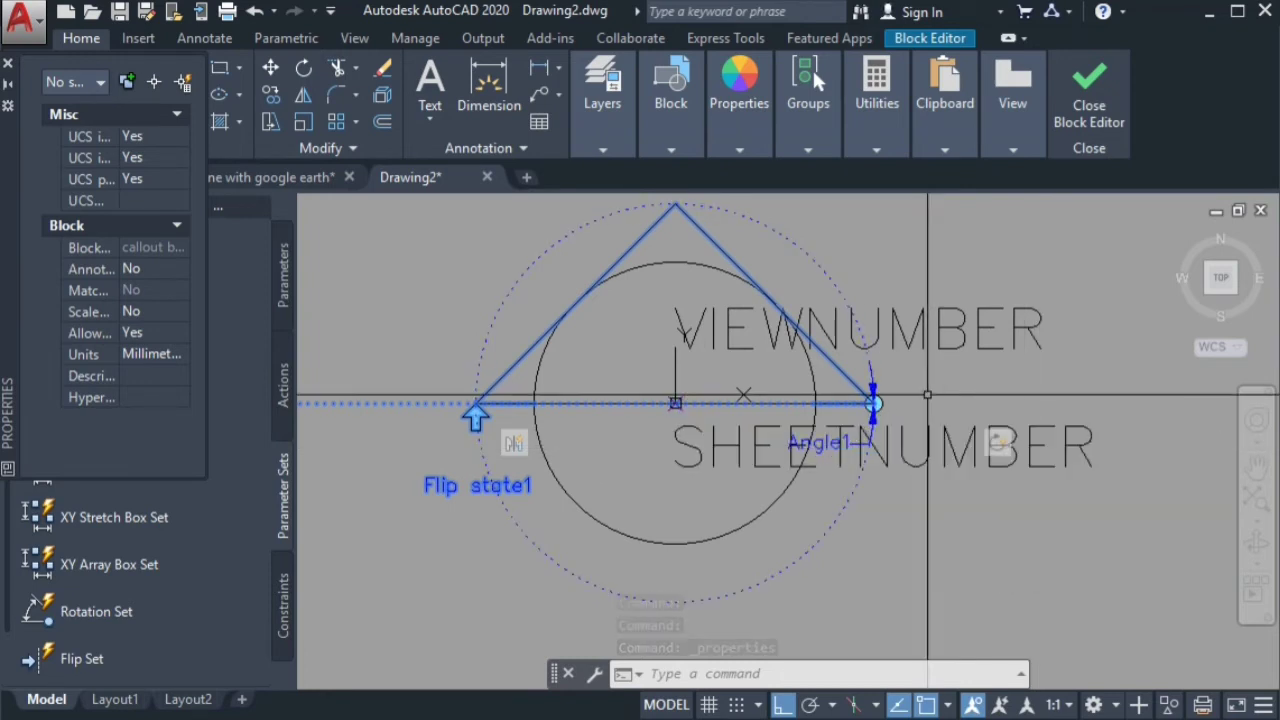
pyautogui.click(830, 445)
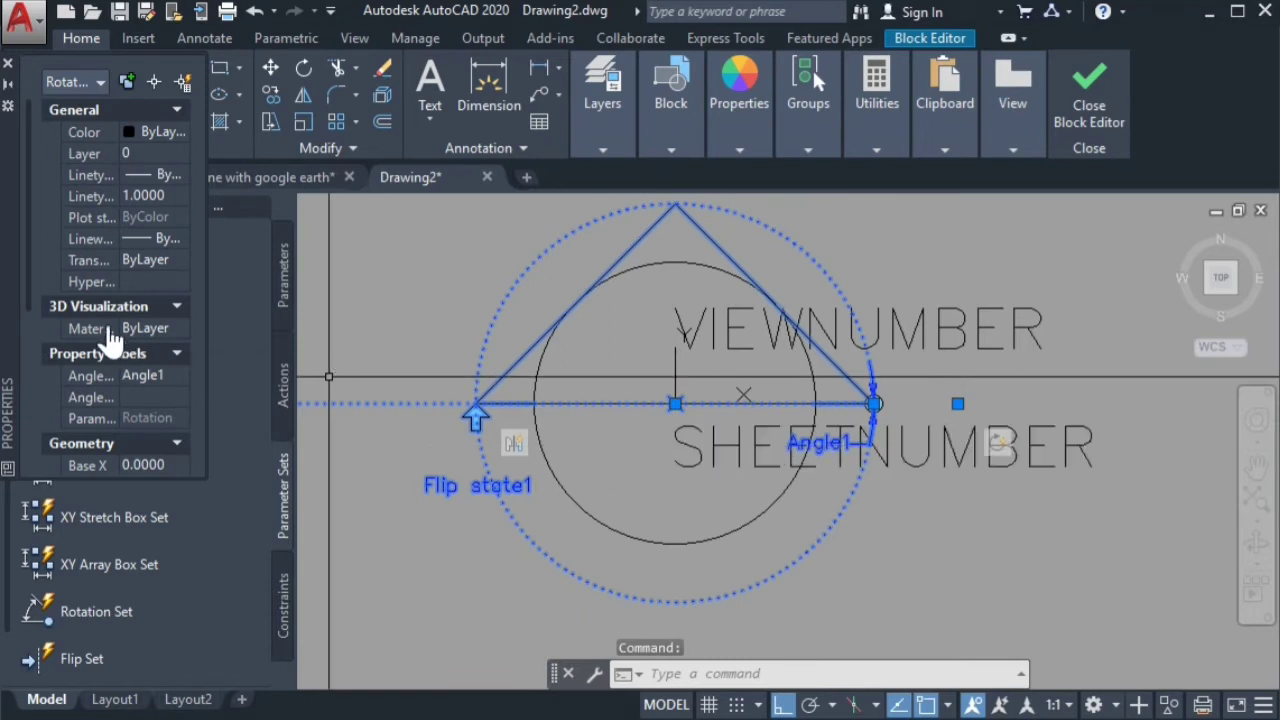
# - Set Angle1's value set type to Increment with a 15° angle increment
pyautogui.moveTo(33, 265); pyautogui.dragTo(37, 428)
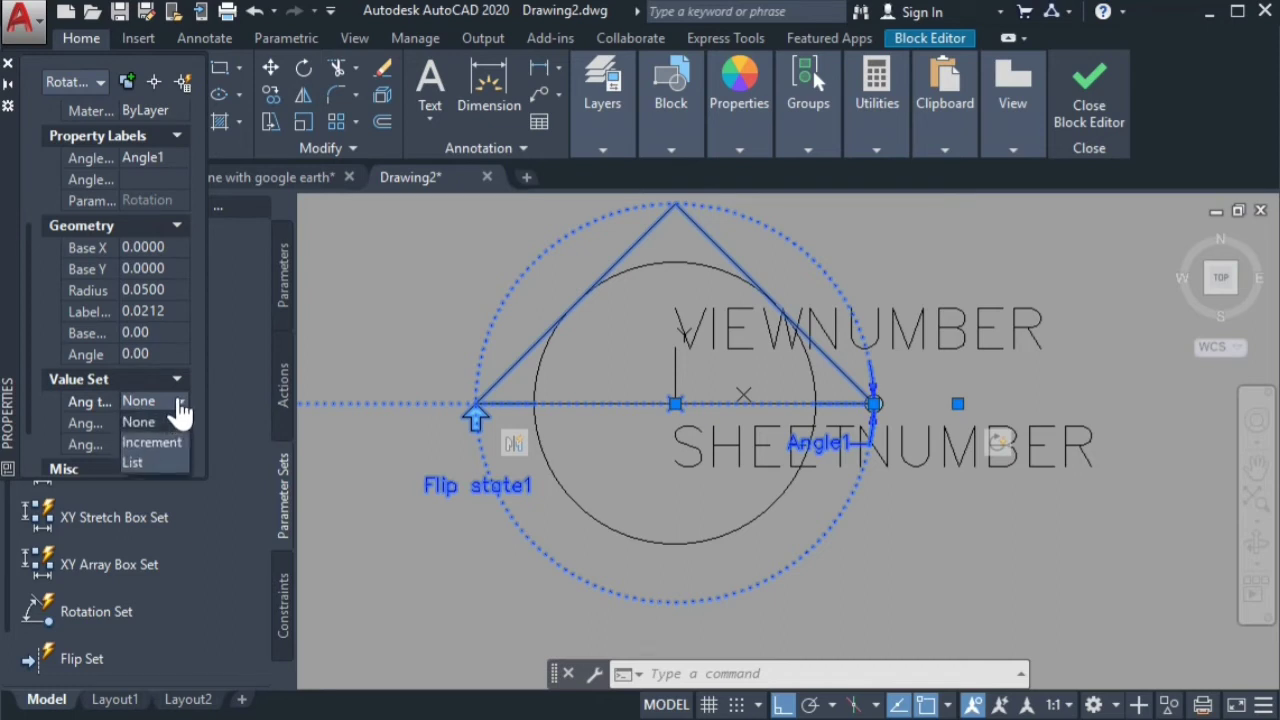
pyautogui.click(150, 442)
pyautogui.write('15')
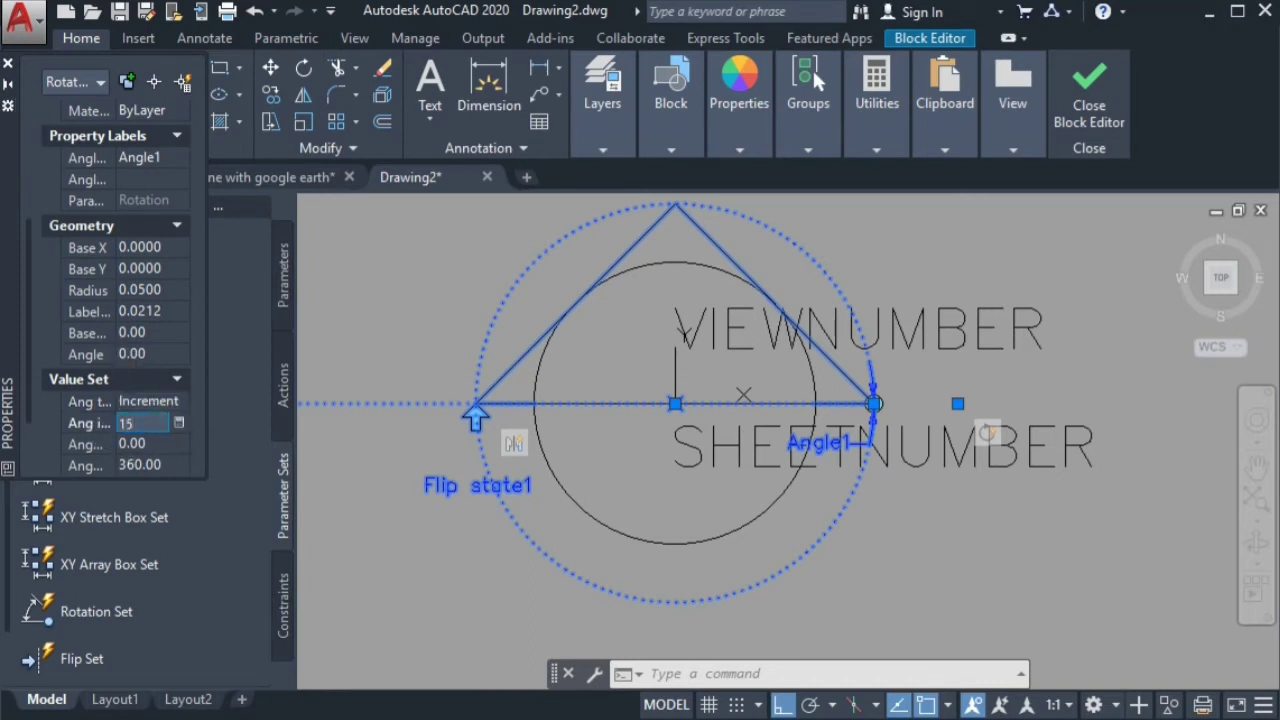
pyautogui.press('Return')
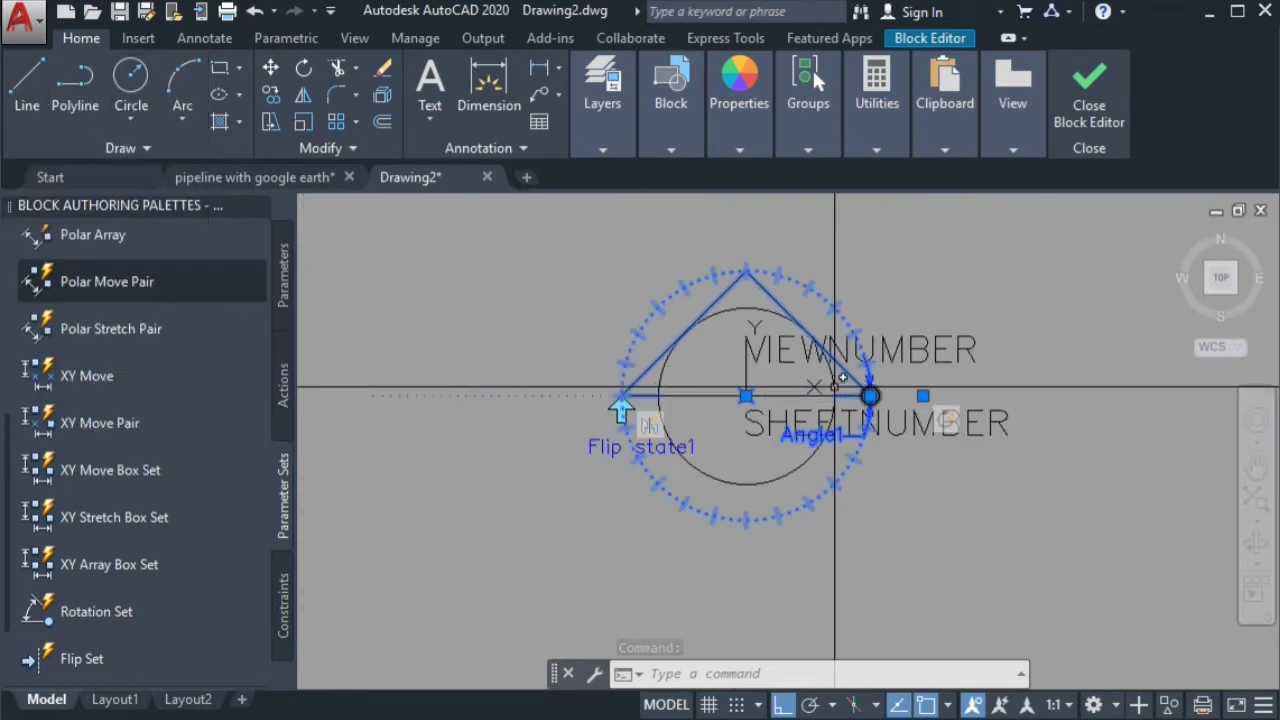
pyautogui.scroll(-3, 828, 398)
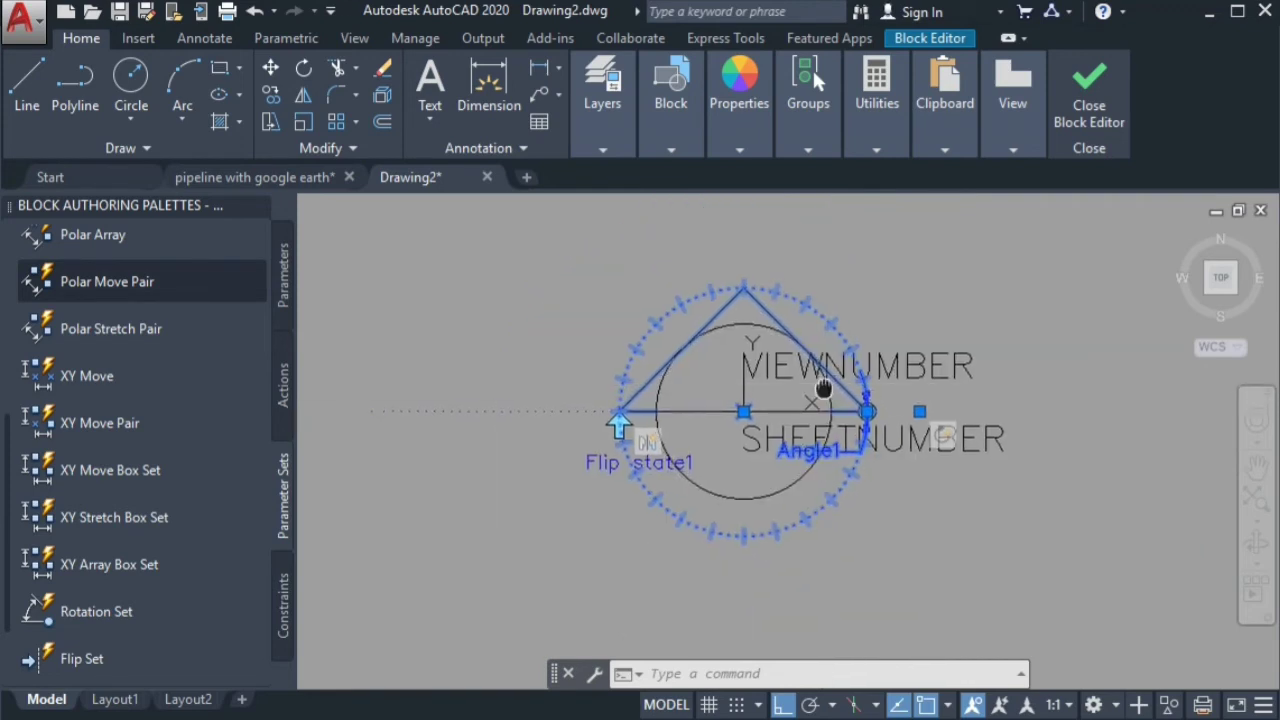
pyautogui.click(900, 40)
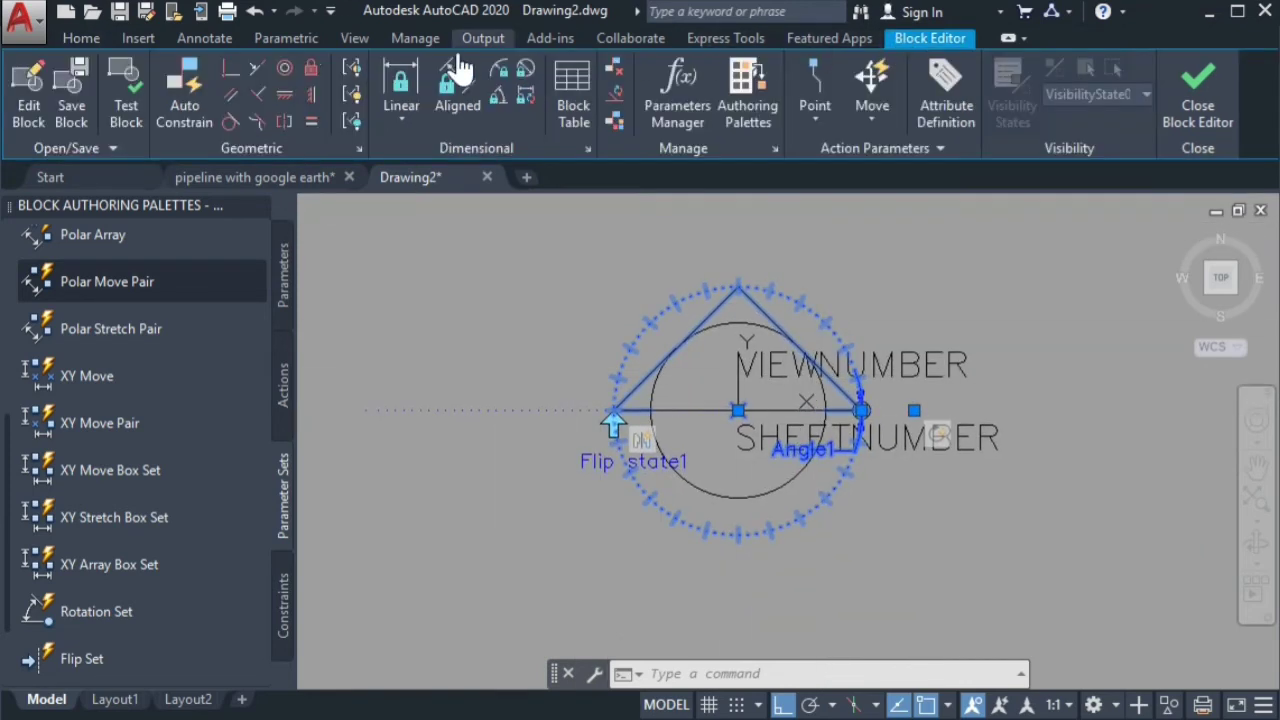
# - Open the updated block in a test window and rotate the pointer to a tilted angle with Ortho off
pyautogui.click(118, 113)
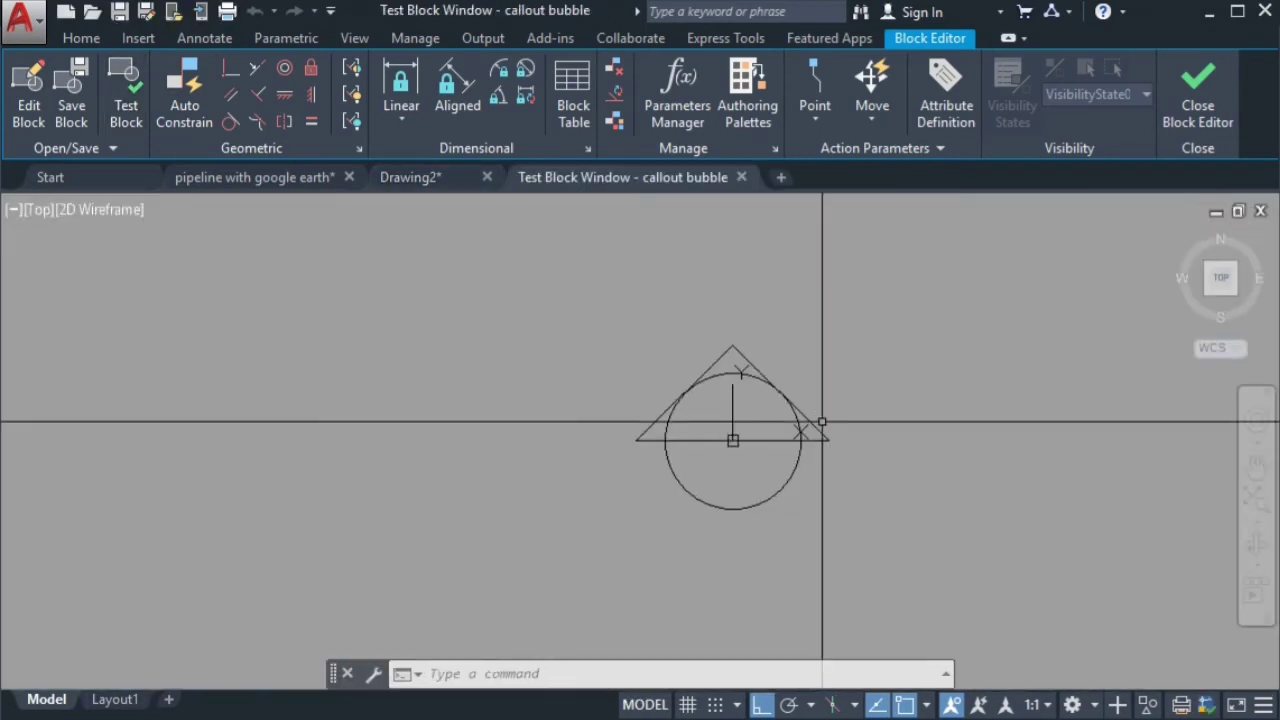
pyautogui.scroll(2, 822, 422)
pyautogui.click(714, 320)
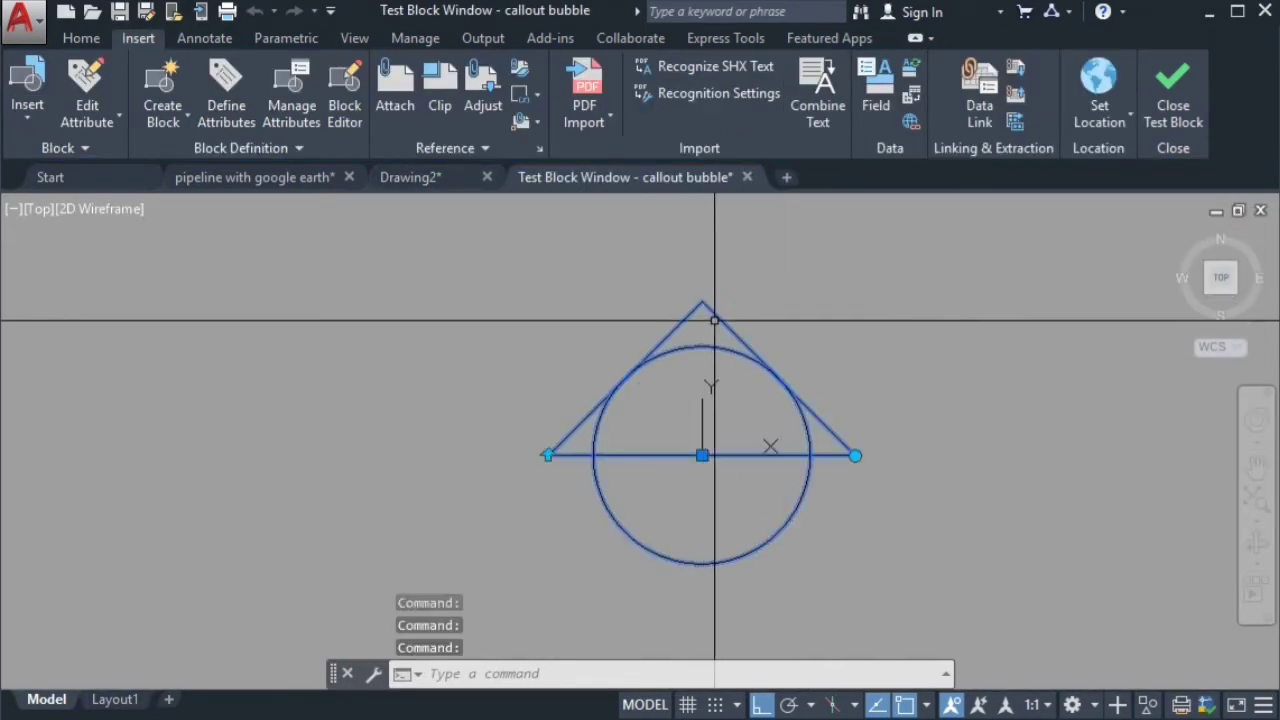
pyautogui.click(855, 455)
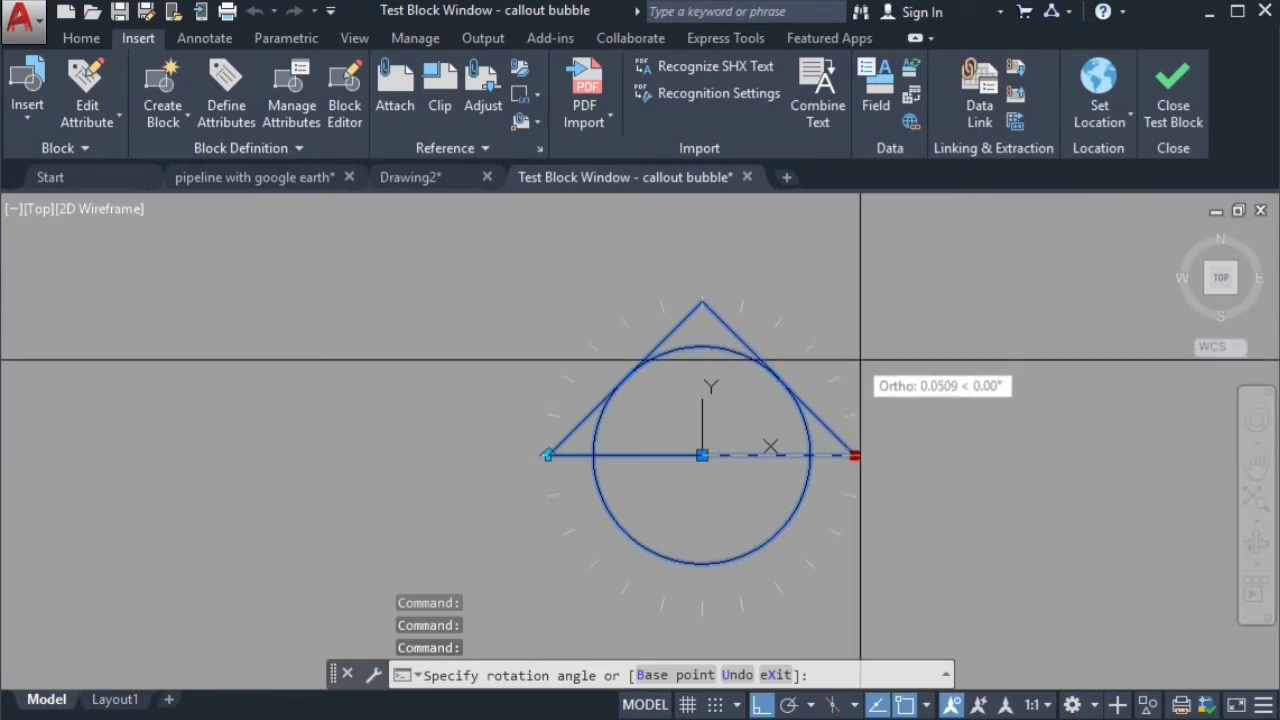
pyautogui.press('F8')
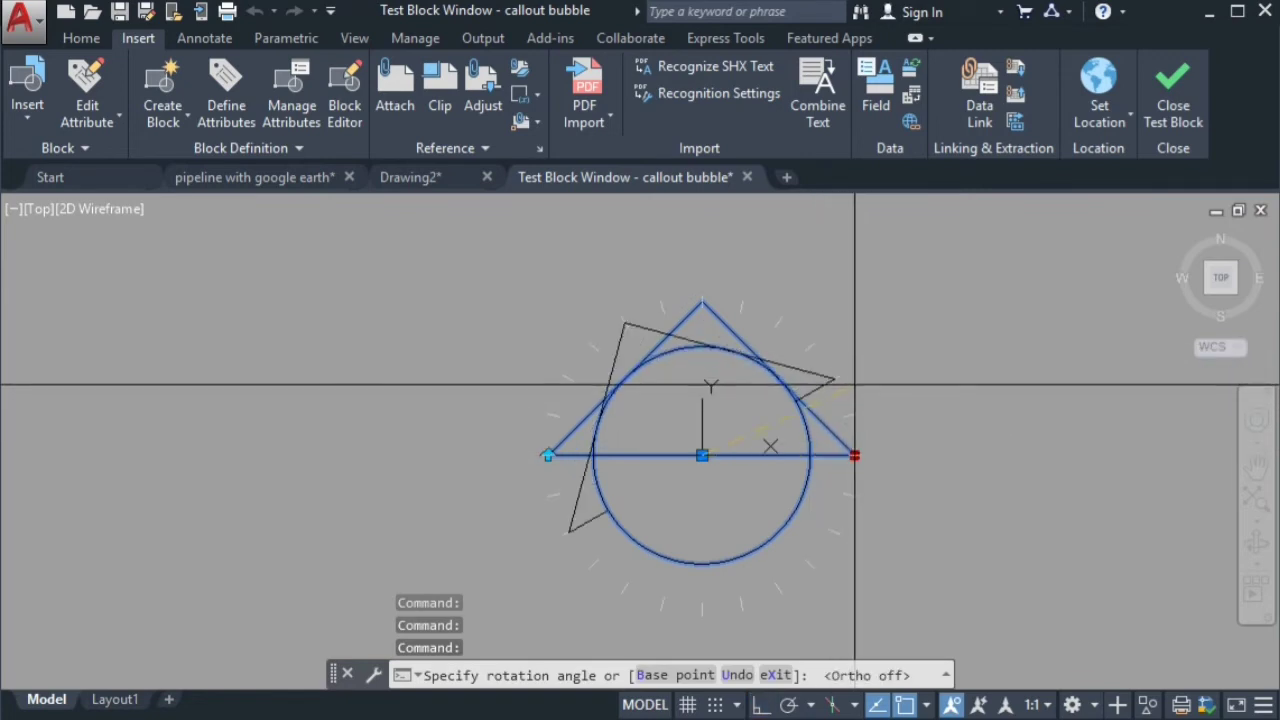
pyautogui.click(869, 351)
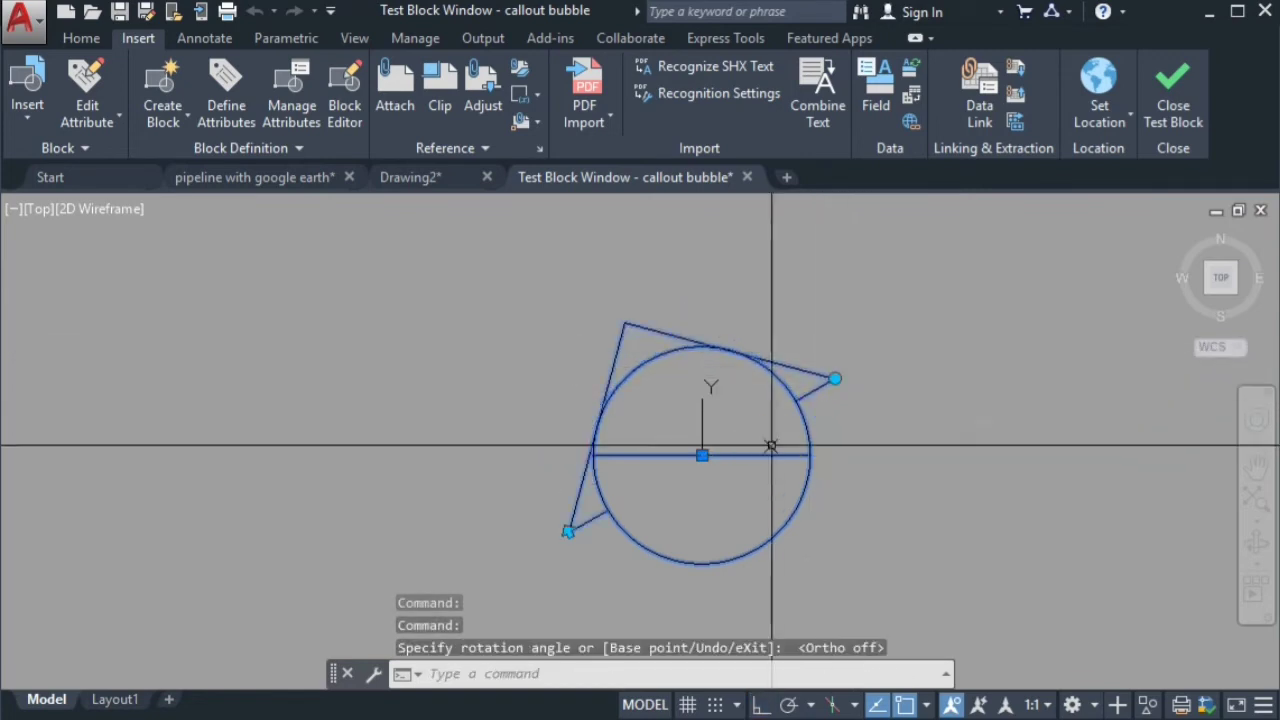
pyautogui.moveTo(632, 512); pyautogui.dragTo(578, 441, button='middle')
pyautogui.press('Escape')
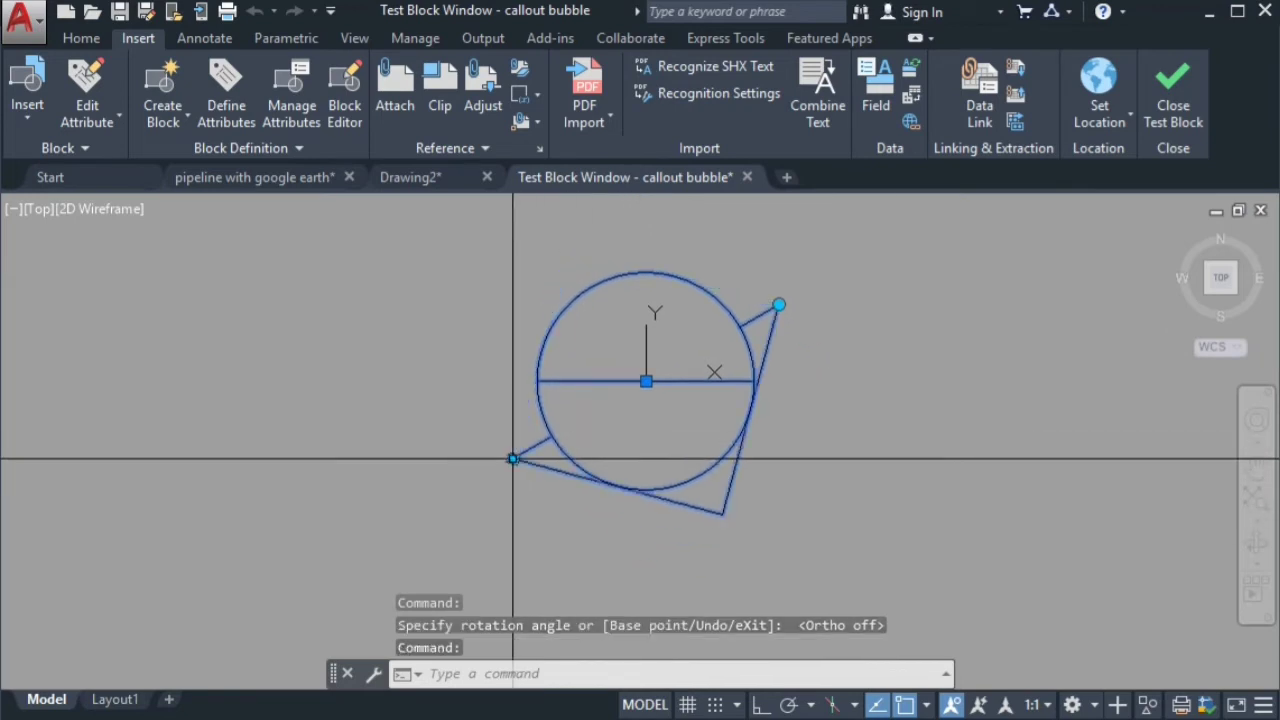
pyautogui.press('Escape')
# - Rotate the pointer to a new angle and flip the corner lines over and back
pyautogui.click(779, 304)
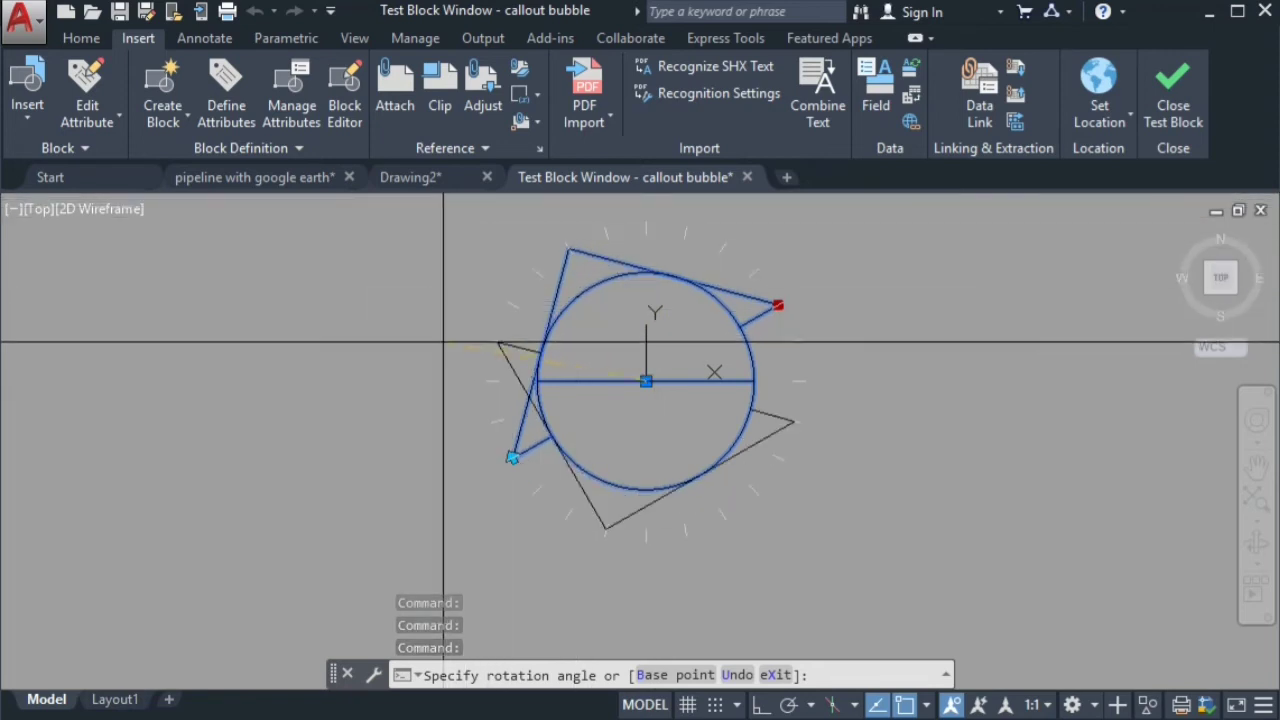
pyautogui.click(752, 487)
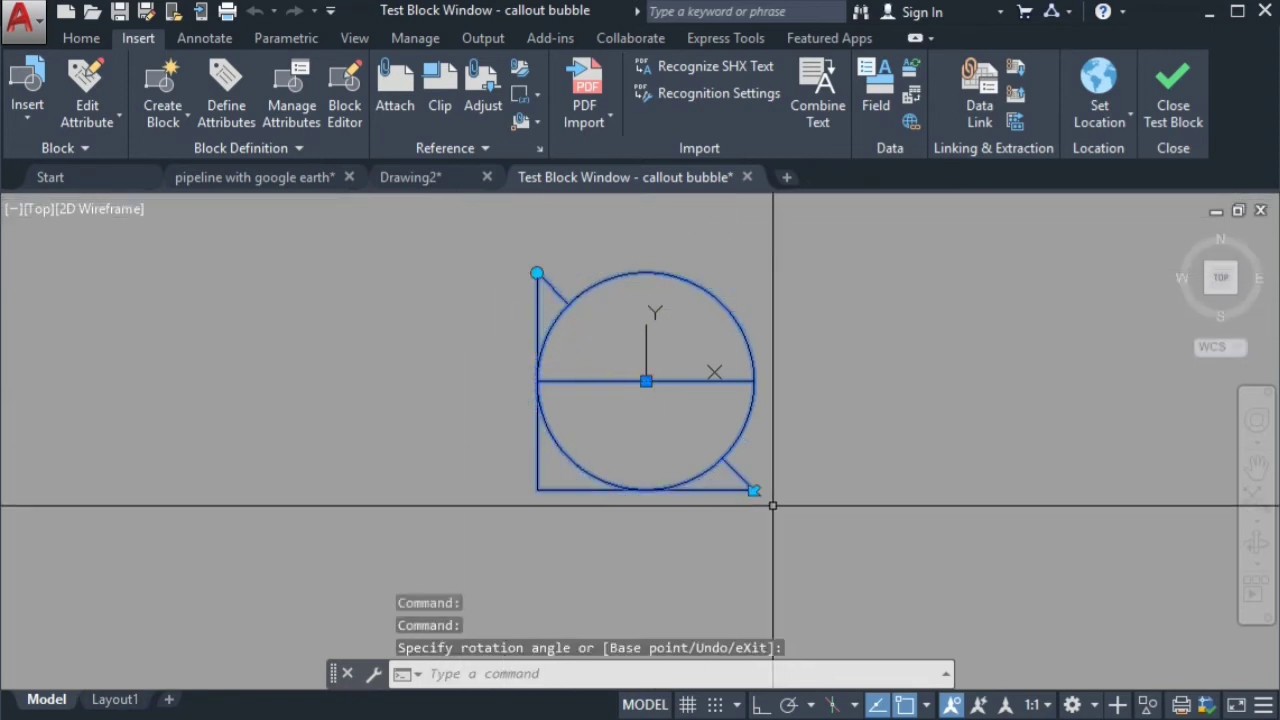
pyautogui.click(763, 469)
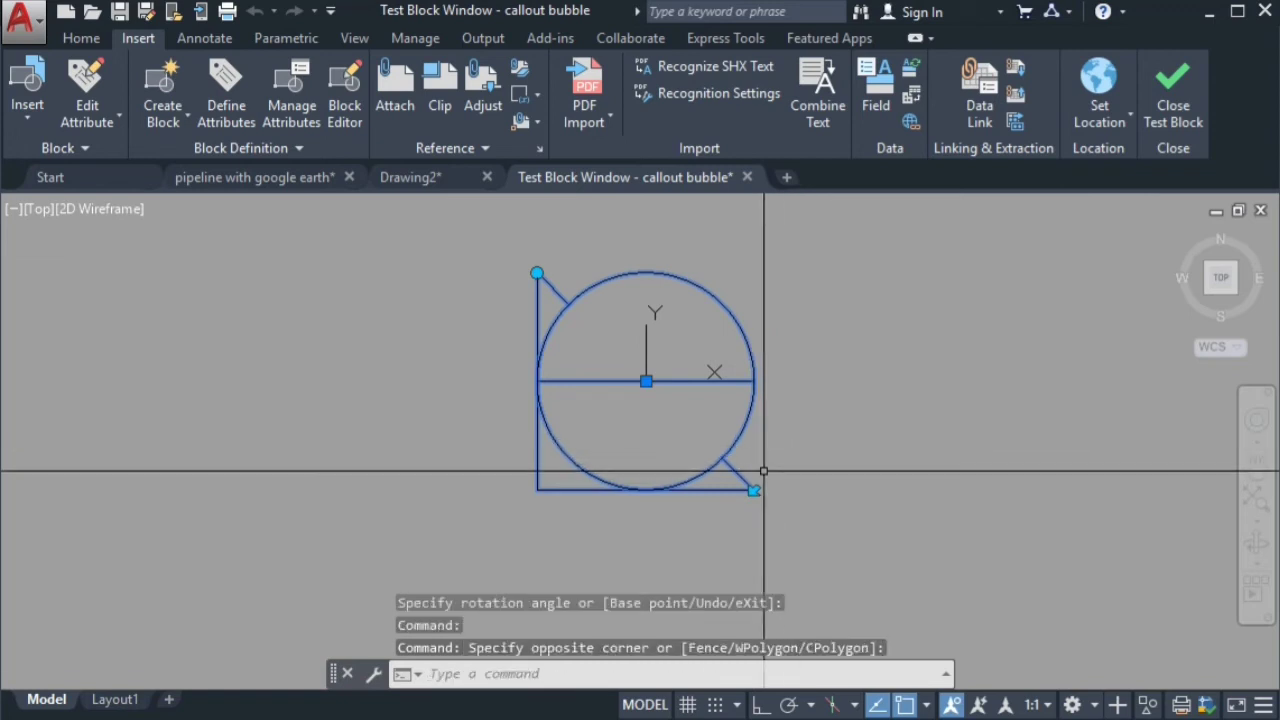
pyautogui.click(753, 490)
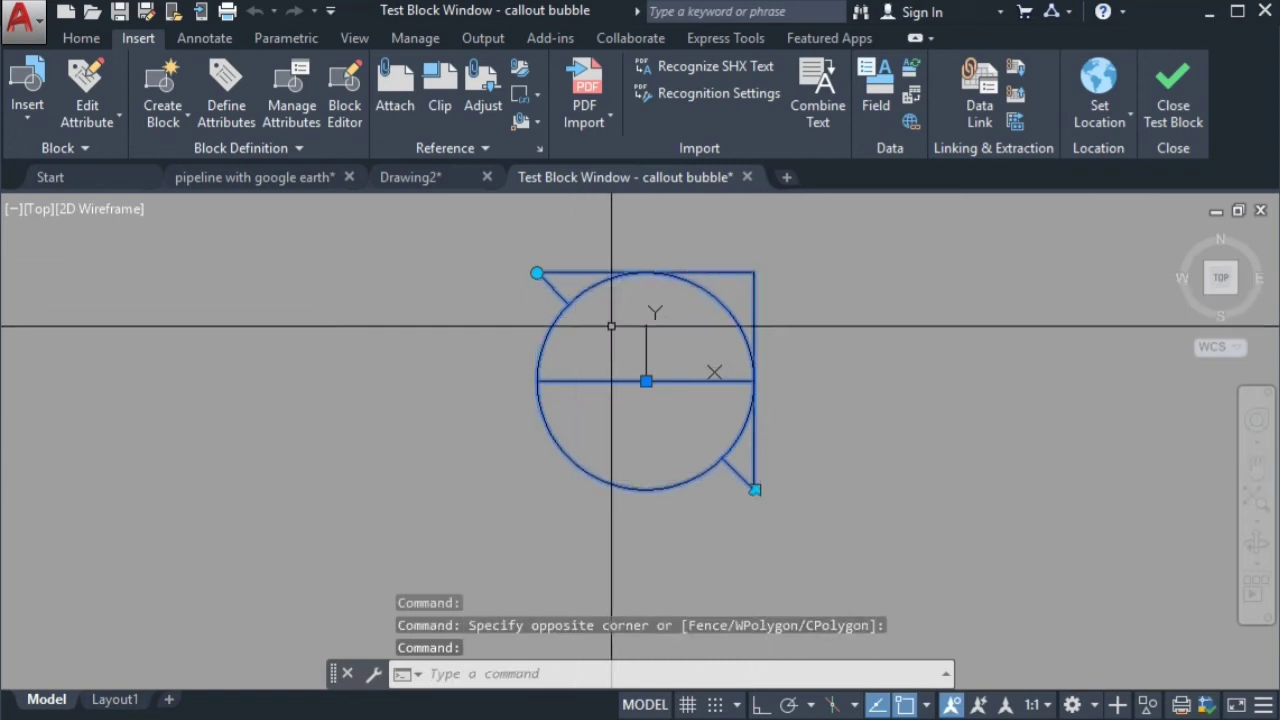
pyautogui.click(753, 490)
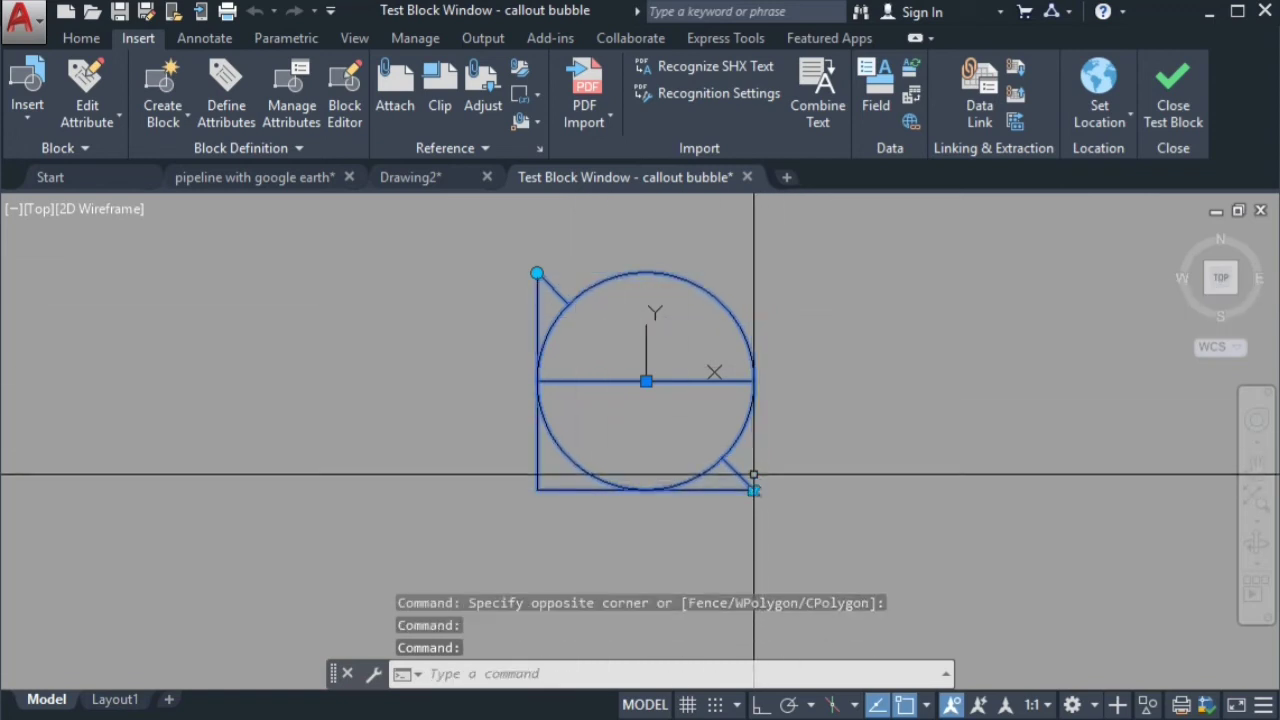
# - Rotate the pointer back to horizontal, flip the triangle down and up, then close the test window
pyautogui.click(537, 272)
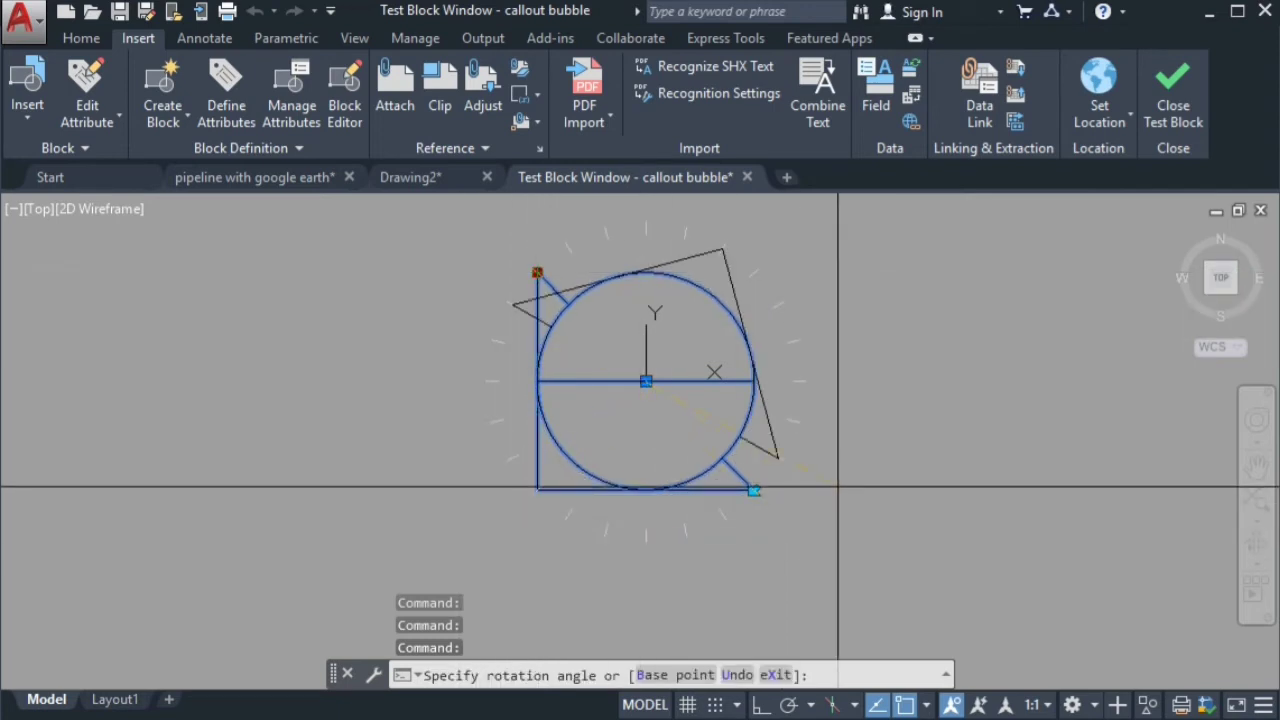
pyautogui.click(843, 397)
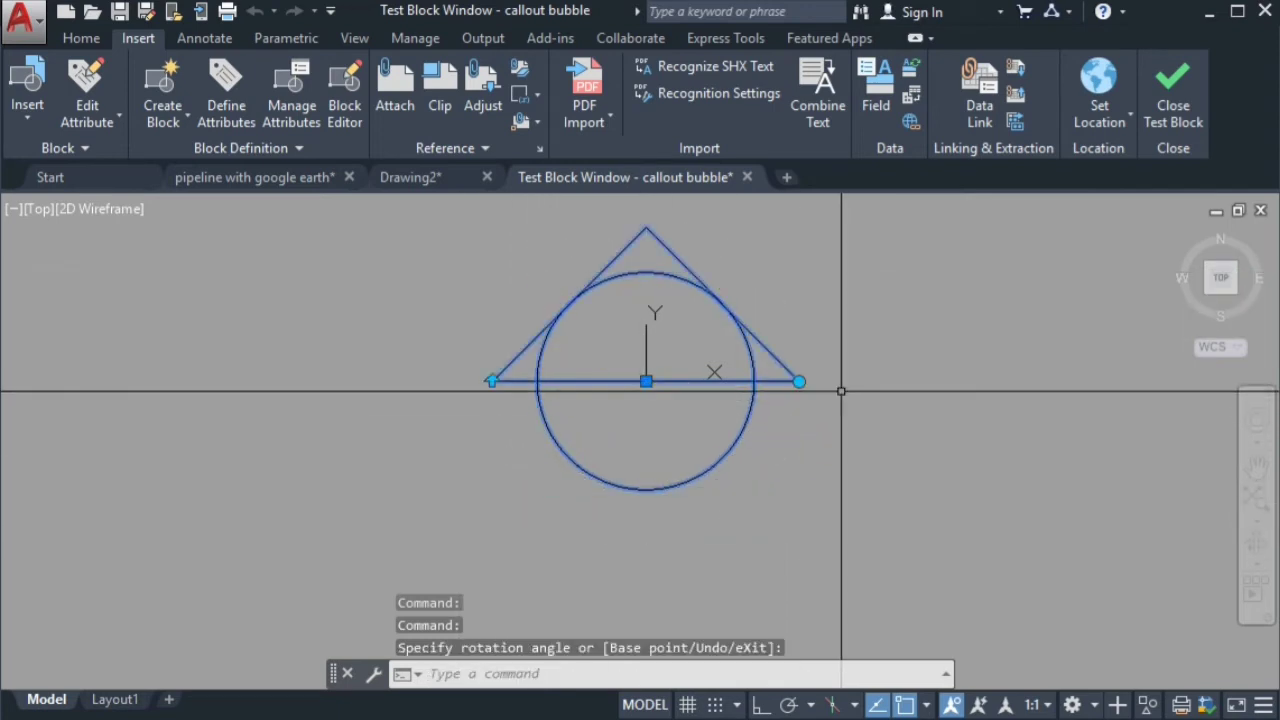
pyautogui.click(492, 381)
pyautogui.click(534, 280)
pyautogui.press('Escape')
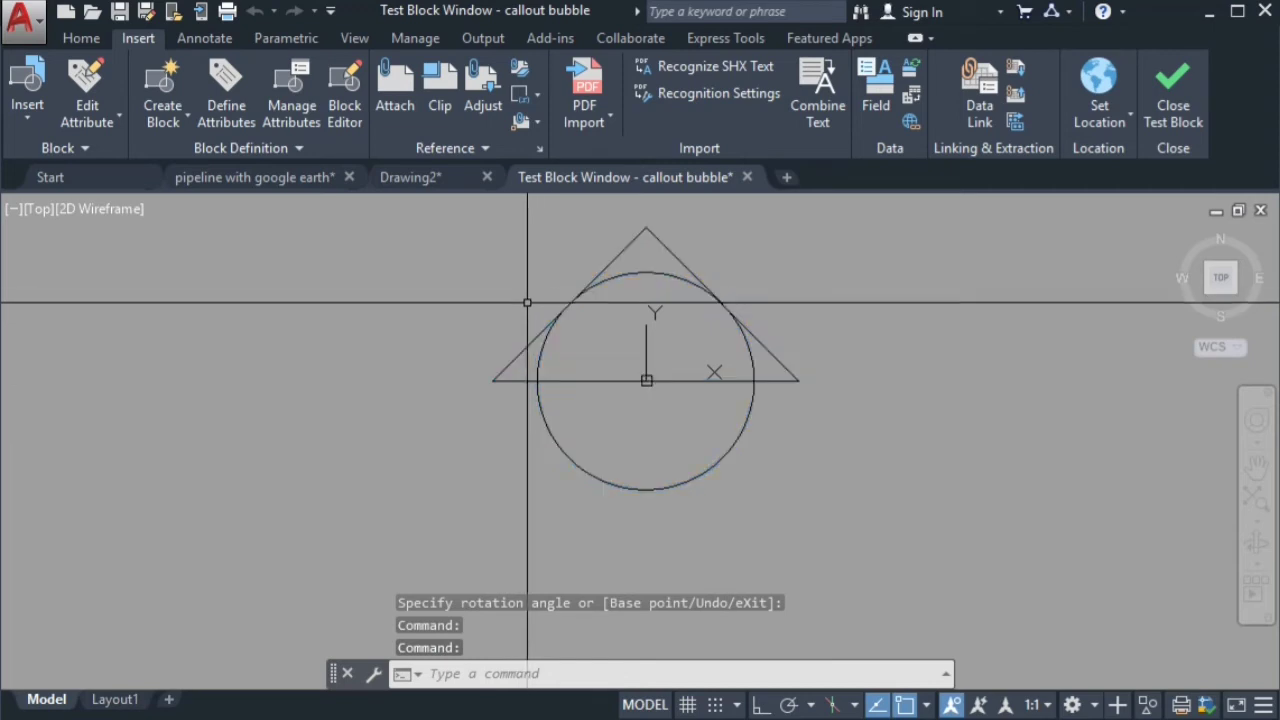
pyautogui.click(747, 177)
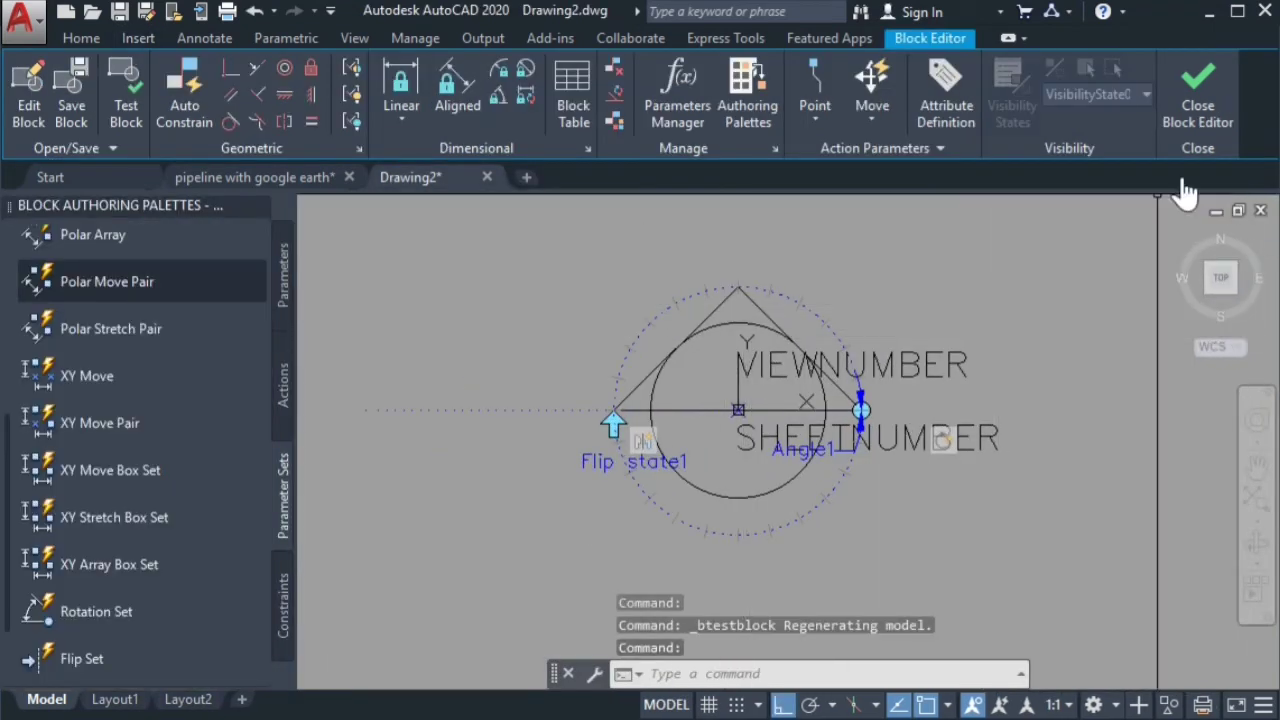
# - Close the Block Editor saving changes to callout bubble, then clear the selection
pyautogui.click(1197, 110)
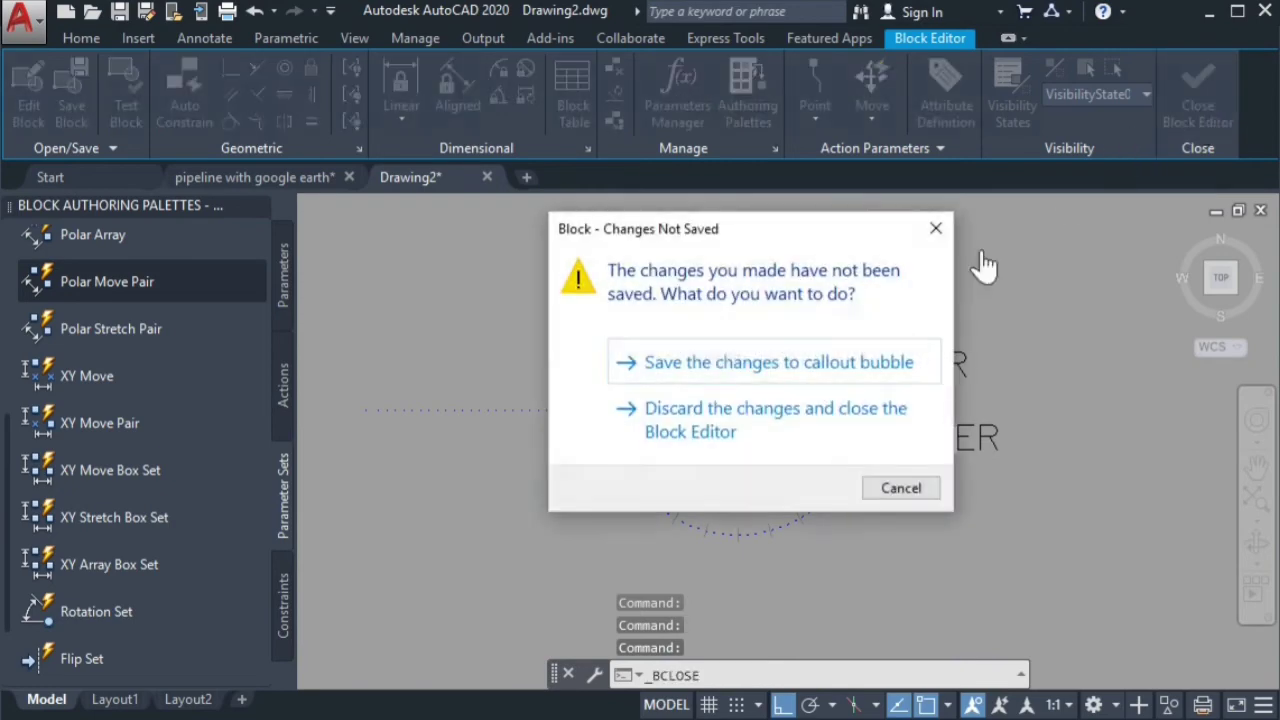
pyautogui.click(722, 365)
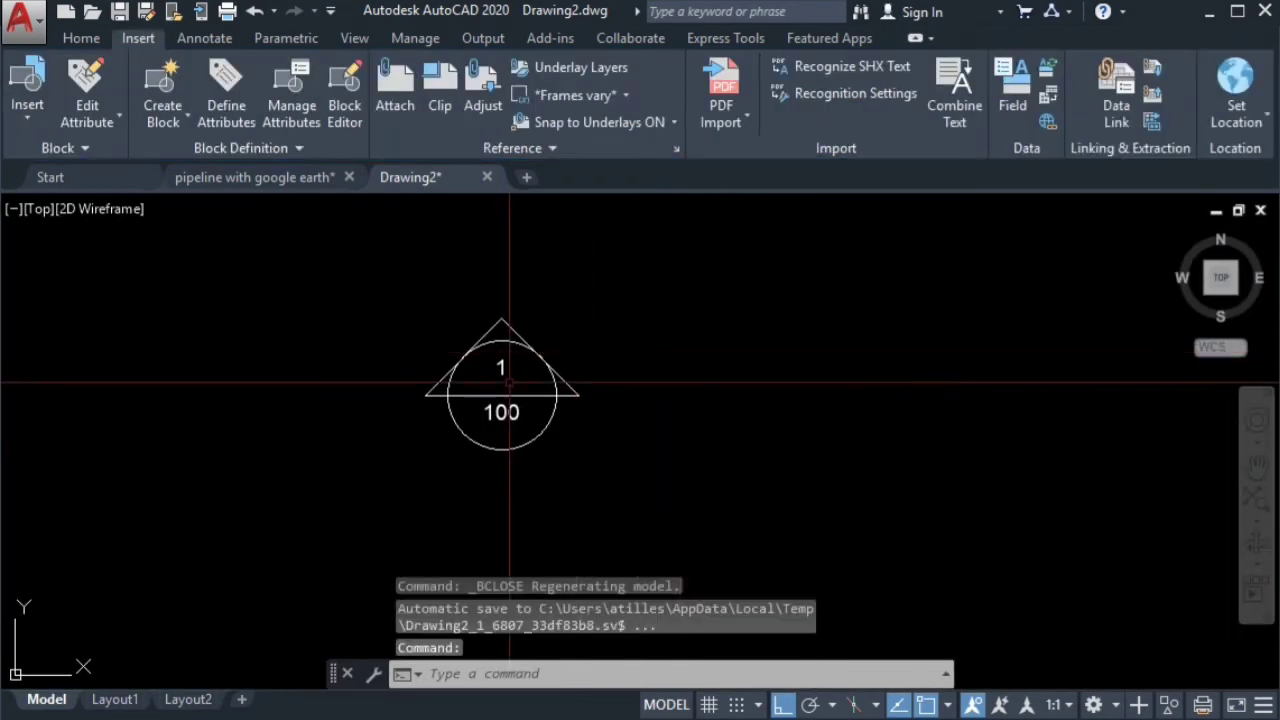
pyautogui.click(501, 372)
pyautogui.moveTo(501, 372); pyautogui.dragTo(531, 362, button='middle')
pyautogui.press('Escape')
pyautogui.click(619, 310)
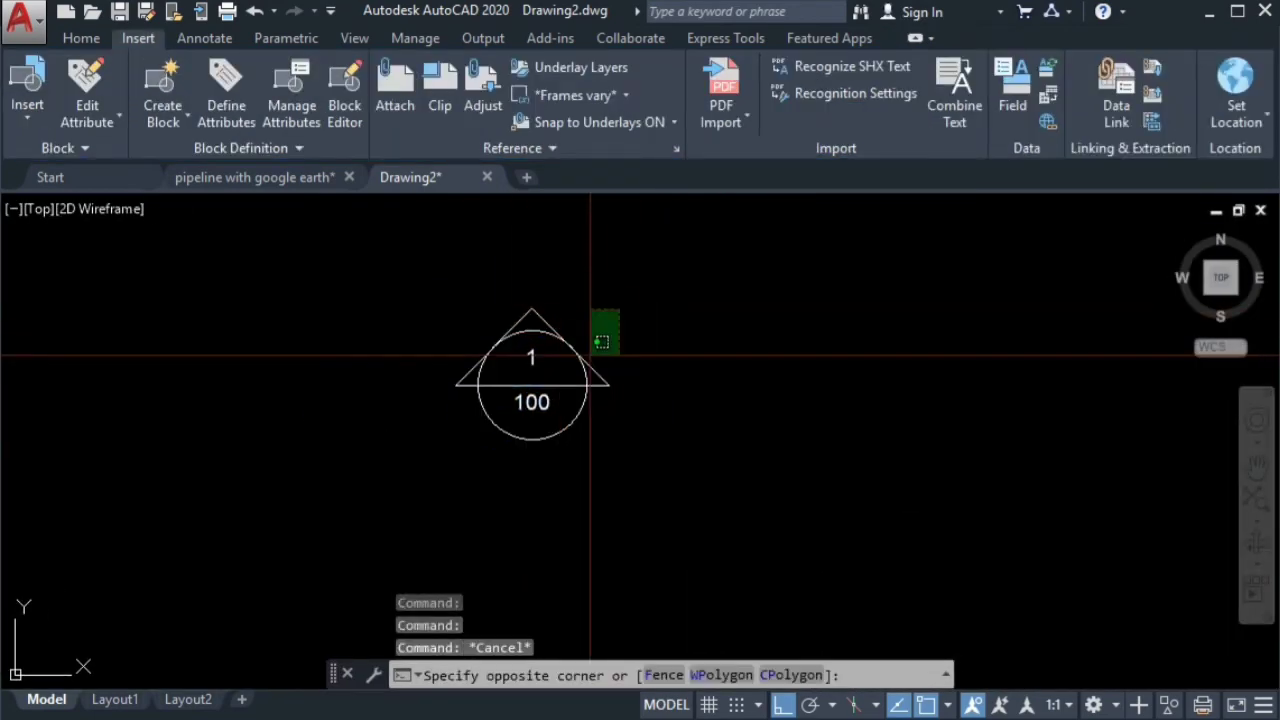
pyautogui.press('Escape')
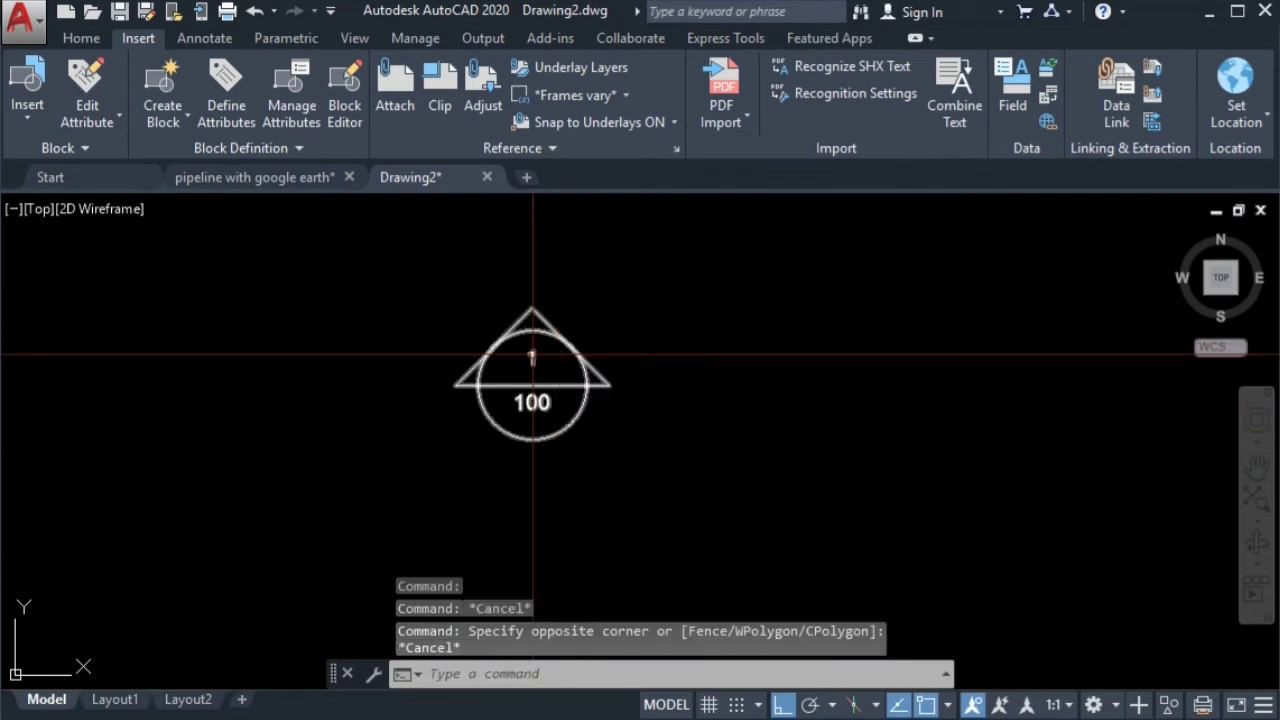
# - Open the bubble's Enhanced Attribute Editor and make the VIEWNUMBER value 1 red
pyautogui.click(532, 355)
pyautogui.doubleClick(532, 355)
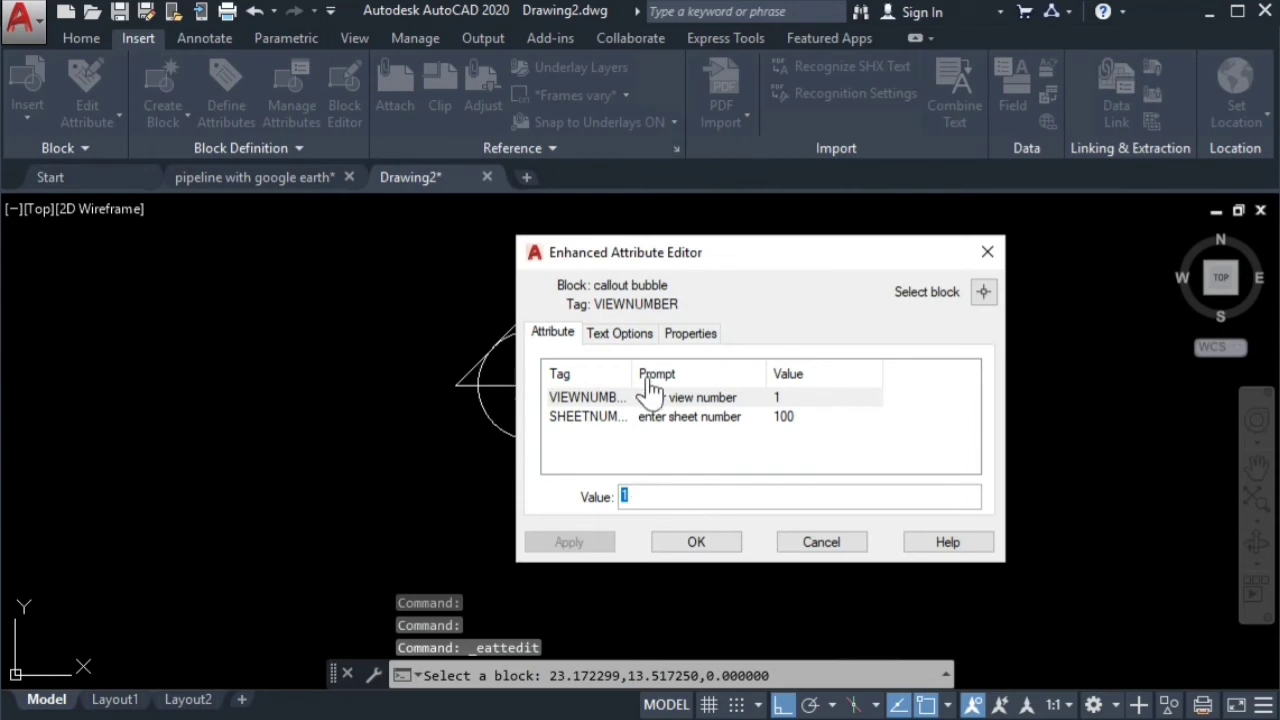
pyautogui.click(628, 335)
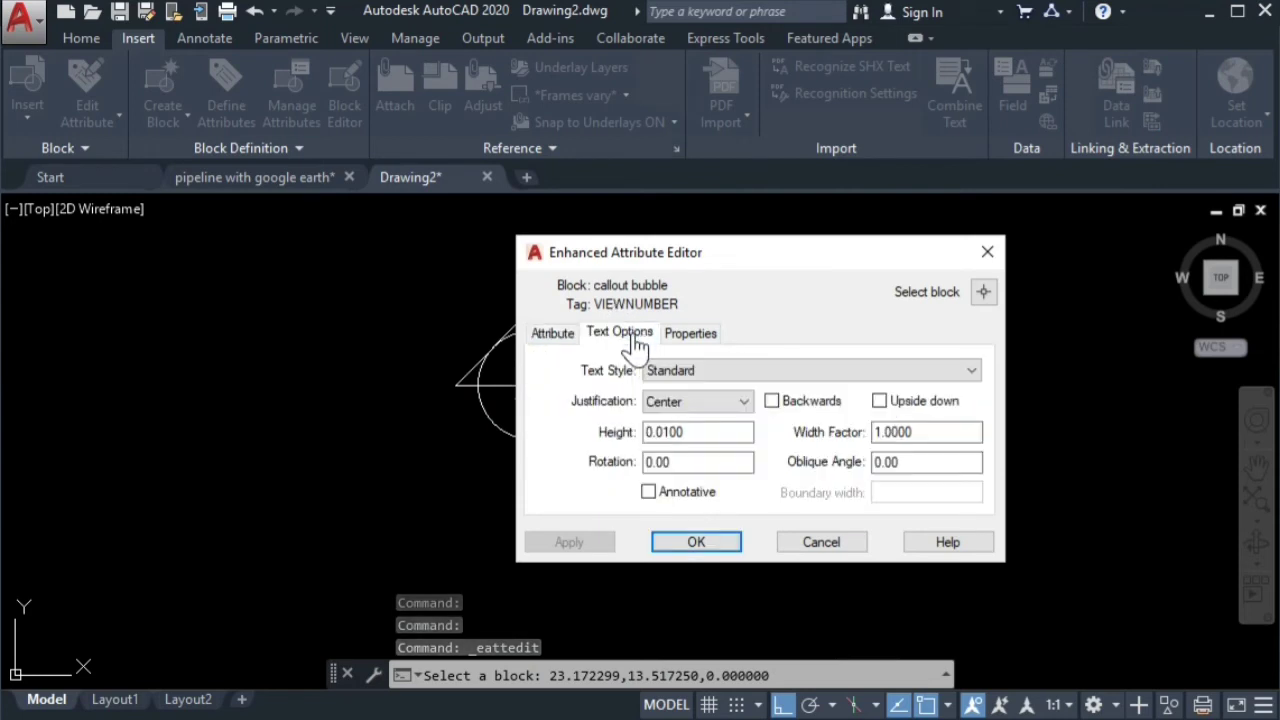
pyautogui.click(687, 340)
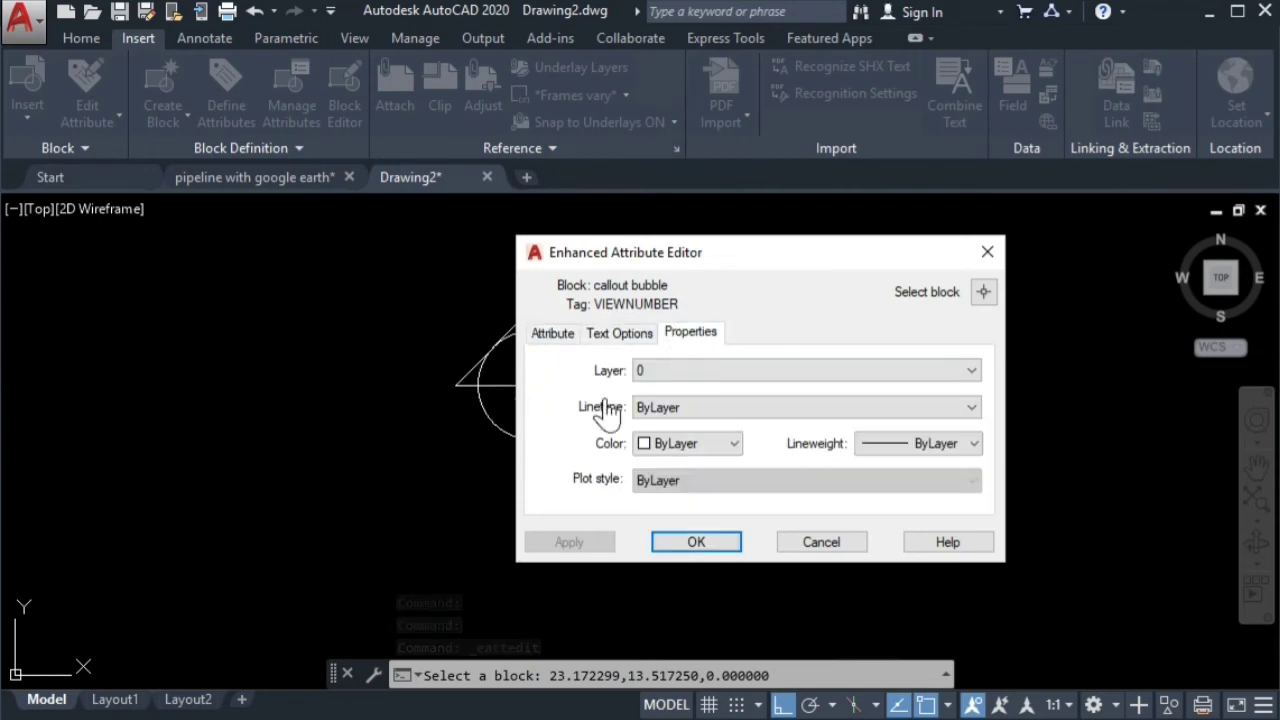
pyautogui.moveTo(728, 260); pyautogui.dragTo(847, 244)
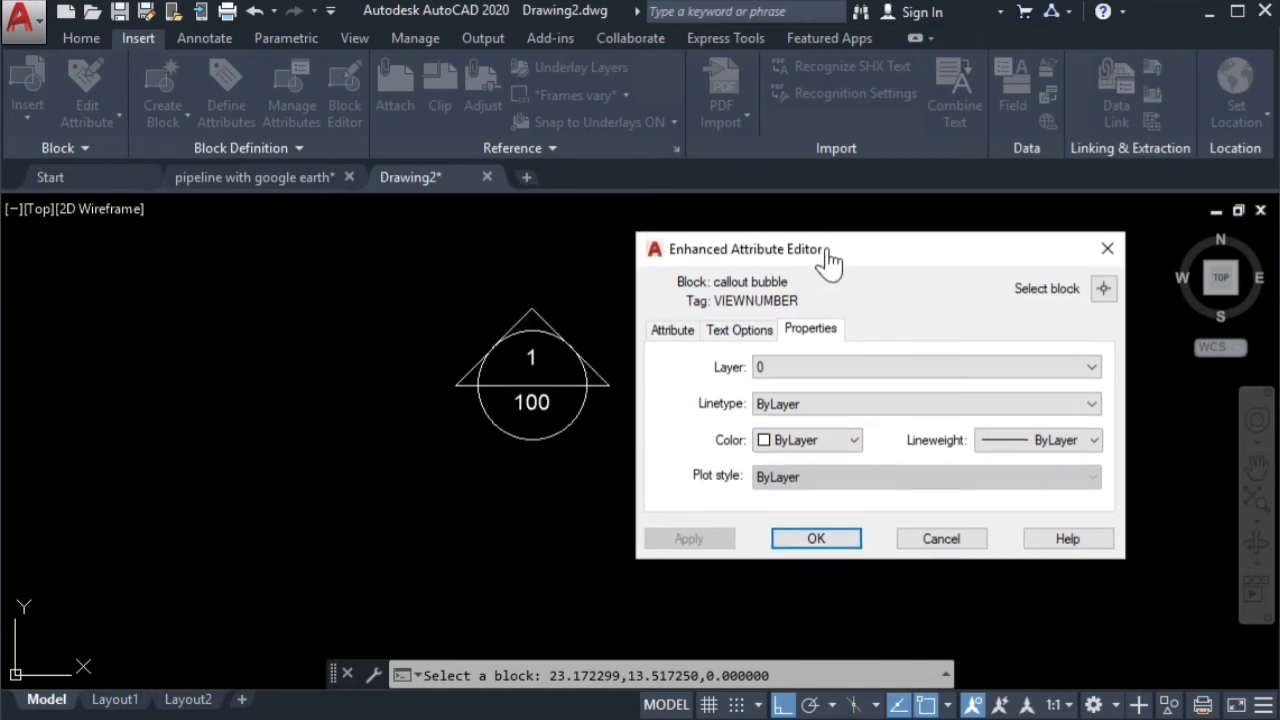
pyautogui.click(766, 438)
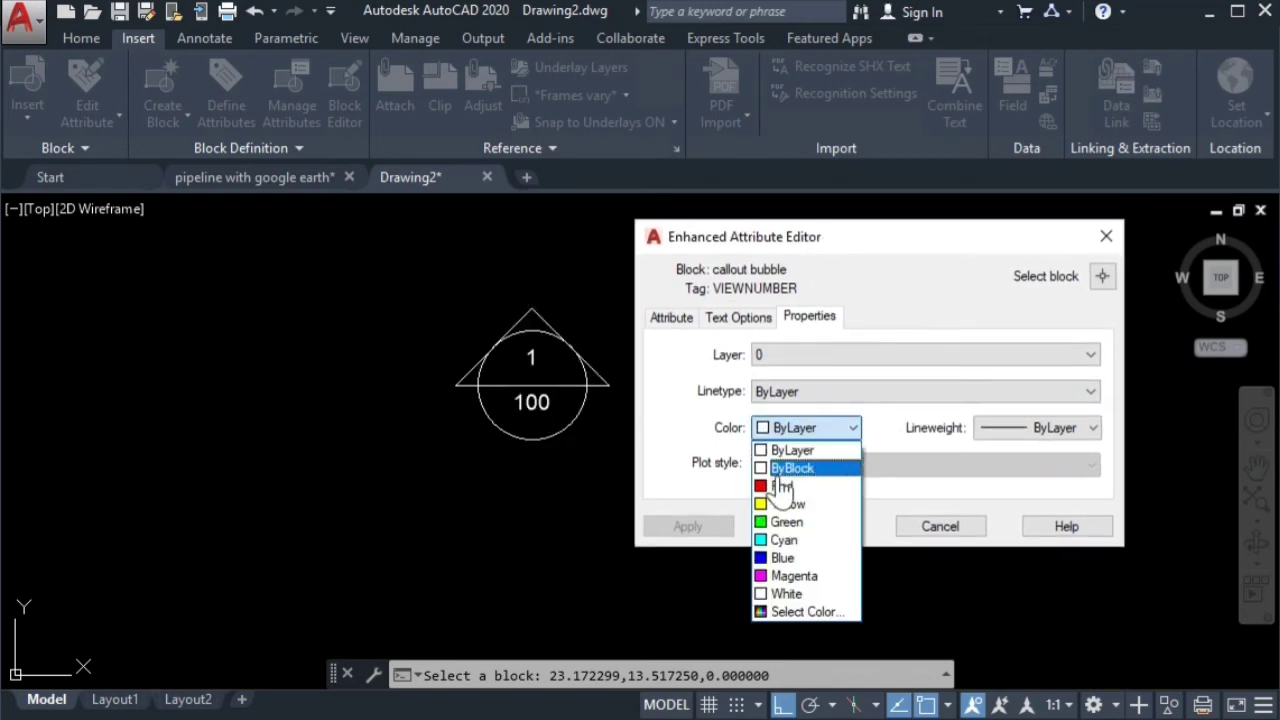
pyautogui.click(783, 490)
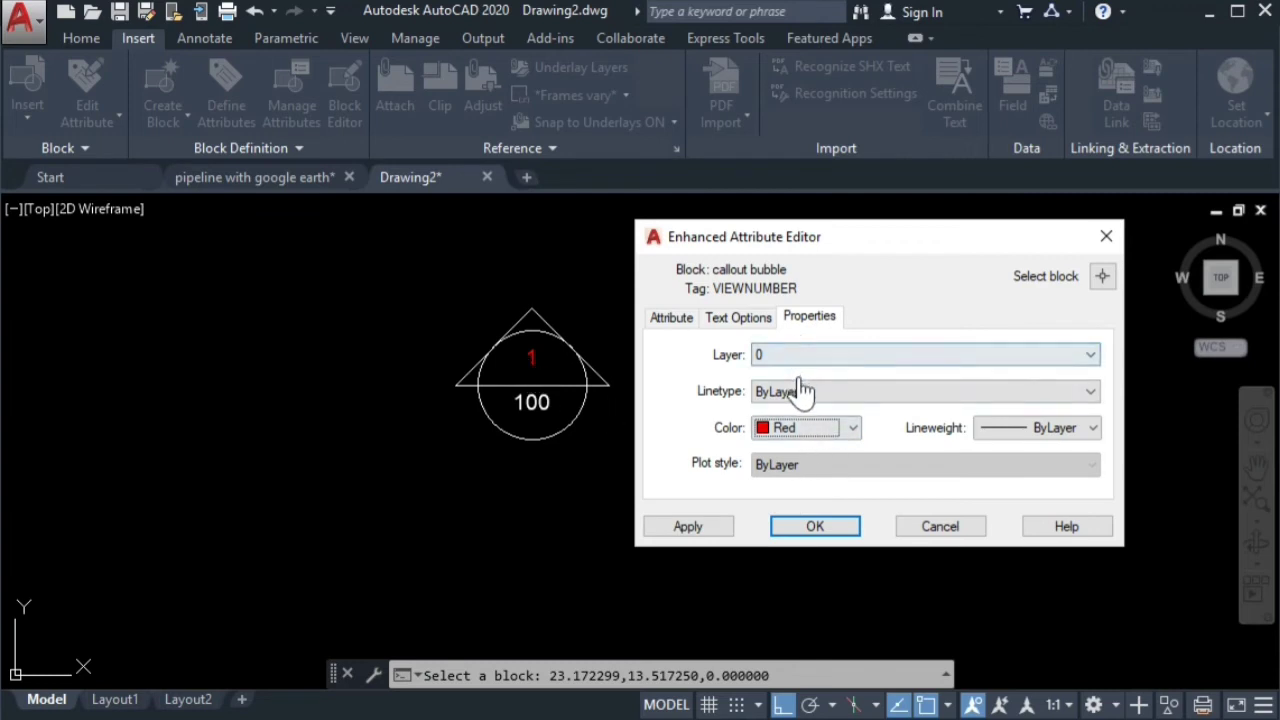
pyautogui.click(724, 322)
pyautogui.click(673, 320)
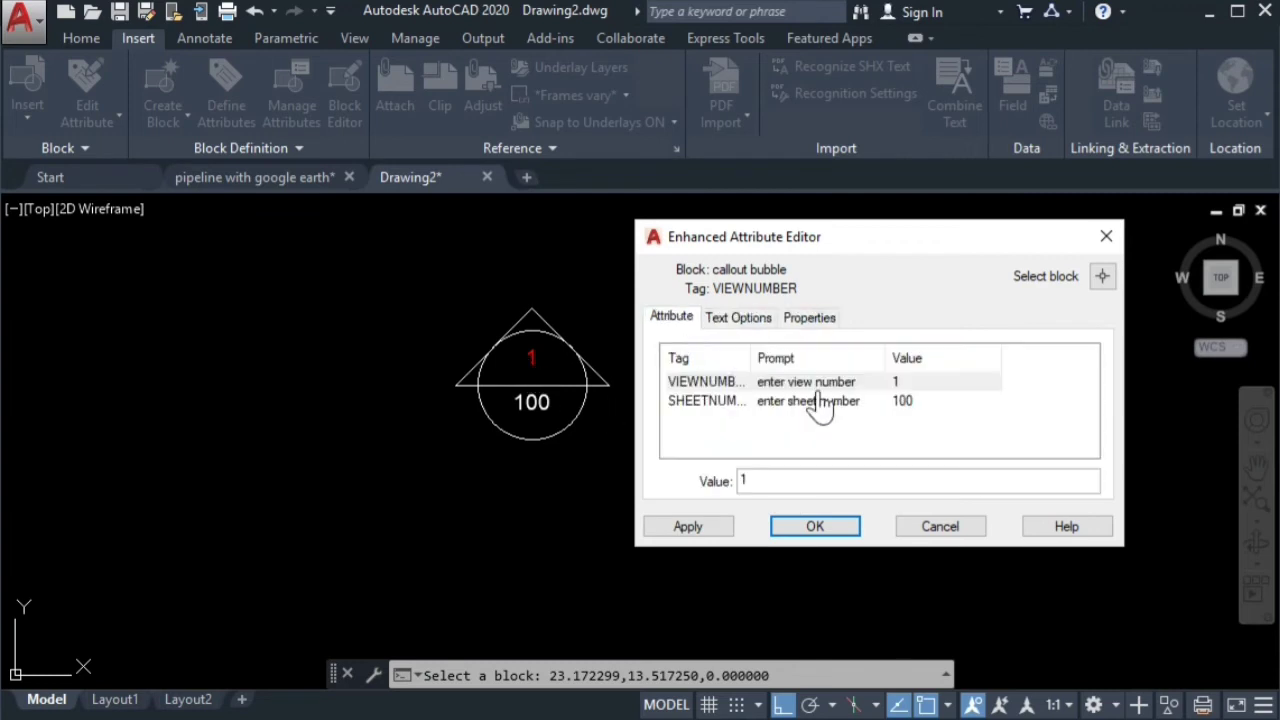
# - Make the SHEETNUMBER value 100 red, leaving its lineweight unchanged
pyautogui.click(902, 405)
pyautogui.click(762, 327)
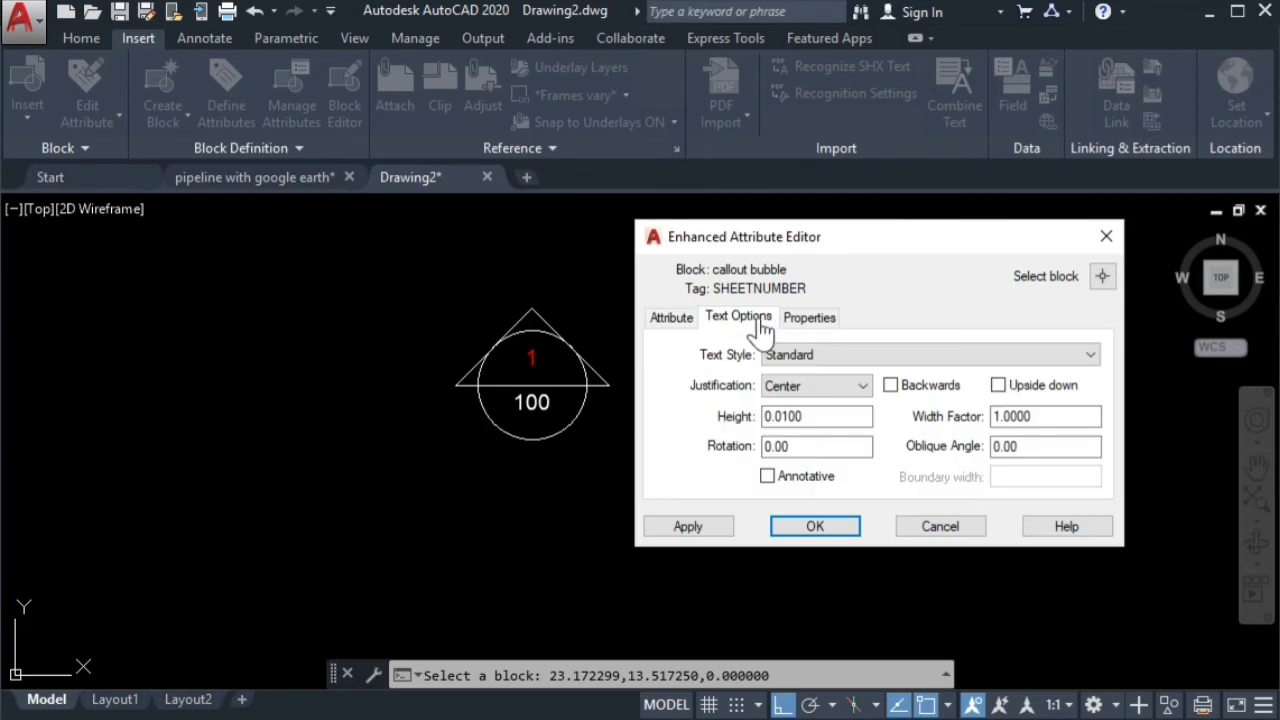
pyautogui.click(806, 330)
pyautogui.click(840, 432)
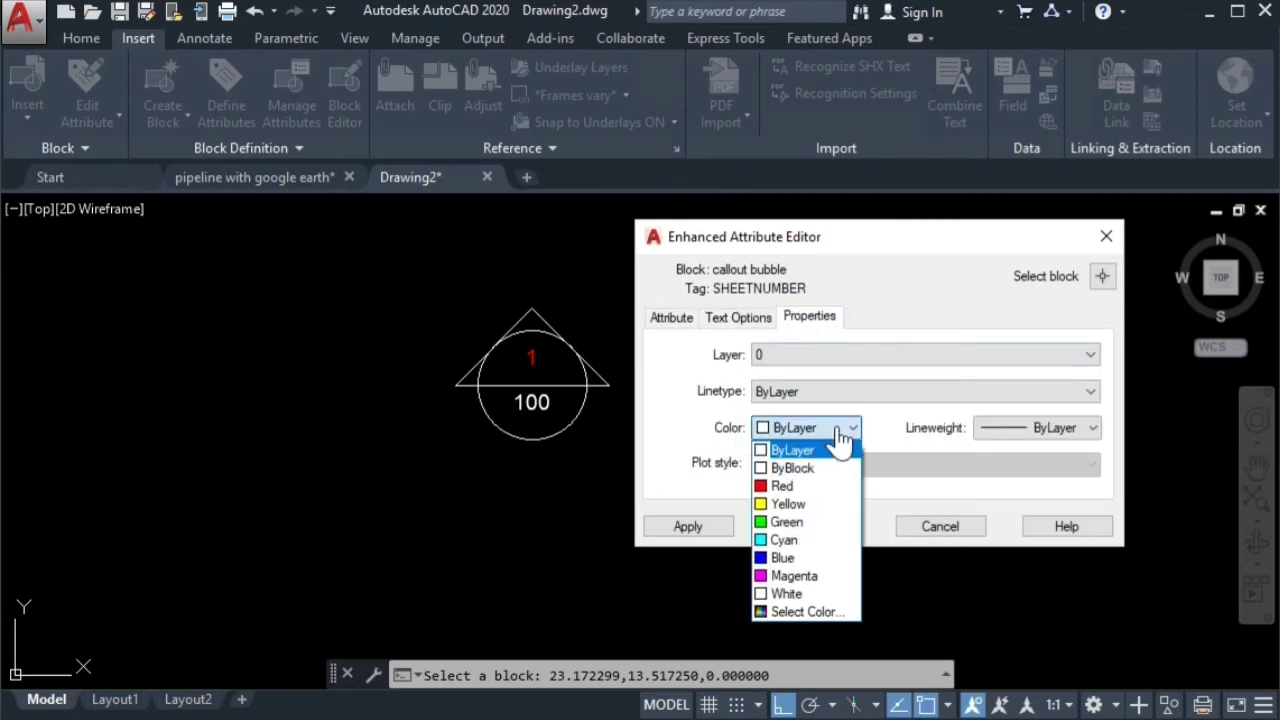
pyautogui.click(786, 522)
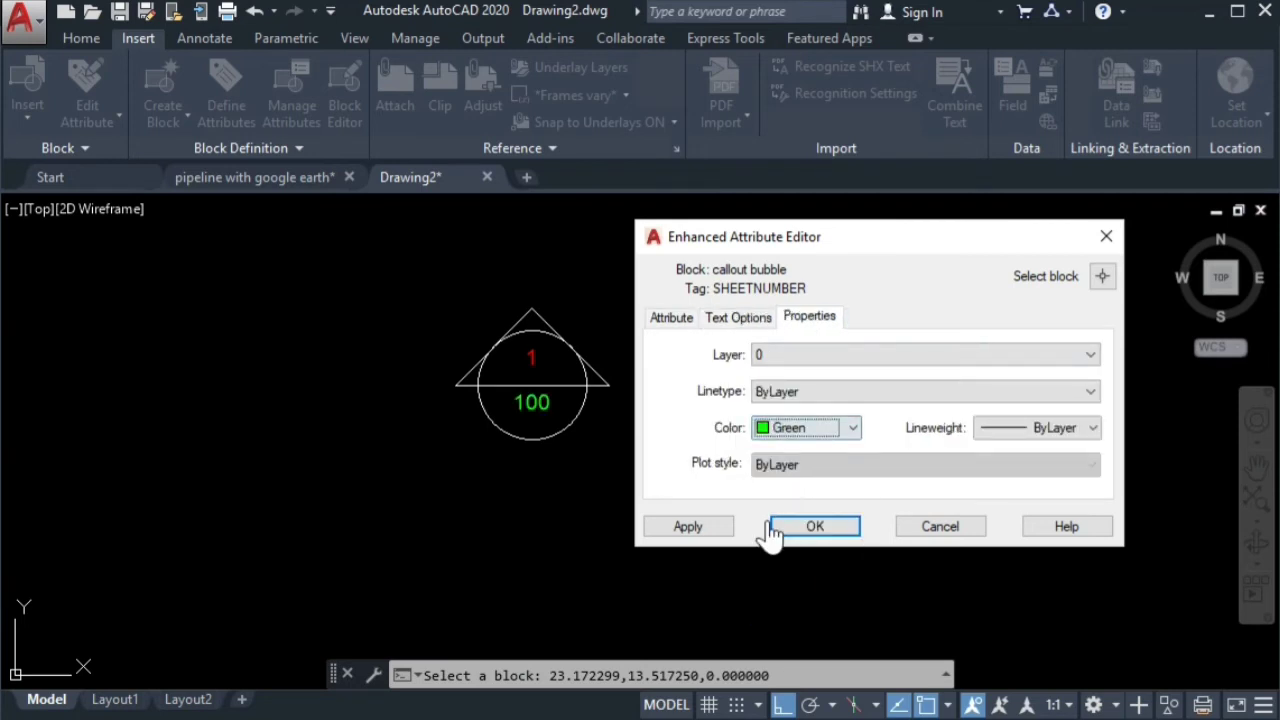
pyautogui.click(843, 437)
pyautogui.click(790, 484)
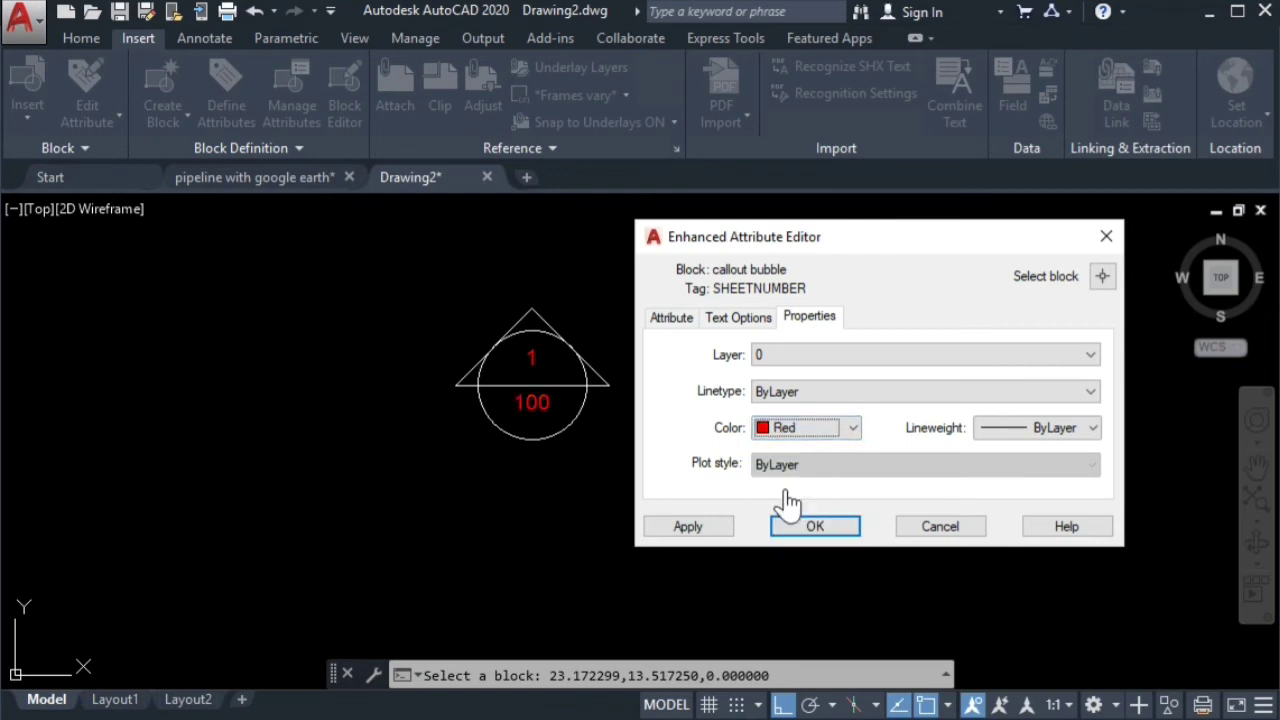
pyautogui.click(1045, 430)
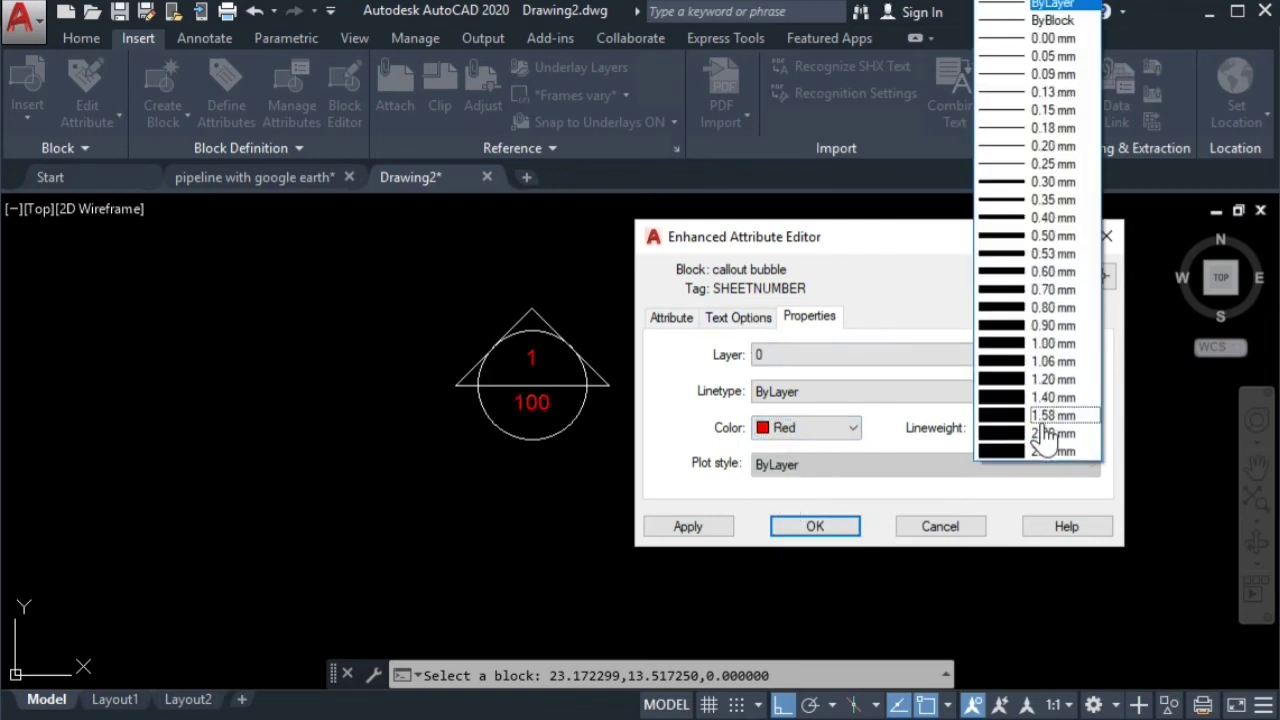
pyautogui.click(920, 431)
pyautogui.click(731, 320)
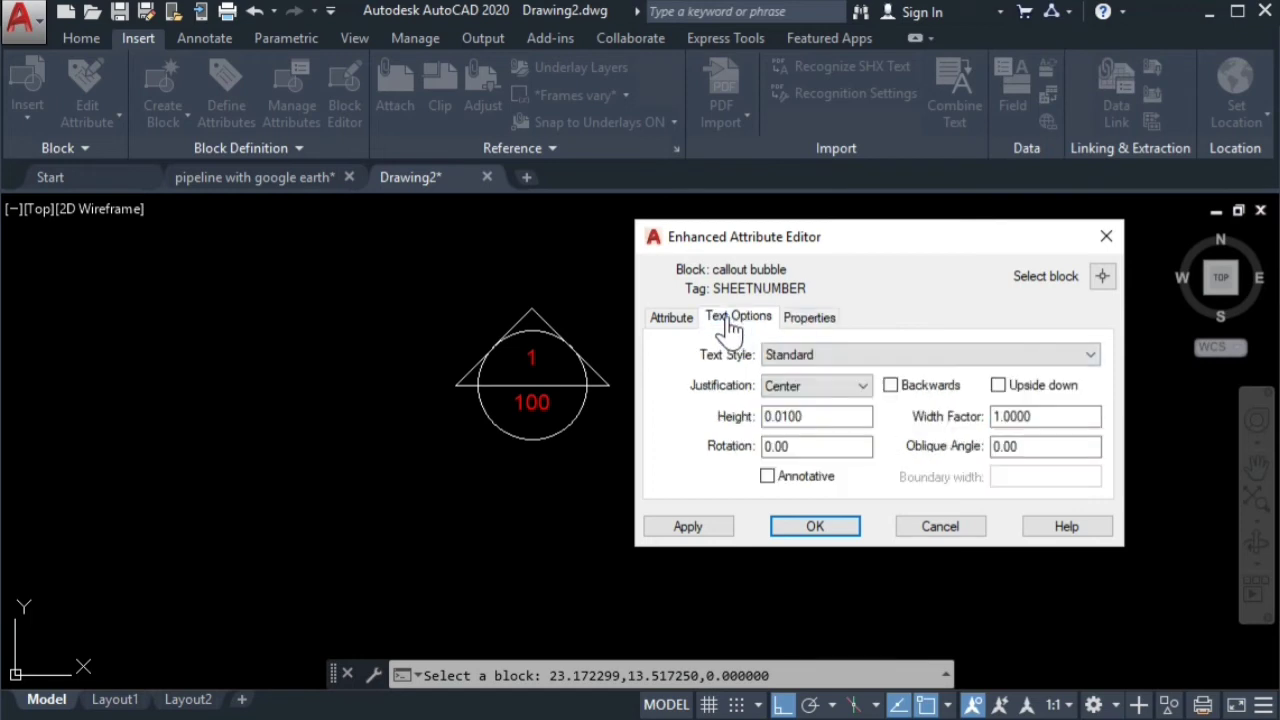
pyautogui.click(670, 333)
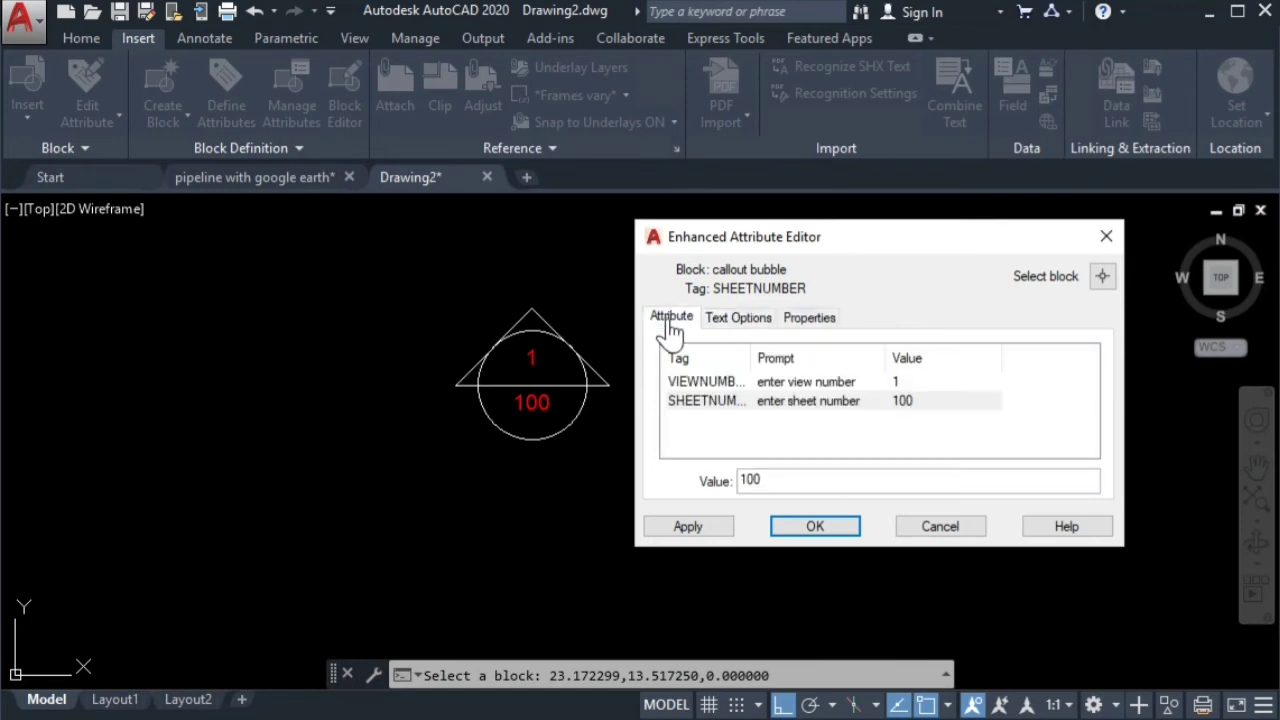
# - Apply the attribute values, then flip the bubble and rotate it right and back upright
pyautogui.click(816, 527)
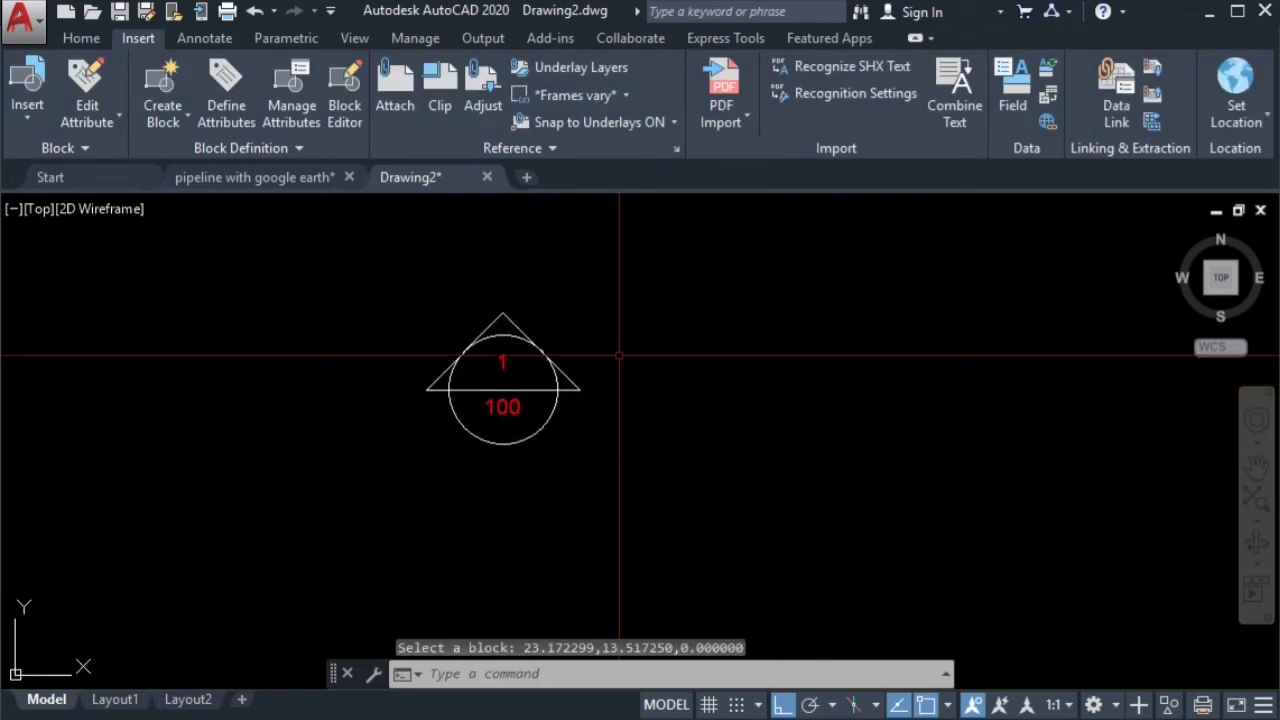
pyautogui.click(515, 322)
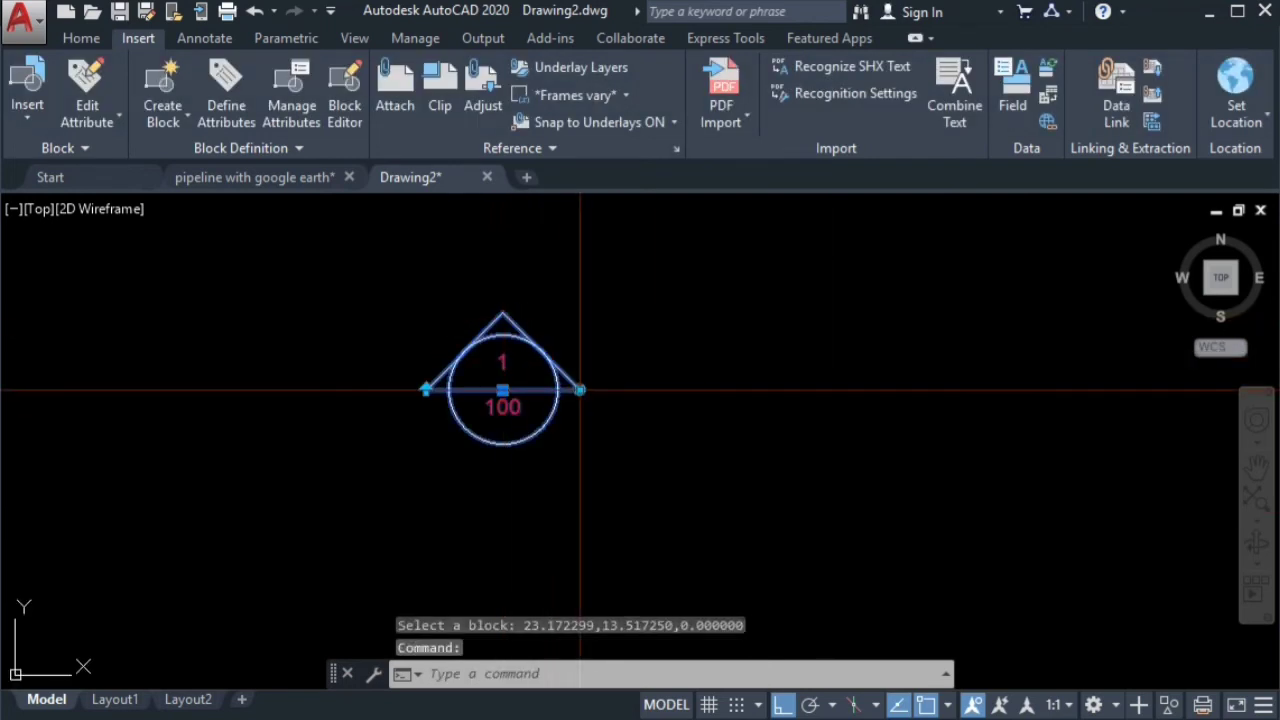
pyautogui.click(426, 390)
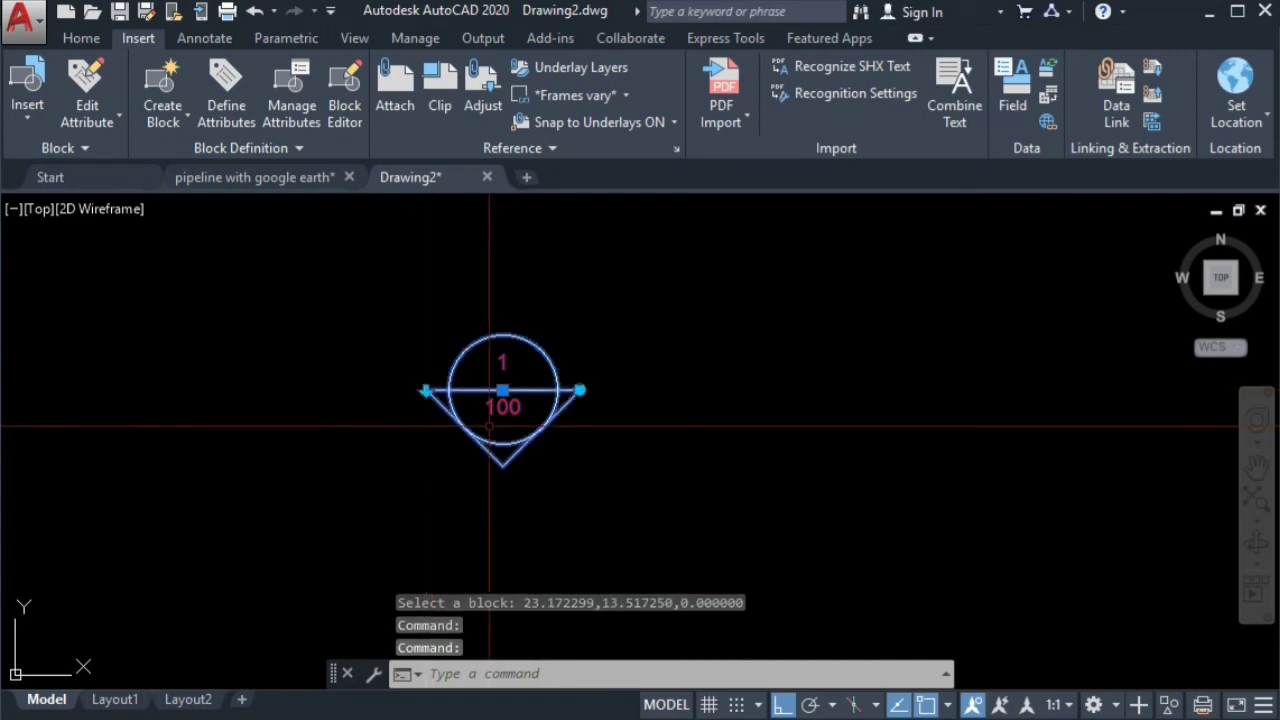
pyautogui.click(580, 390)
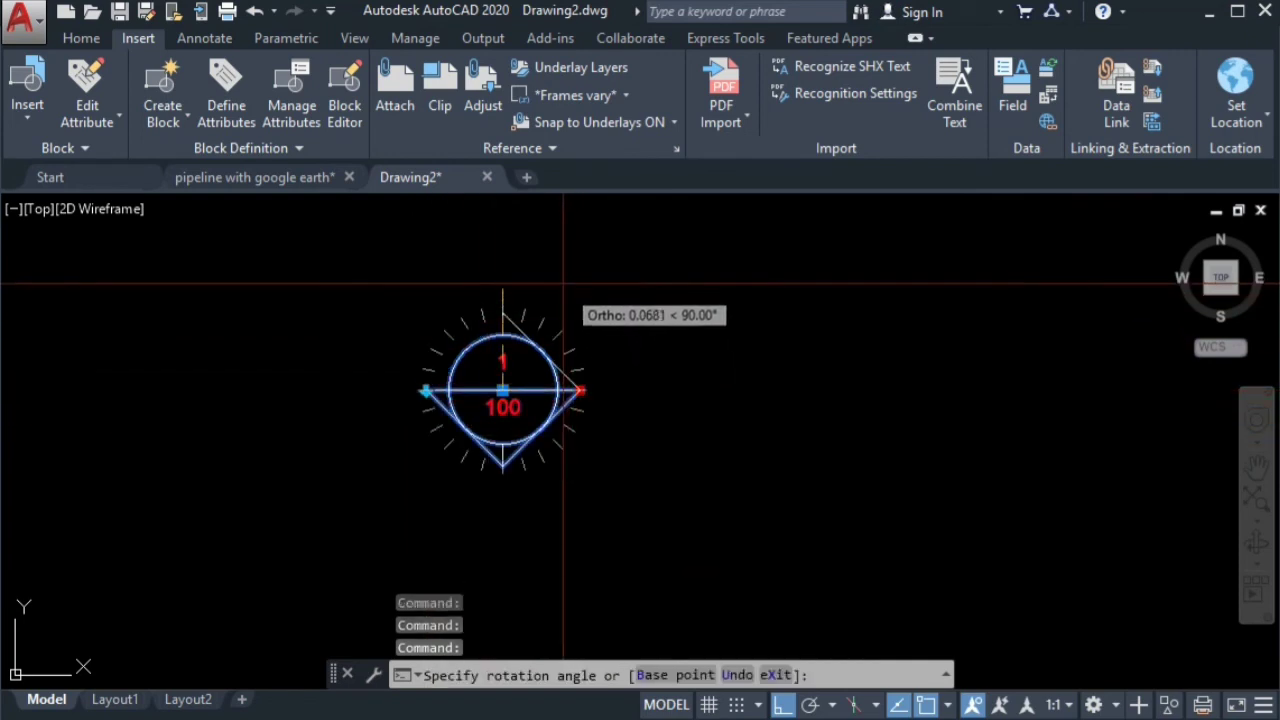
pyautogui.click(562, 302)
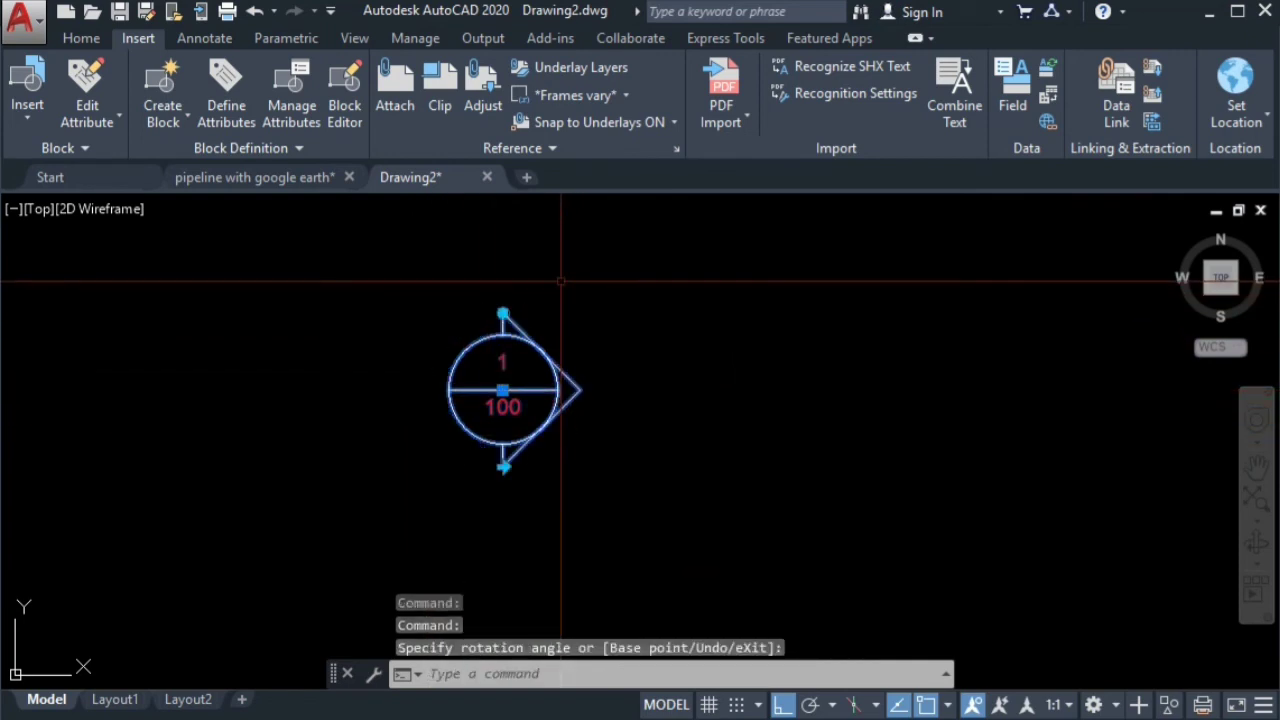
pyautogui.click(503, 314)
pyautogui.click(392, 393)
# - Rotate the bubble so the triangle points left, then back up, and deselect it
pyautogui.scroll(5, 423, 428)
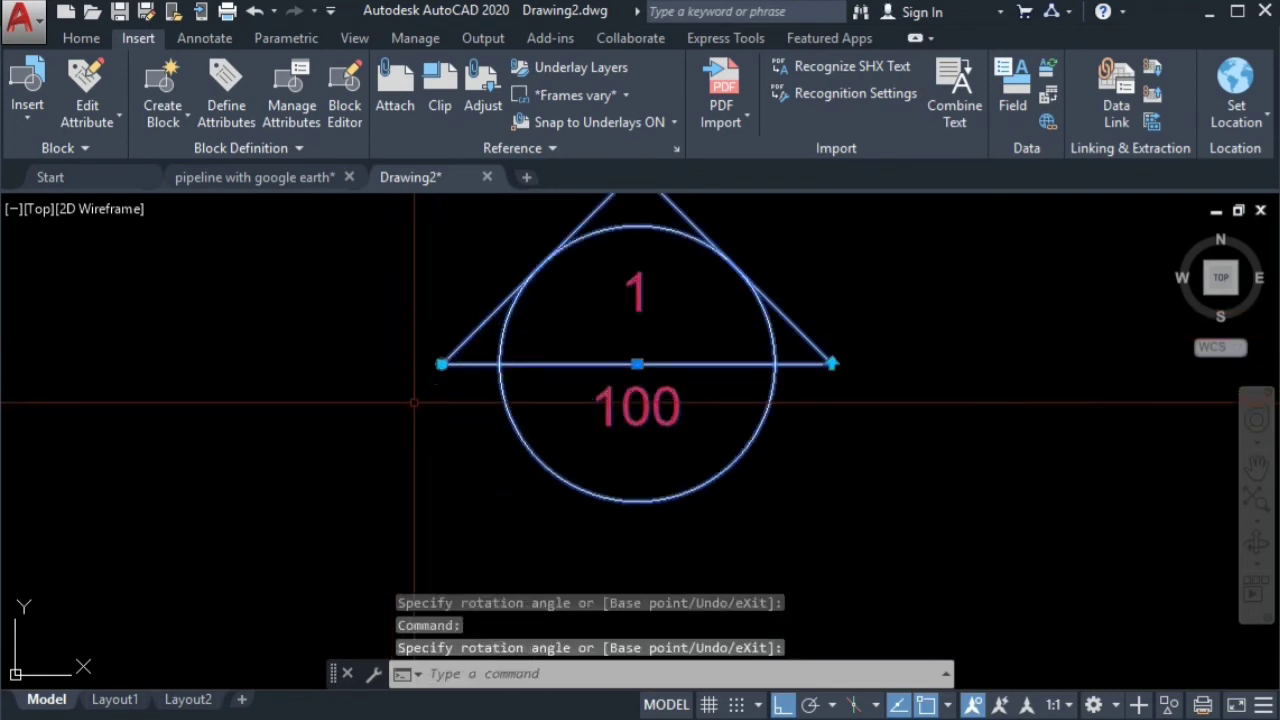
pyautogui.scroll(-2, 466, 360)
pyautogui.scroll(-1, 530, 413)
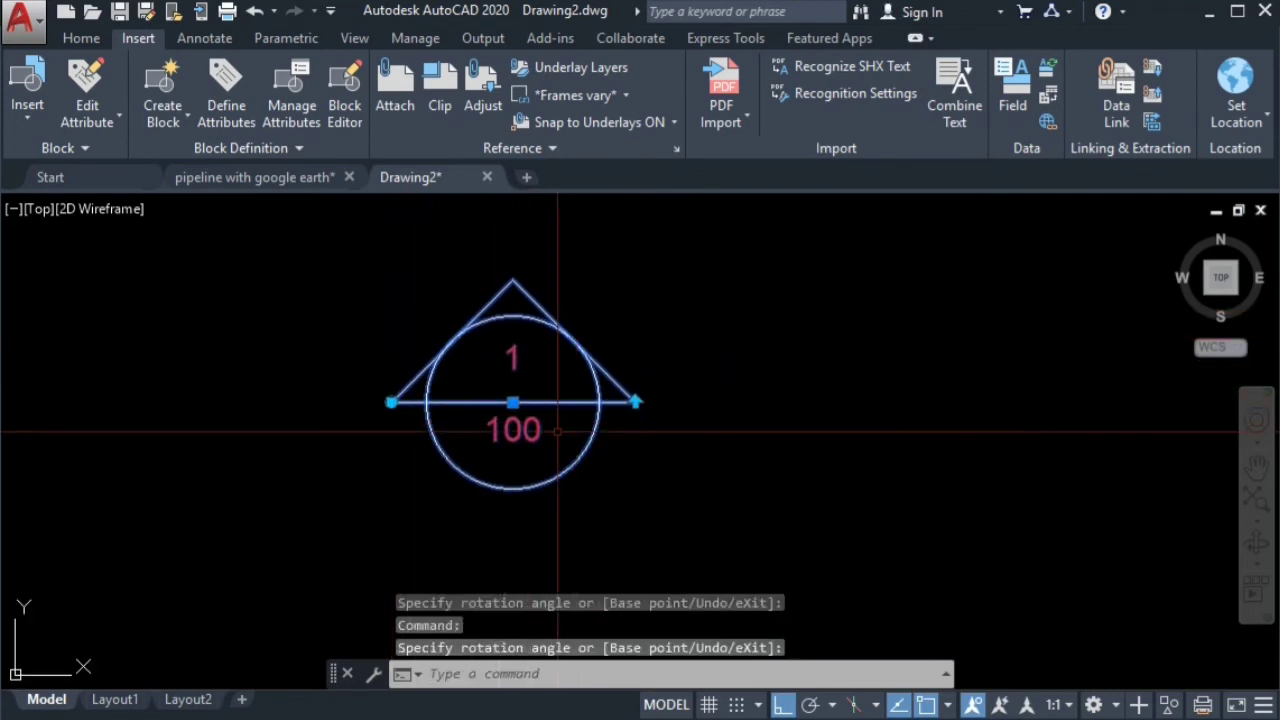
pyautogui.click(391, 403)
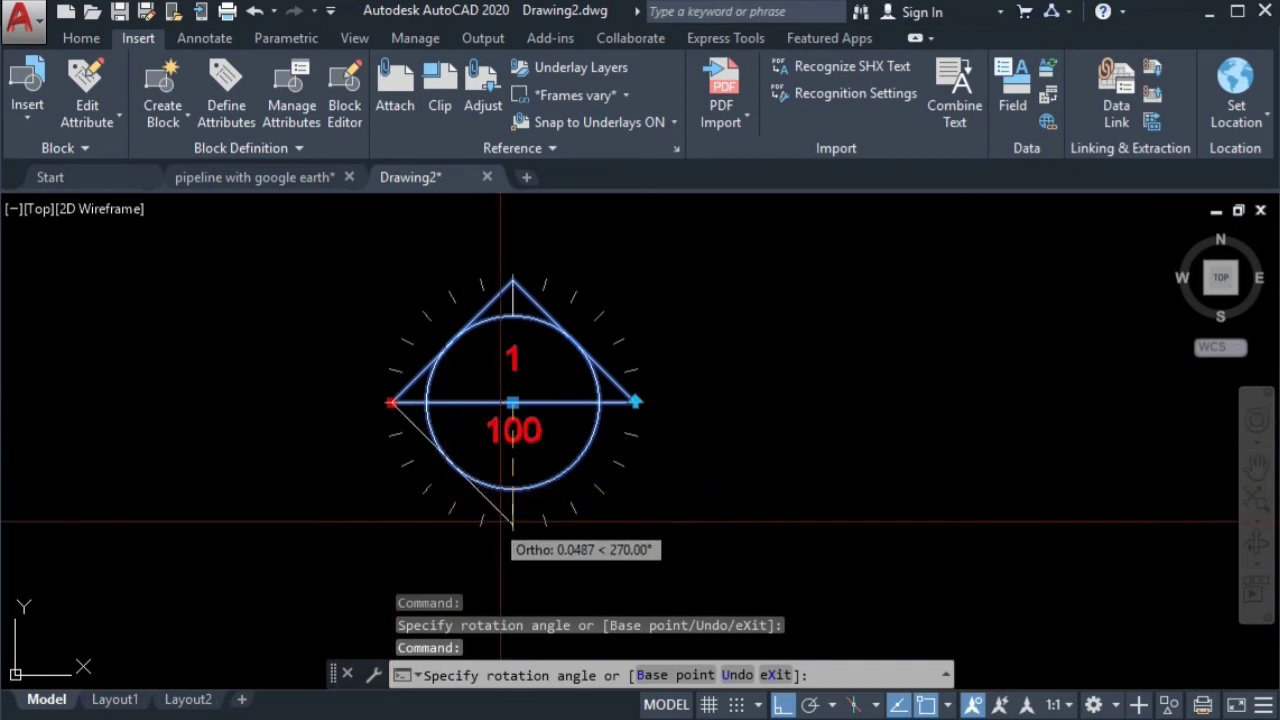
pyautogui.click(578, 535)
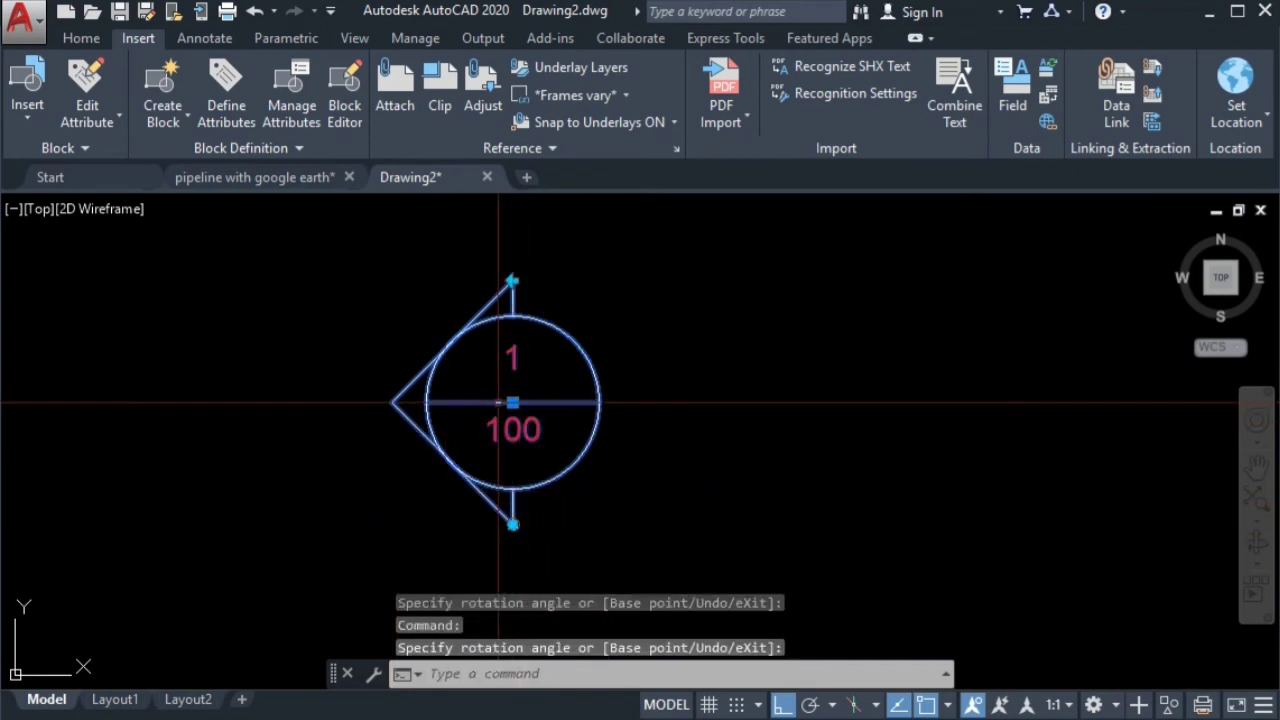
pyautogui.click(512, 524)
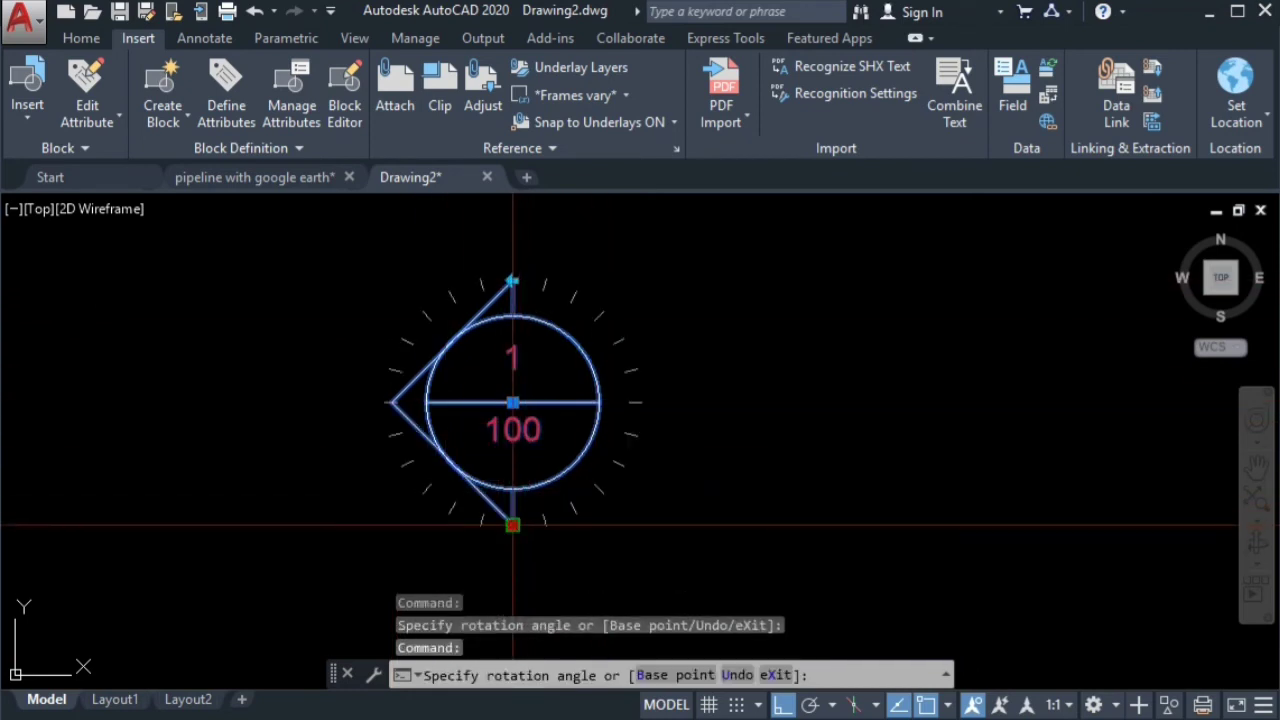
pyautogui.click(391, 403)
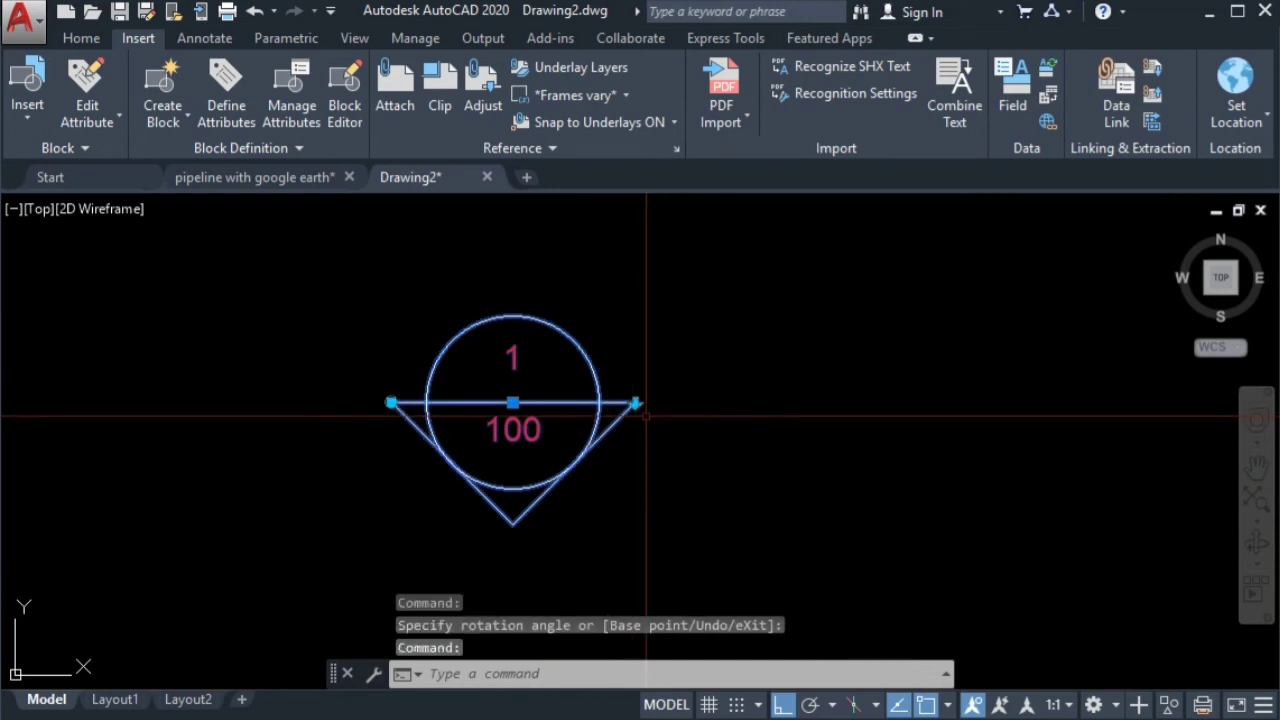
pyautogui.press('Escape')
pyautogui.press('Escape')
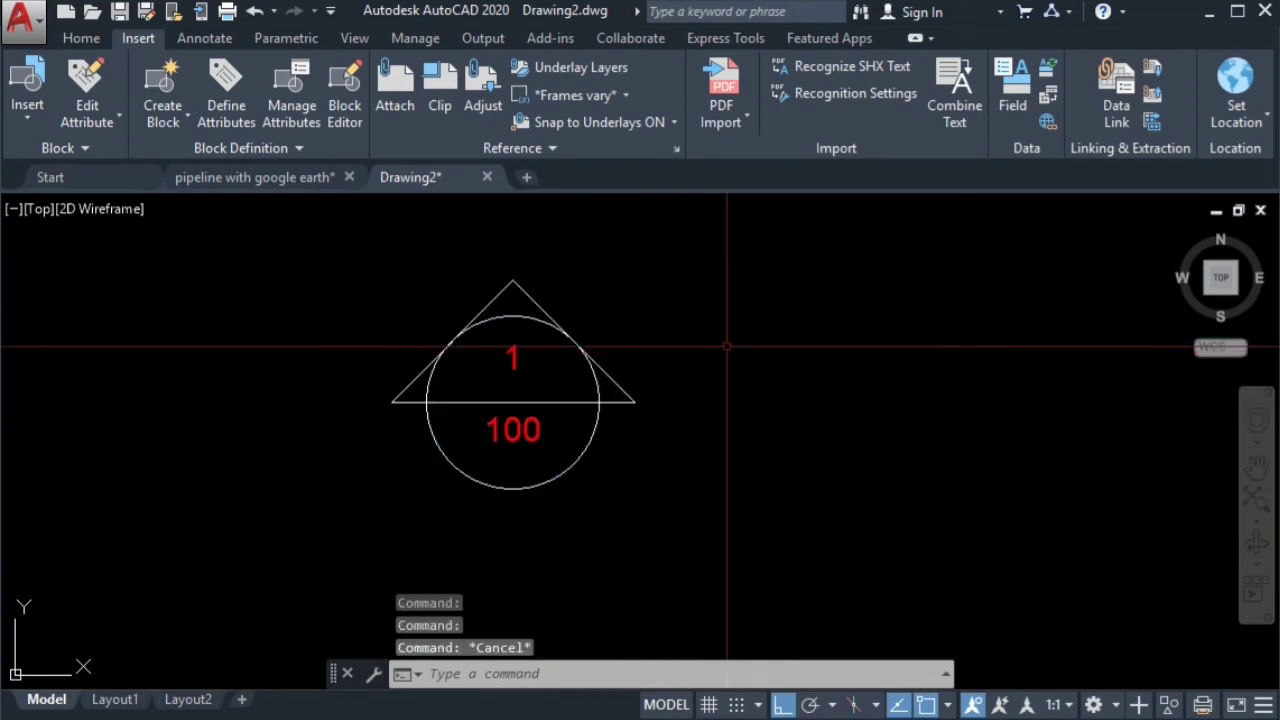
# - Pan to the callout bubble, window-select it, and erase it with the Home tab's Erase
pyautogui.moveTo(728, 352); pyautogui.dragTo(718, 364, button='middle')
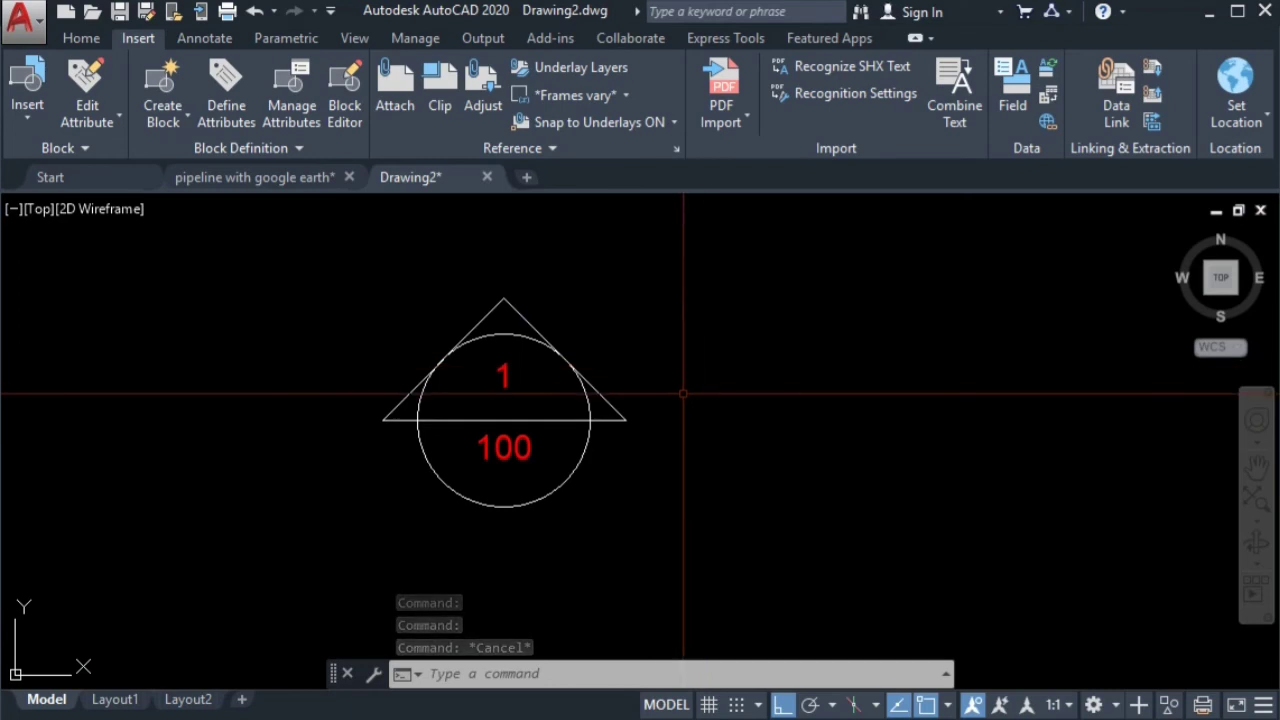
pyautogui.moveTo(680, 375); pyautogui.dragTo(699, 375, button='middle')
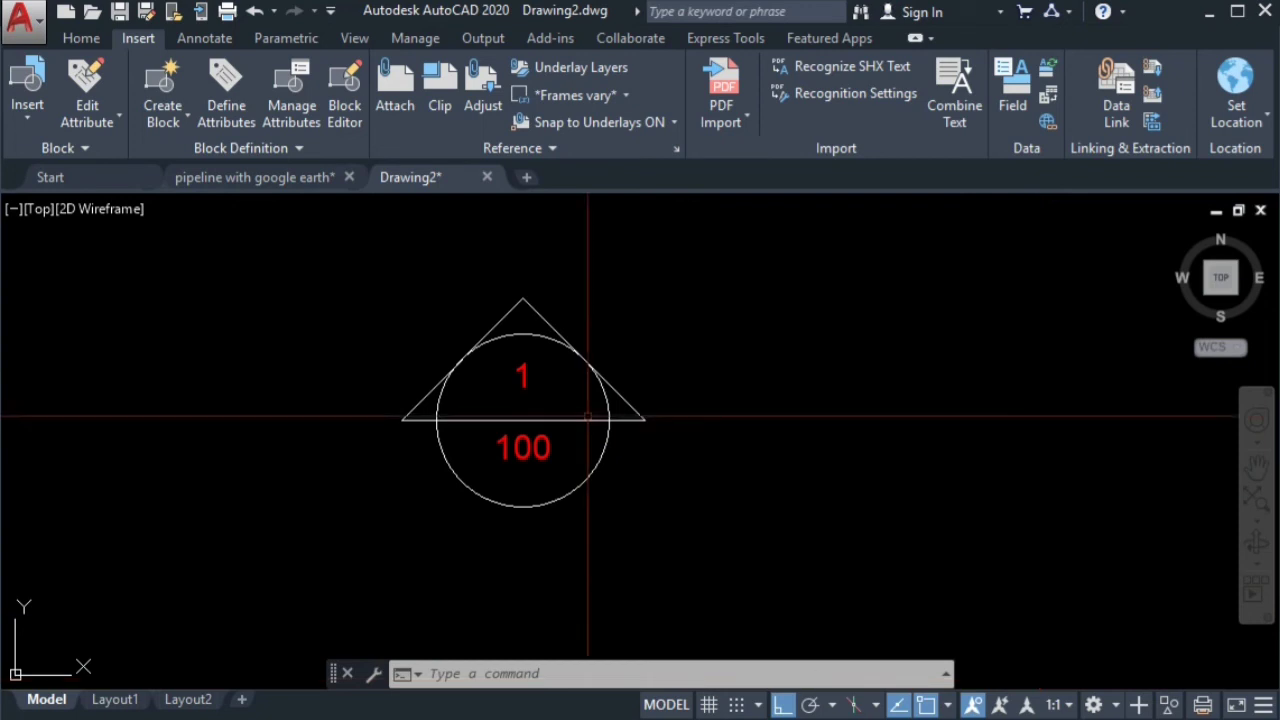
pyautogui.click(551, 302)
pyautogui.click(859, 636)
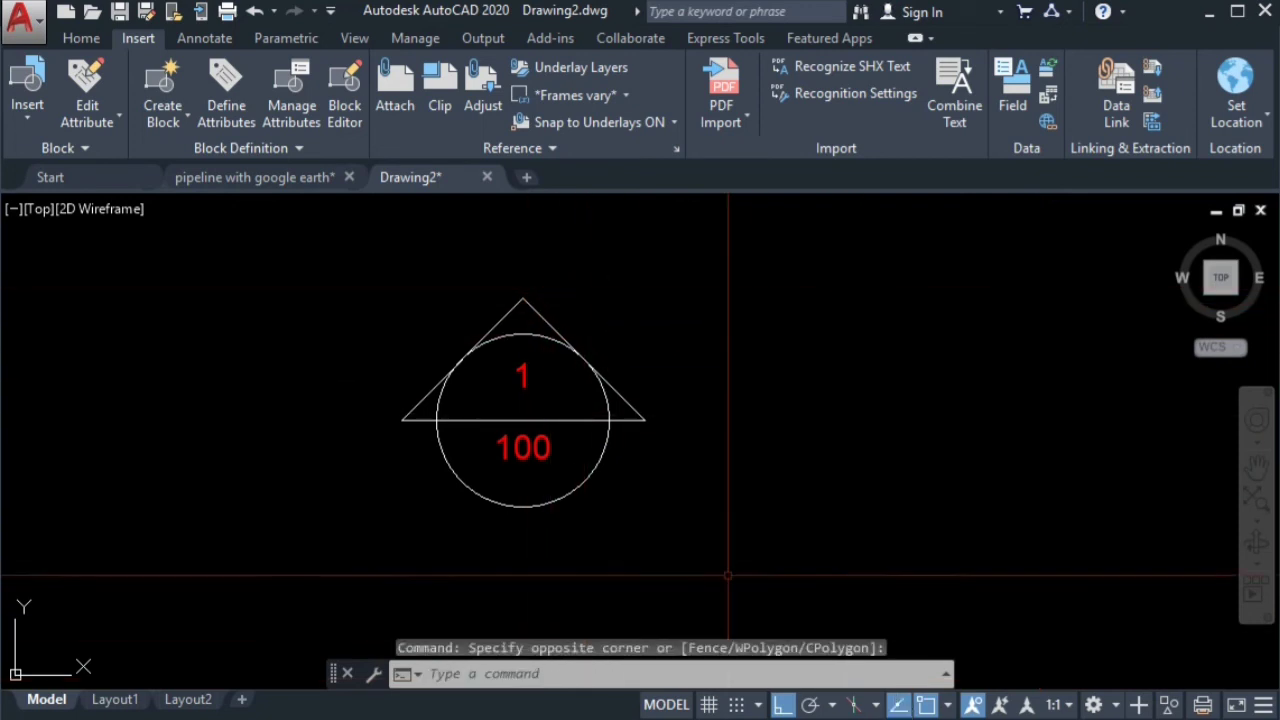
pyautogui.click(632, 349)
pyautogui.click(575, 390)
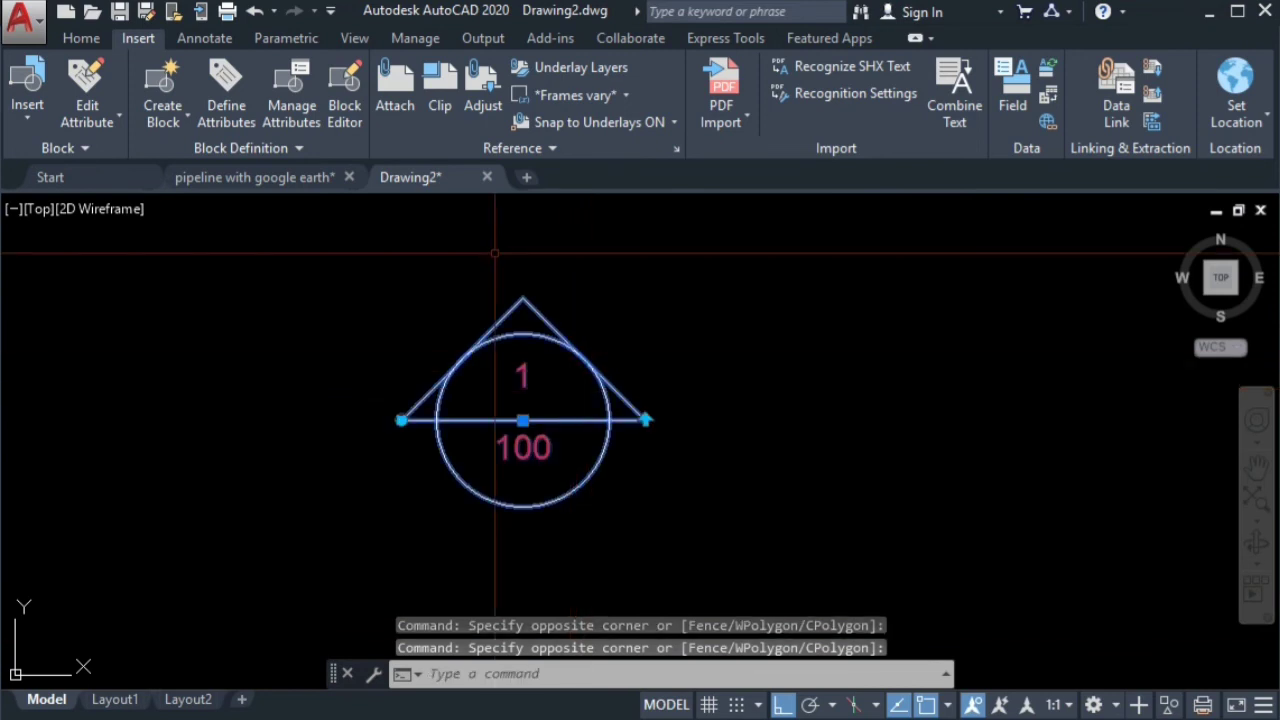
pyautogui.click(80, 38)
pyautogui.click(380, 74)
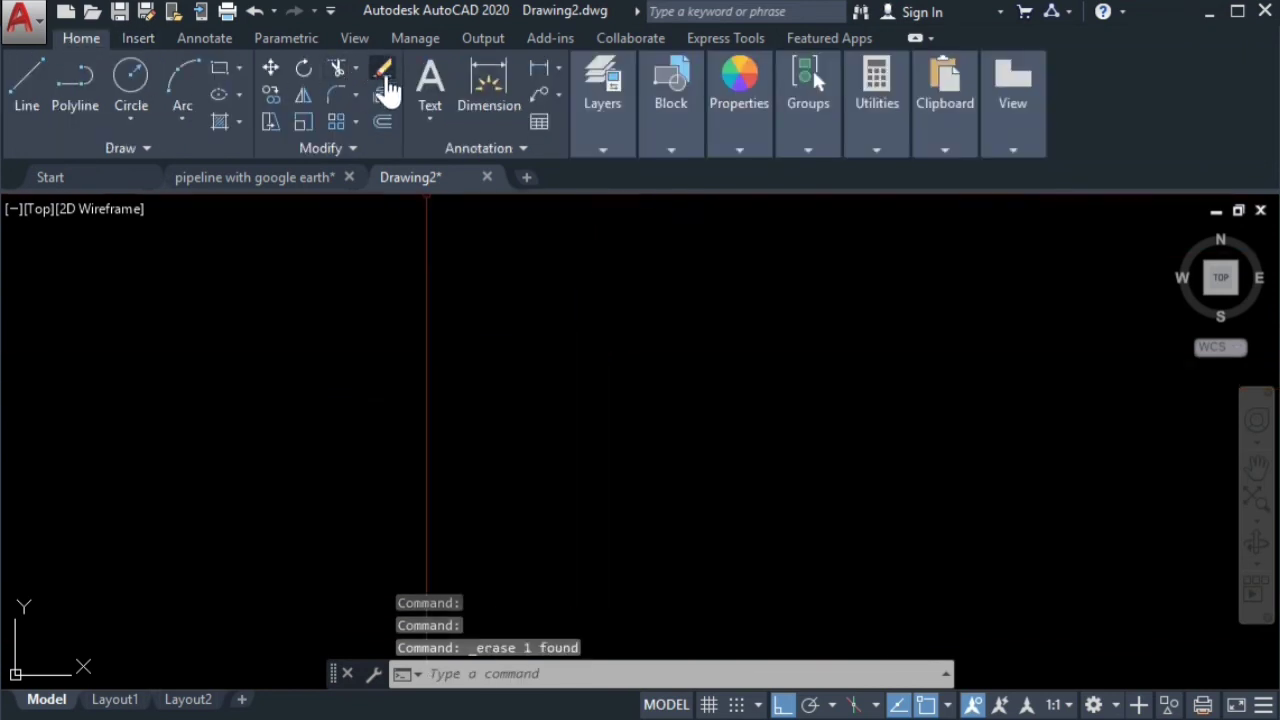
# - Insert the callout bubble block from the Insert gallery, accepting view 1 and sheet 100
pyautogui.click(138, 38)
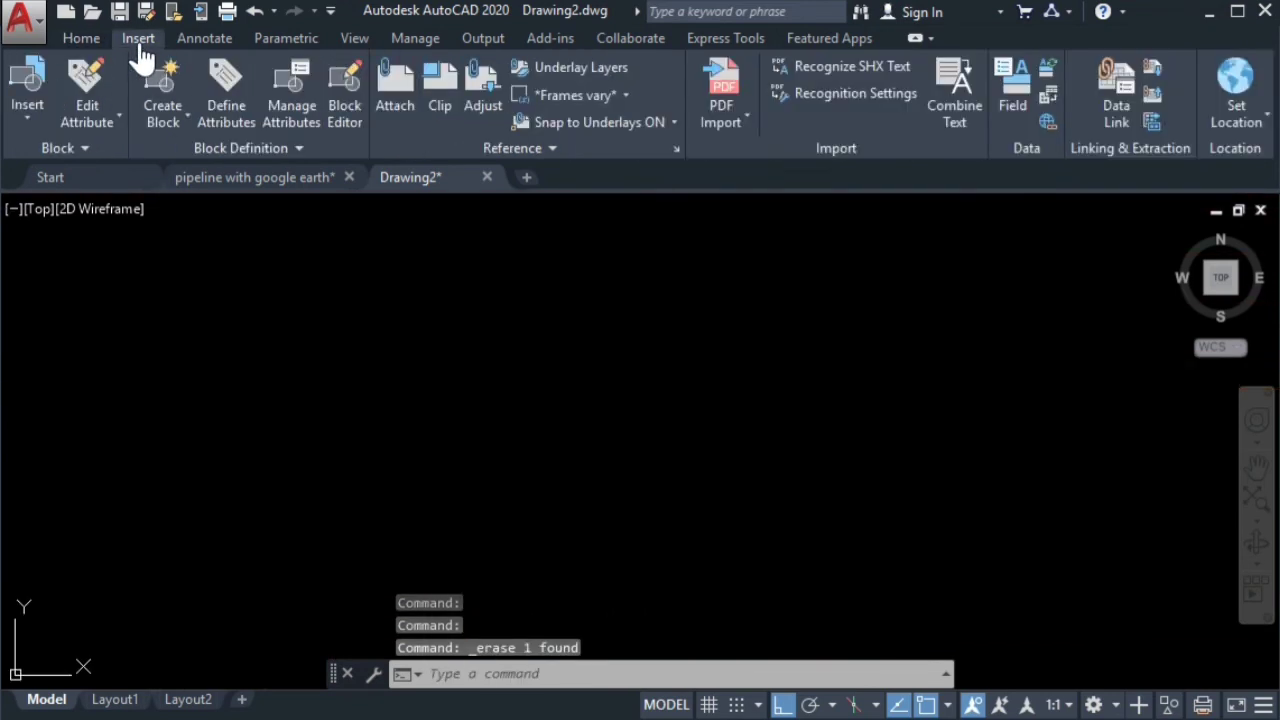
pyautogui.click(28, 118)
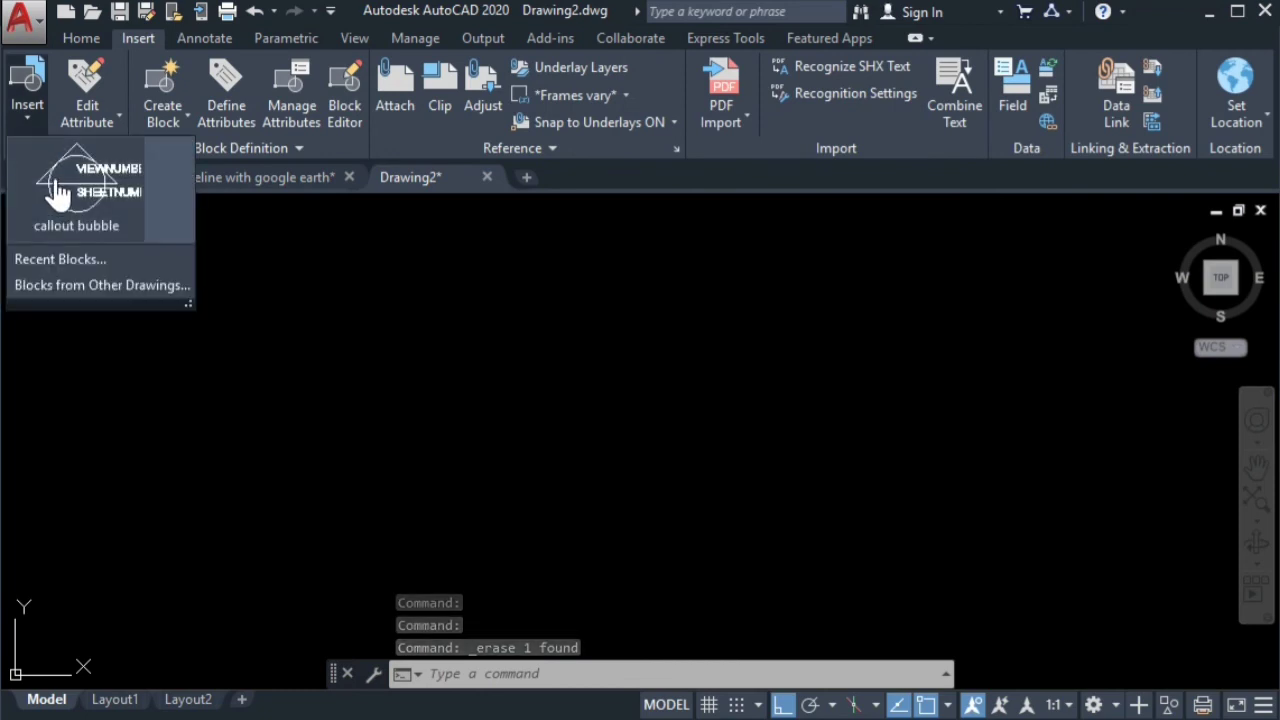
pyautogui.click(58, 200)
pyautogui.click(515, 437)
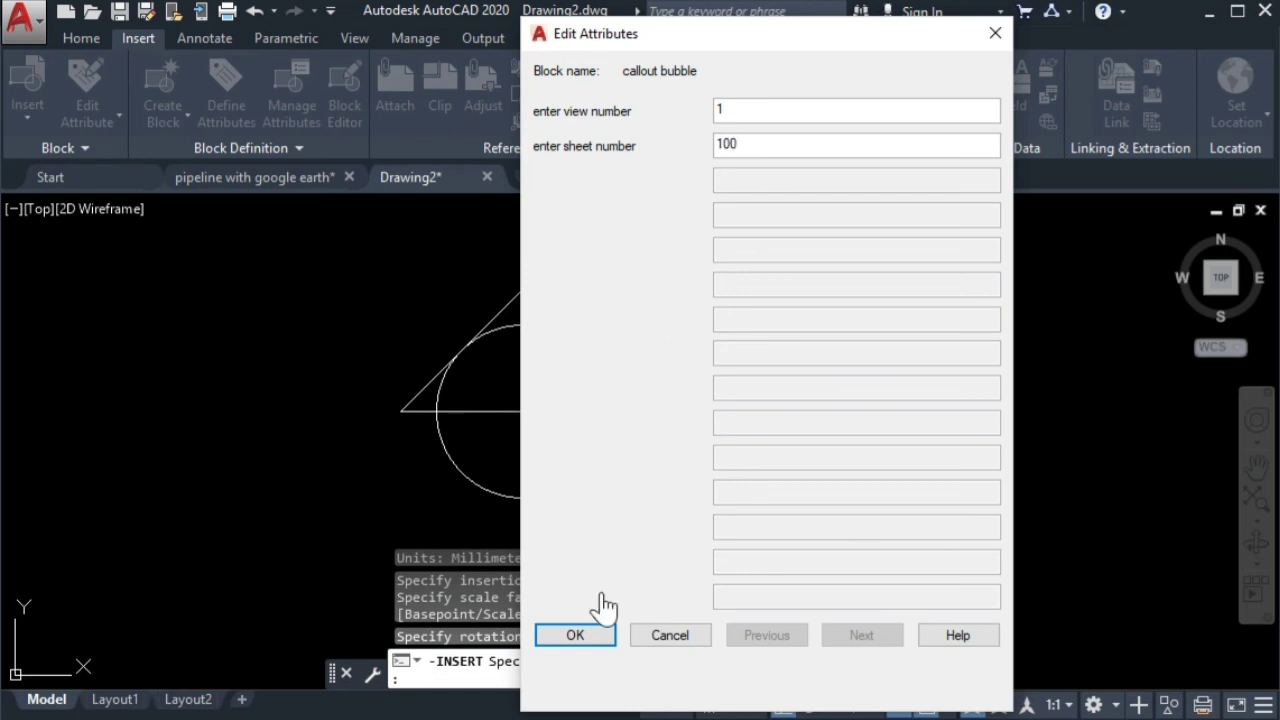
pyautogui.click(575, 635)
pyautogui.click(544, 364)
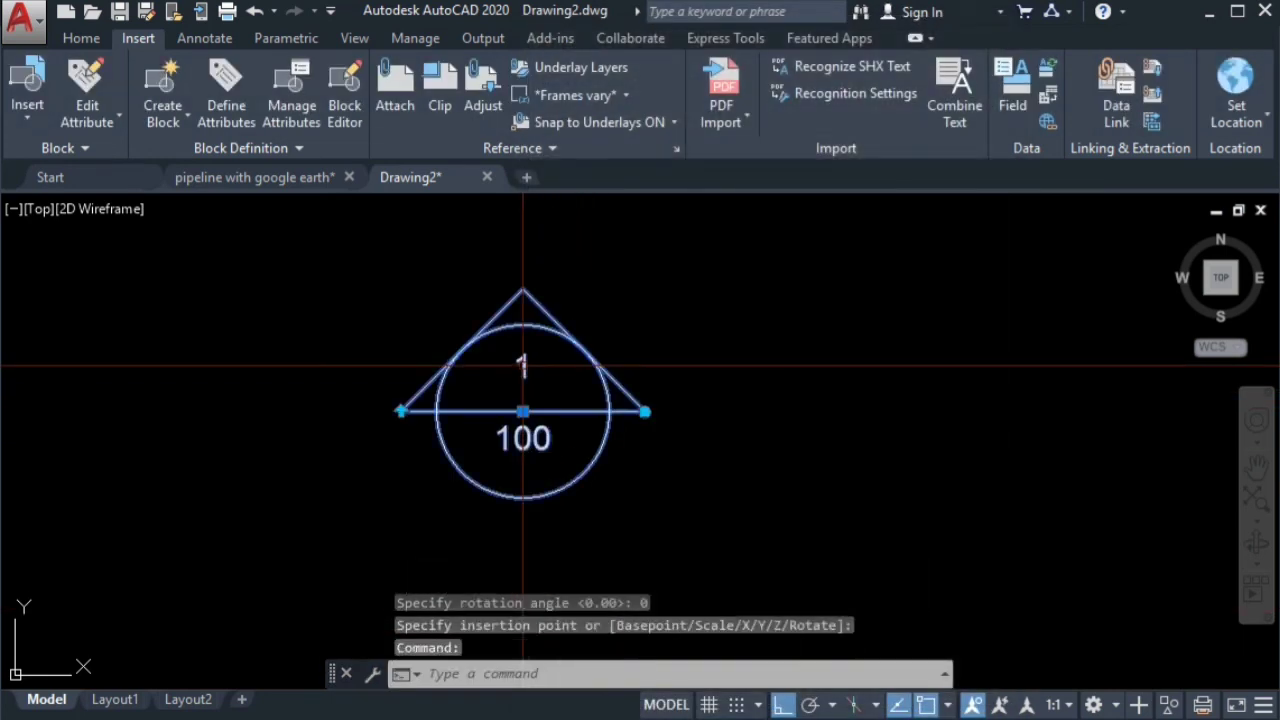
pyautogui.press('Escape')
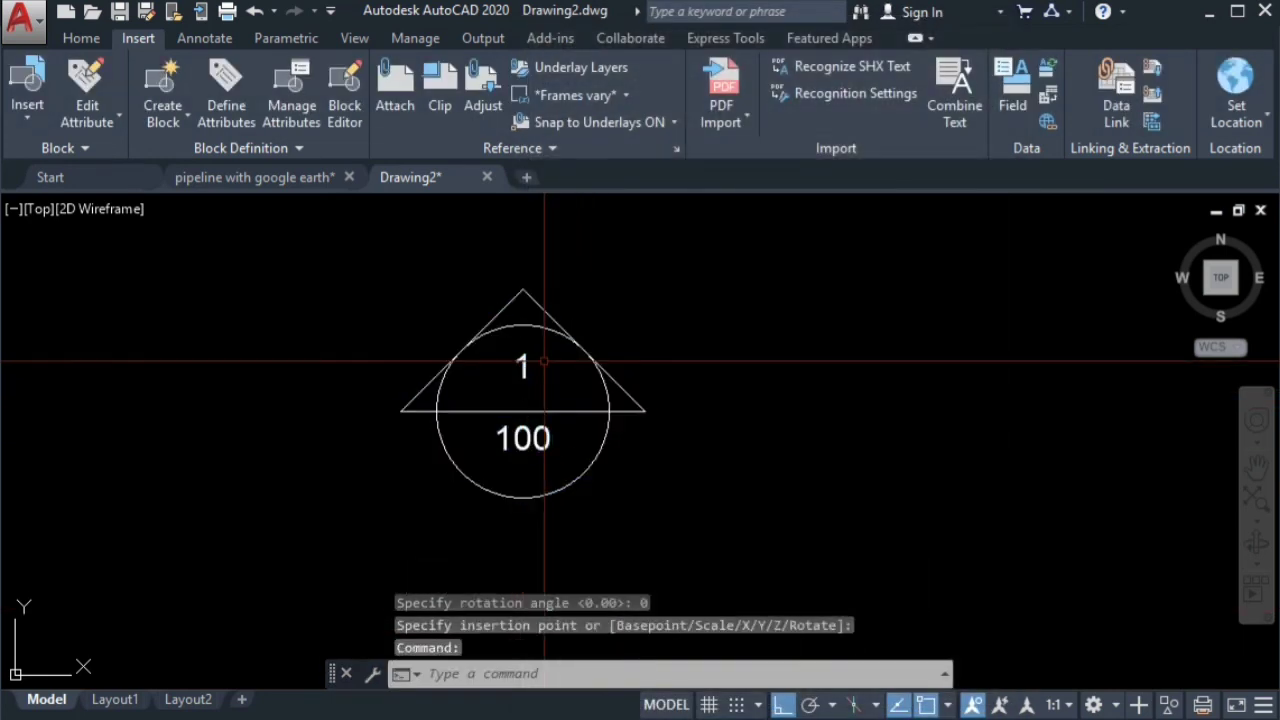
pyautogui.moveTo(663, 337); pyautogui.dragTo(576, 327, button='middle')
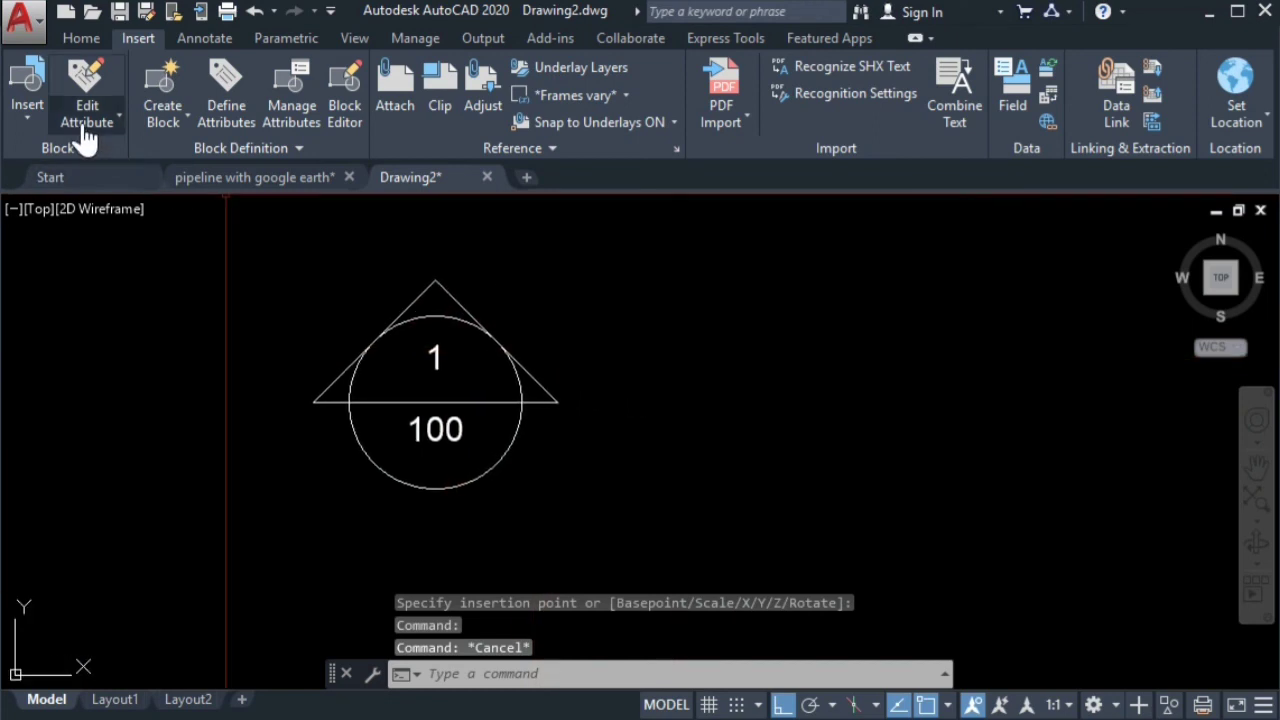
# - Place a second callout bubble right of the first with values A and A01
pyautogui.click(28, 95)
pyautogui.click(45, 205)
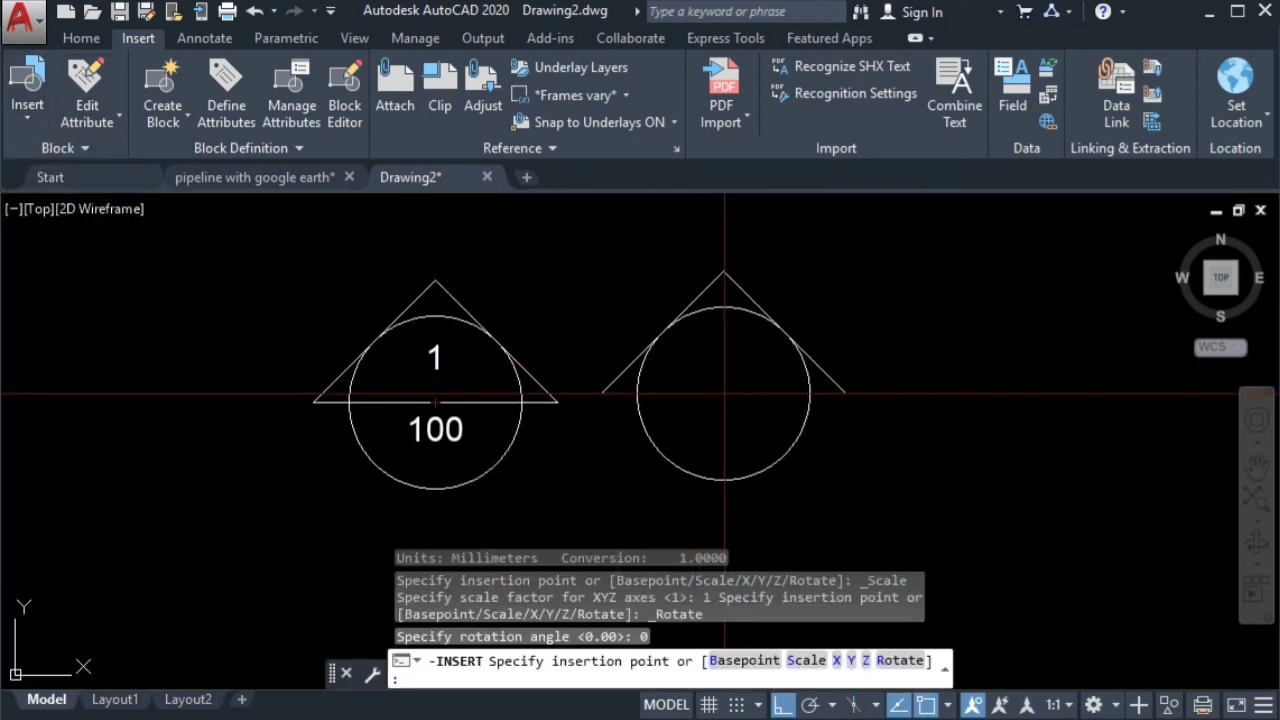
pyautogui.click(698, 375)
pyautogui.write('A01')
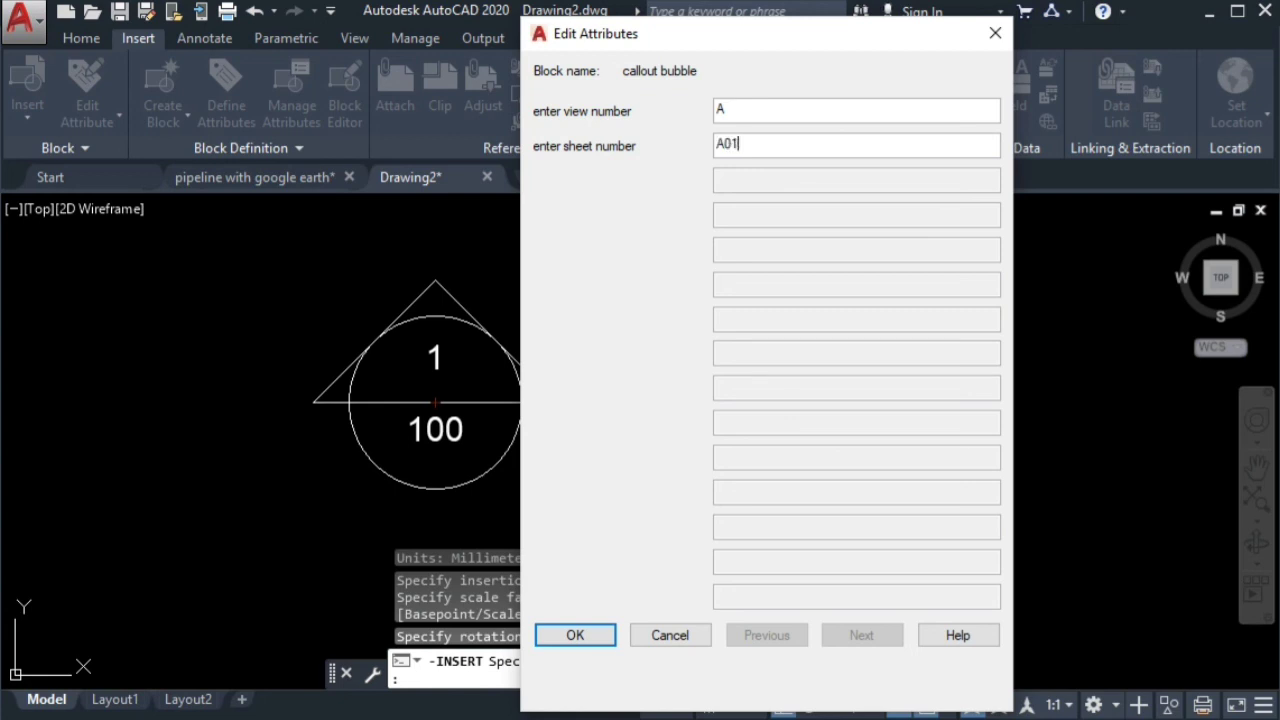
pyautogui.click(575, 636)
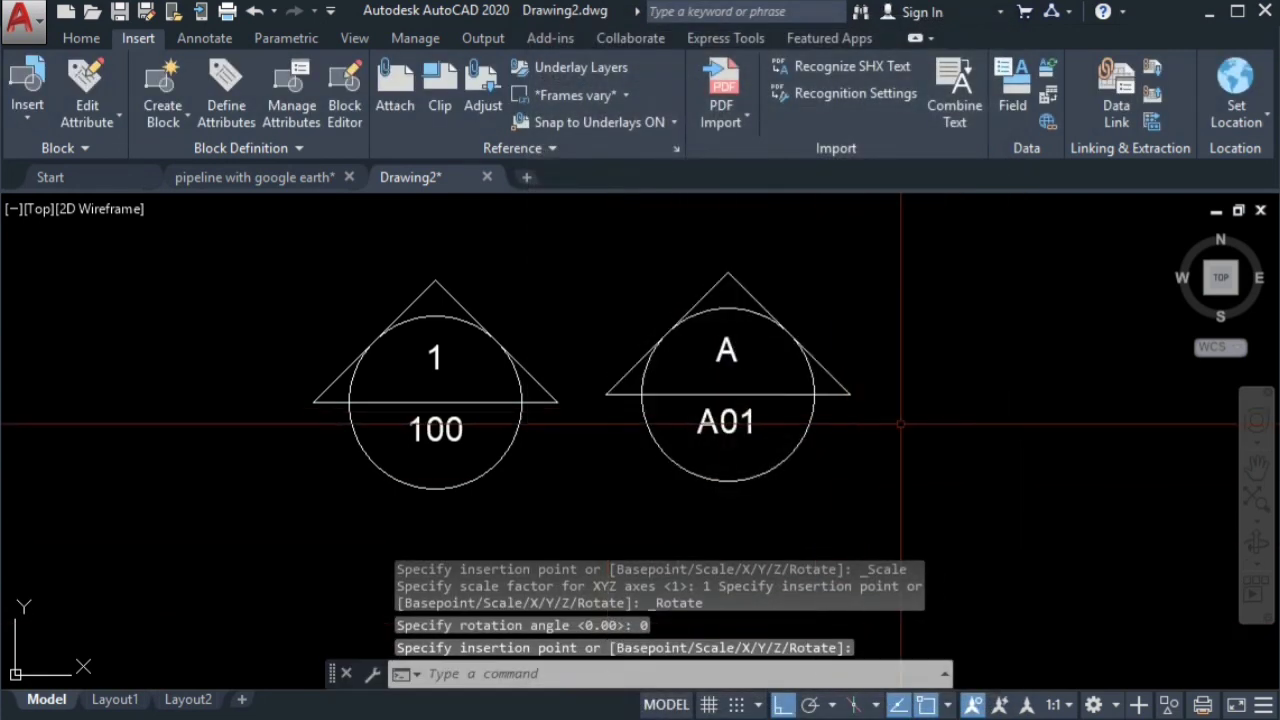
pyautogui.moveTo(903, 428); pyautogui.dragTo(755, 411, button='middle')
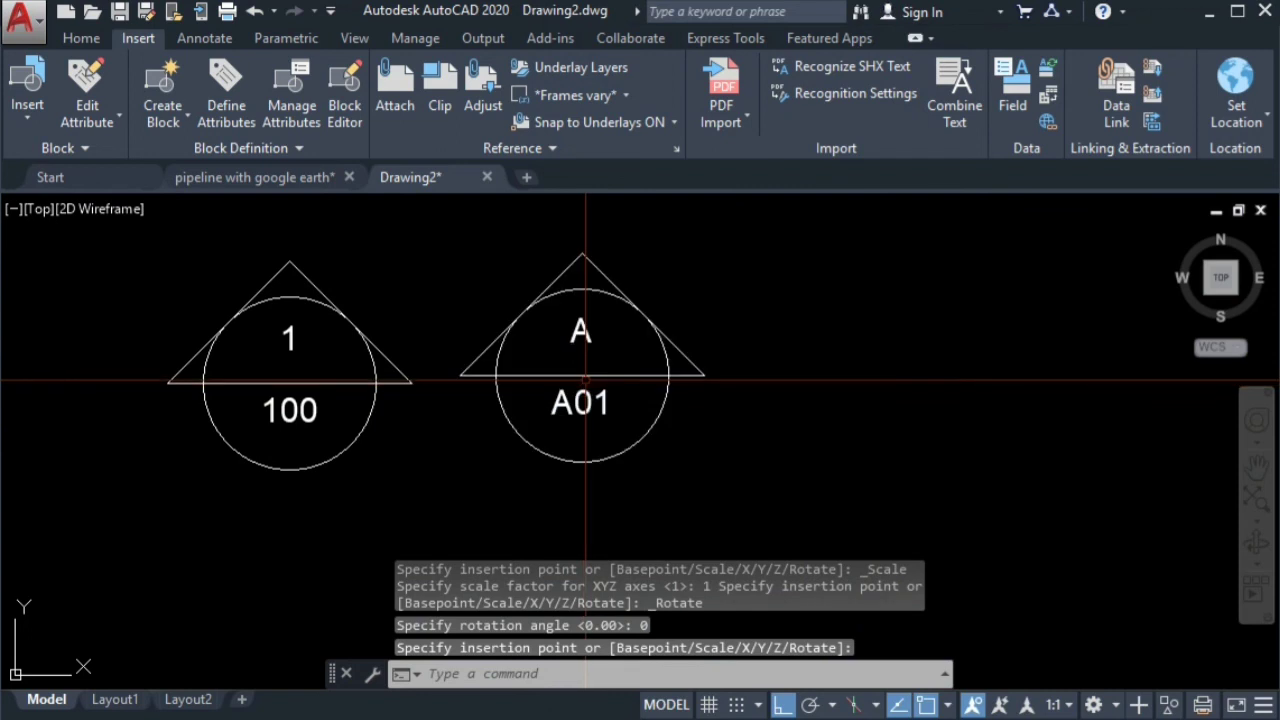
pyautogui.moveTo(835, 346)
pyautogui.mouseDown(button='middle')
pyautogui.moveTo(857, 366)
pyautogui.moveTo(913, 376)
pyautogui.mouseUp(button='middle')
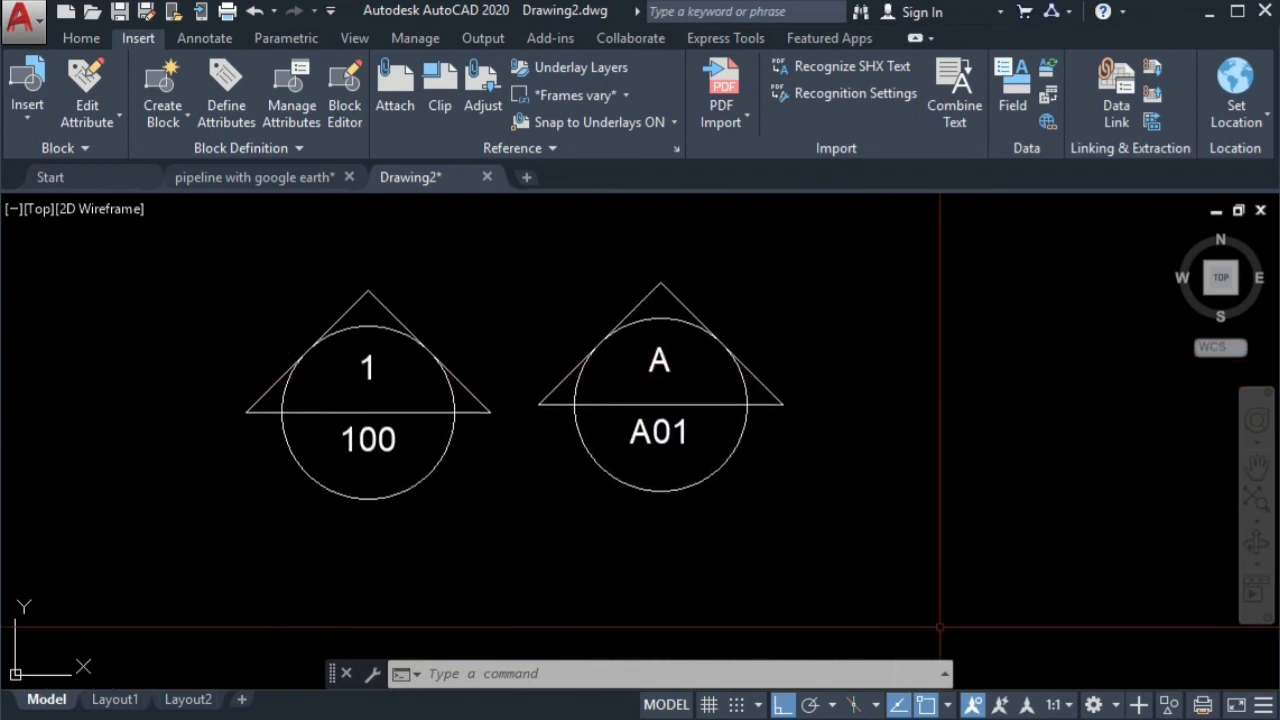